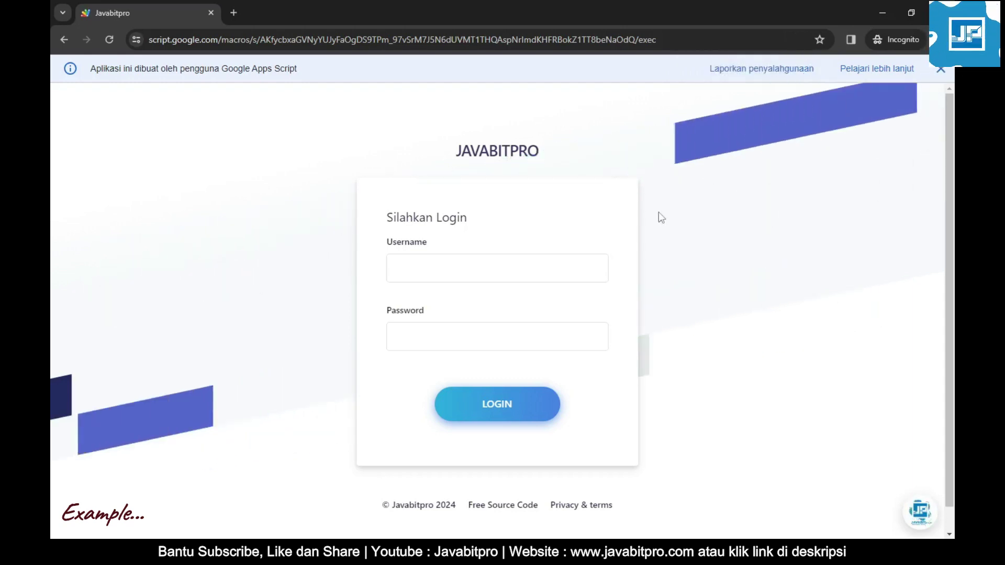
Look up the Admin username and its stored password in cells A2 and B2 of the user-login sheet
click(376, 523)
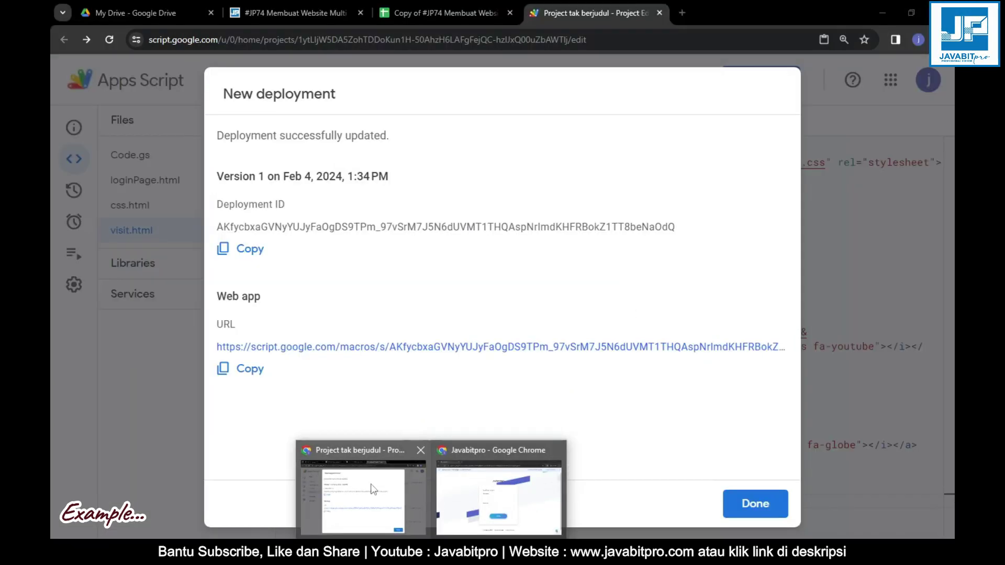
click(453, 15)
click(138, 217)
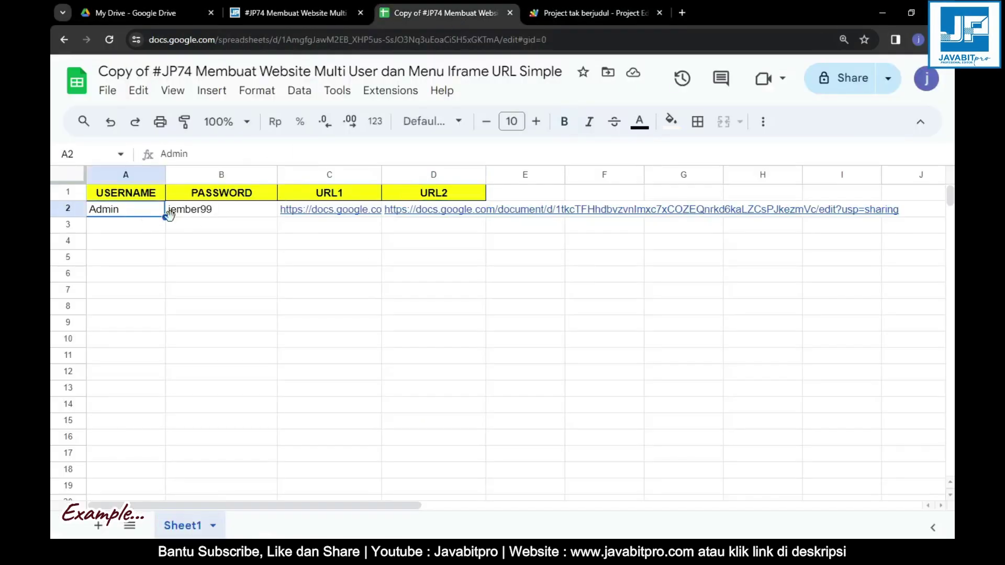
click(171, 216)
key(Left)
click(203, 214)
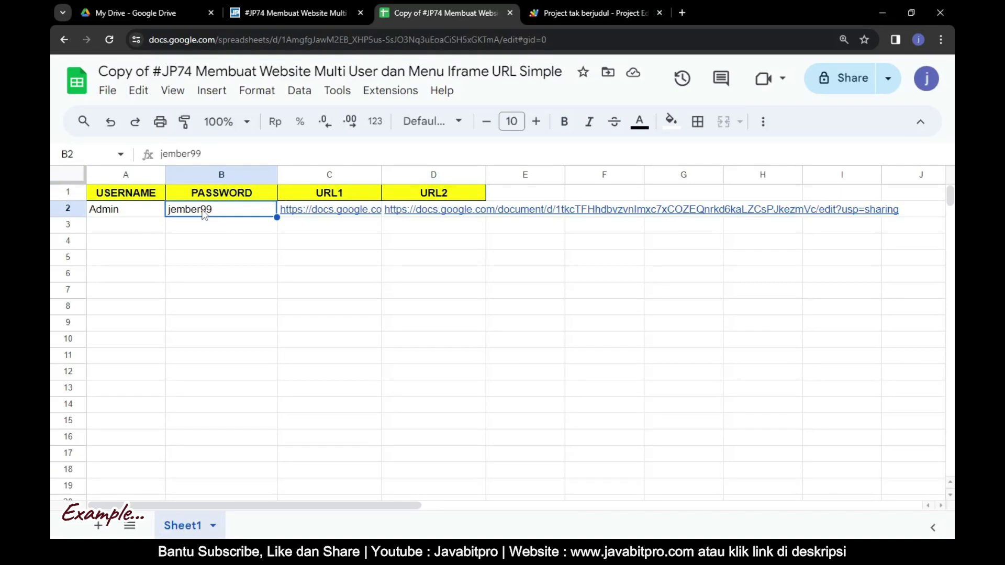
Log in to the web app as Admin with the stored password
click(497, 486)
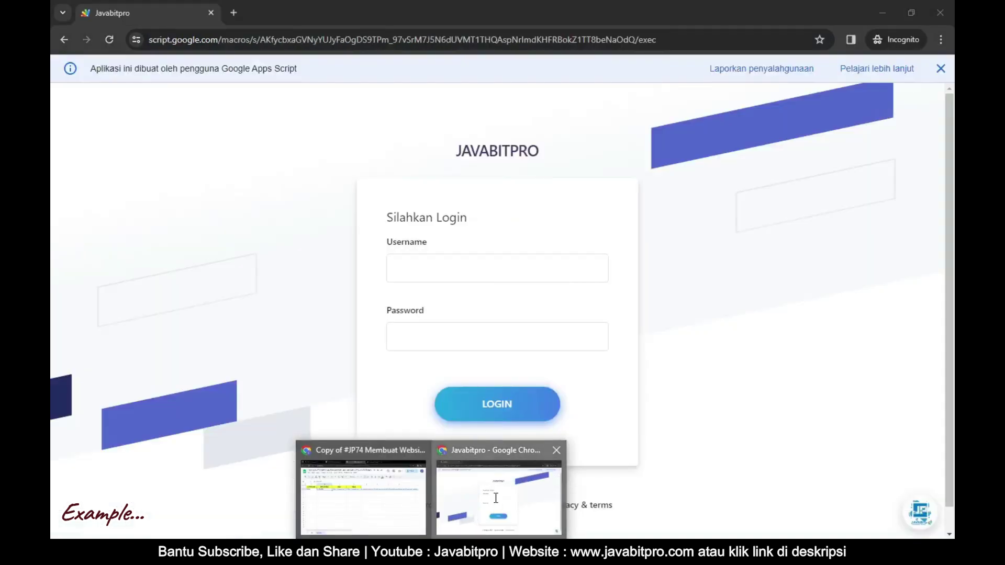
click(460, 277)
text(Admin)
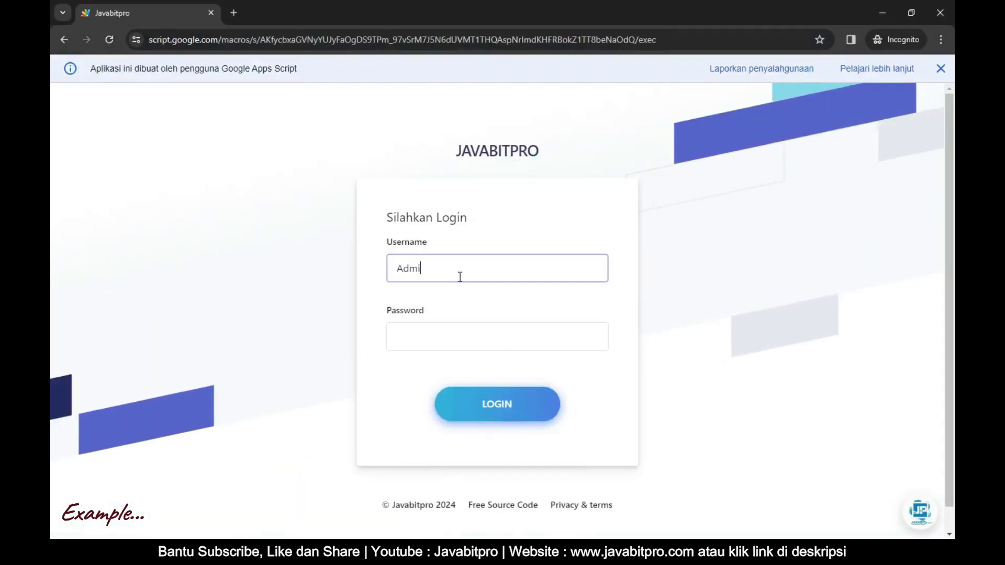
click(458, 329)
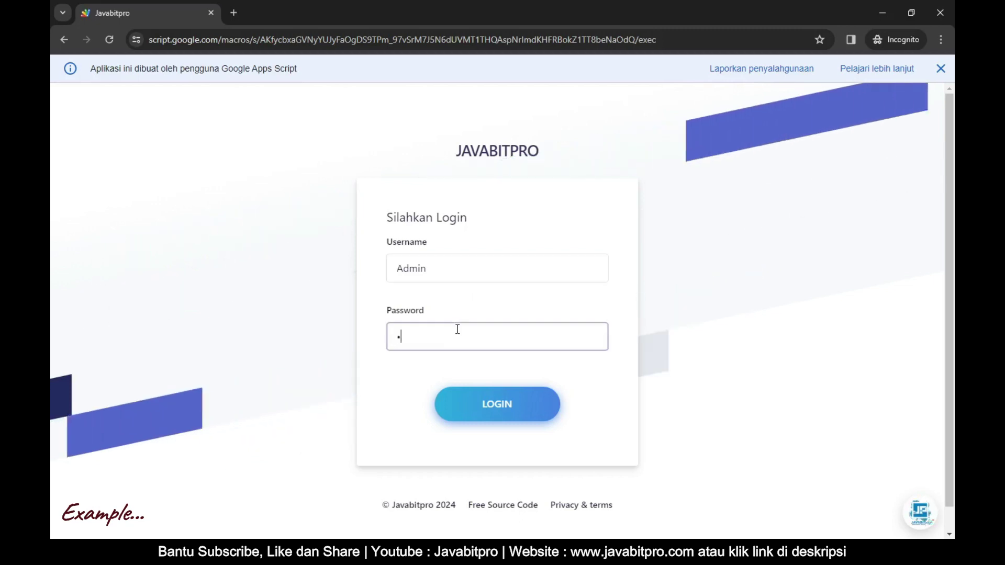
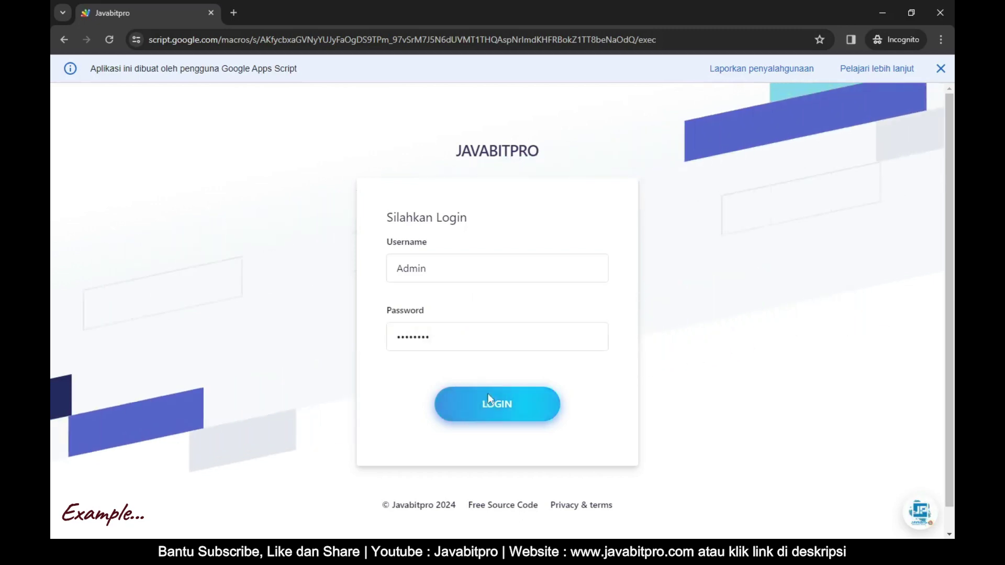
click(488, 395)
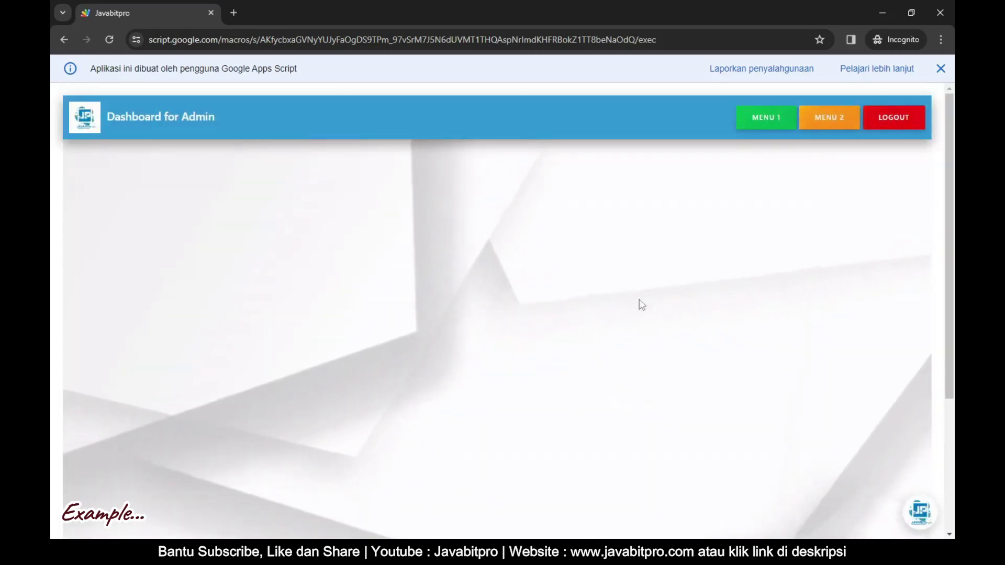
View the MENU 1 spreadsheet and MENU 2 document pages, then log out of the dashboard
click(765, 118)
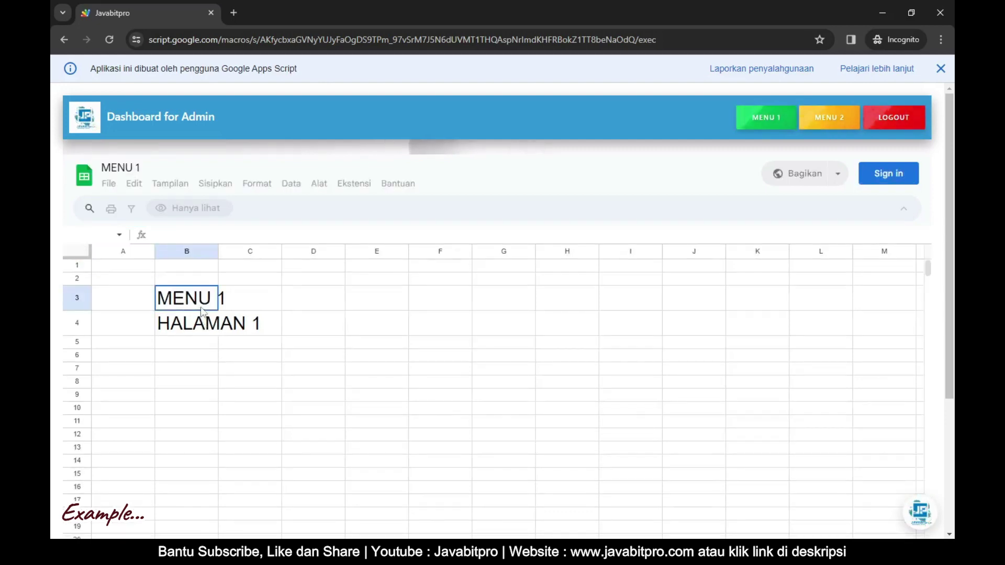
click(229, 318)
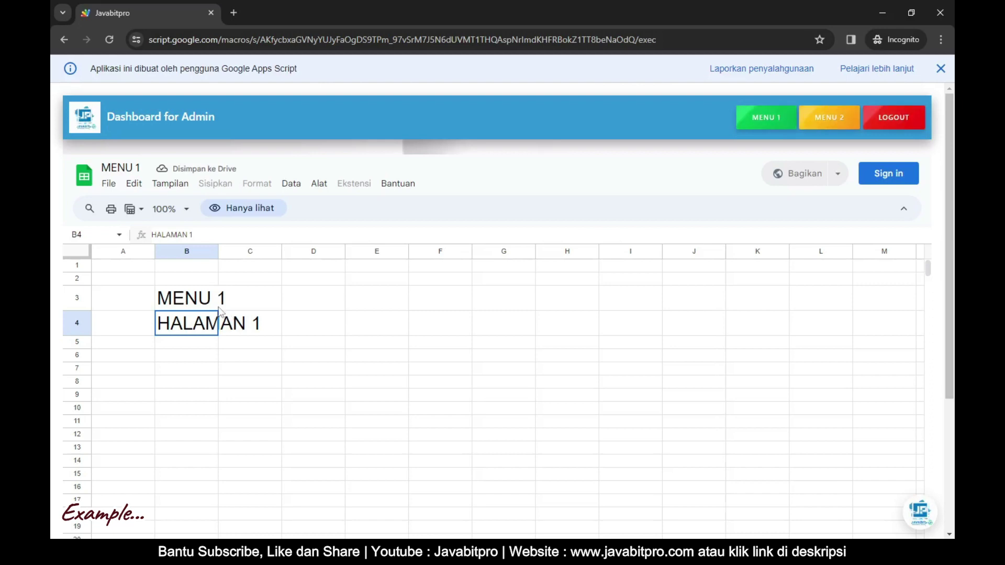
click(840, 120)
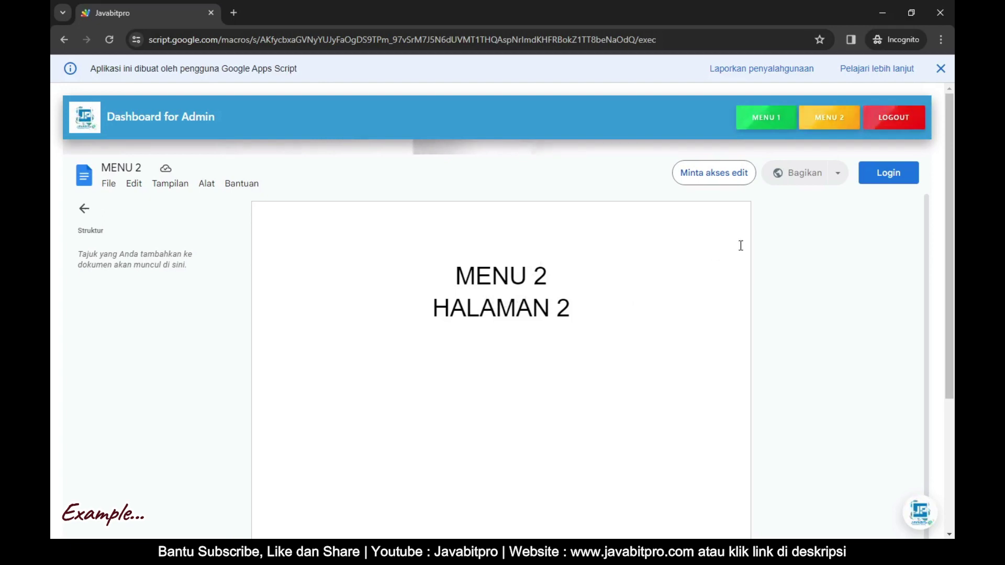
click(894, 121)
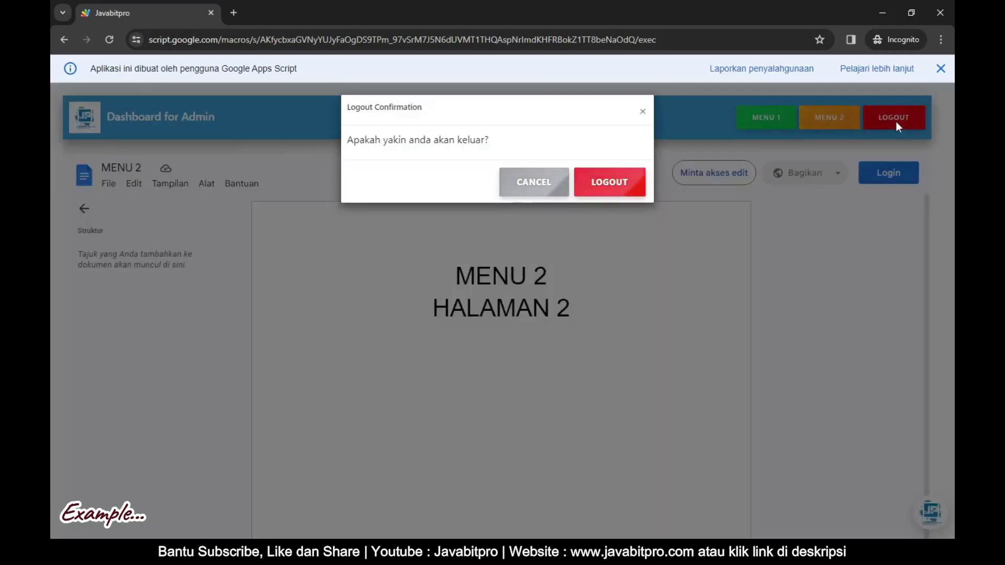
click(626, 189)
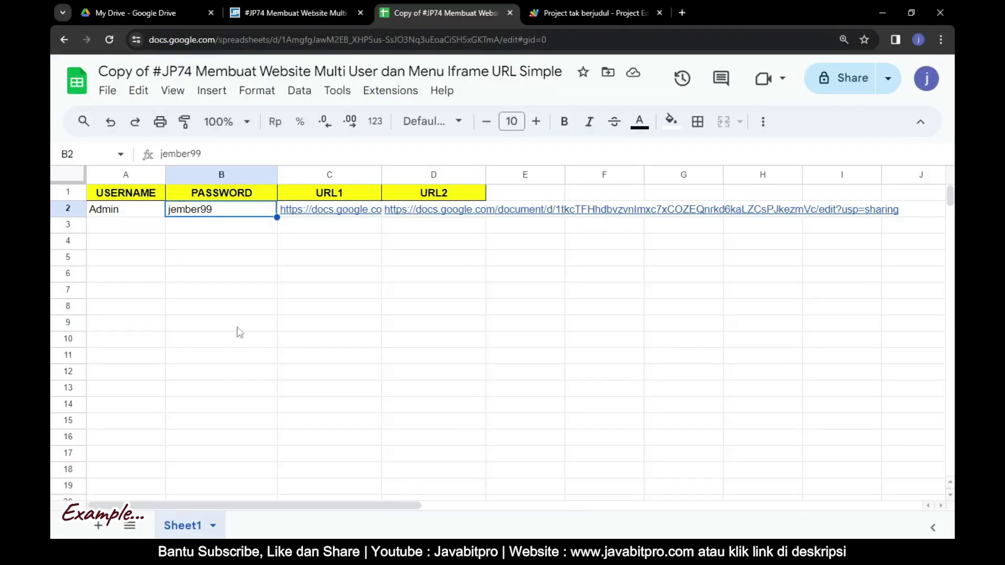
Add a new user's username in A3 and a password in B3 of the user-login sheet
click(126, 231)
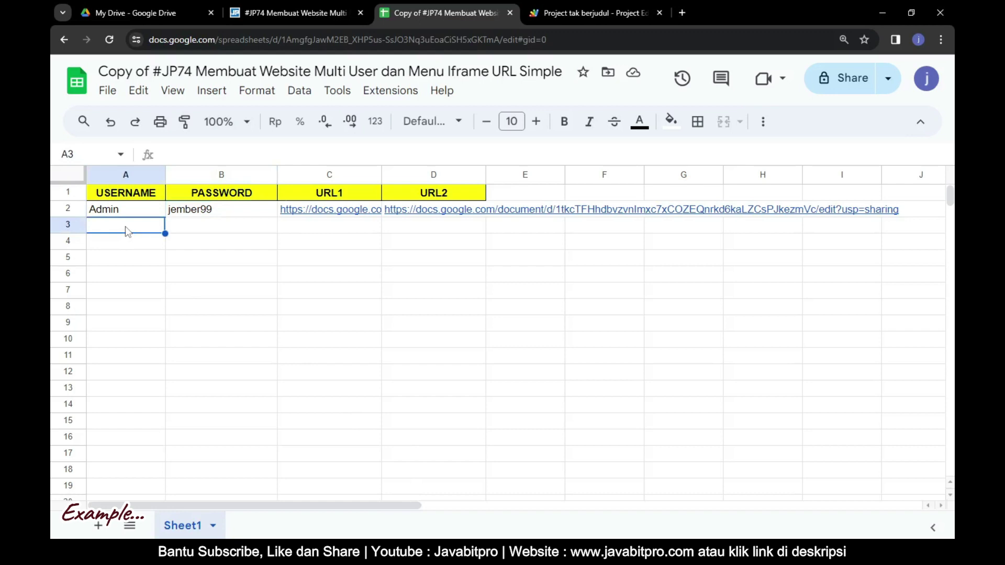
text(Desta)
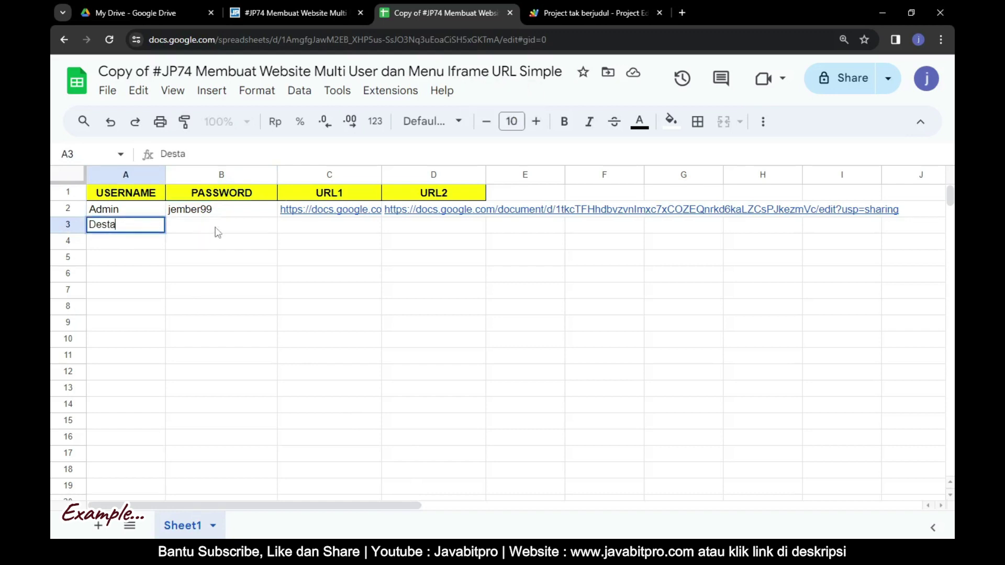
click(218, 232)
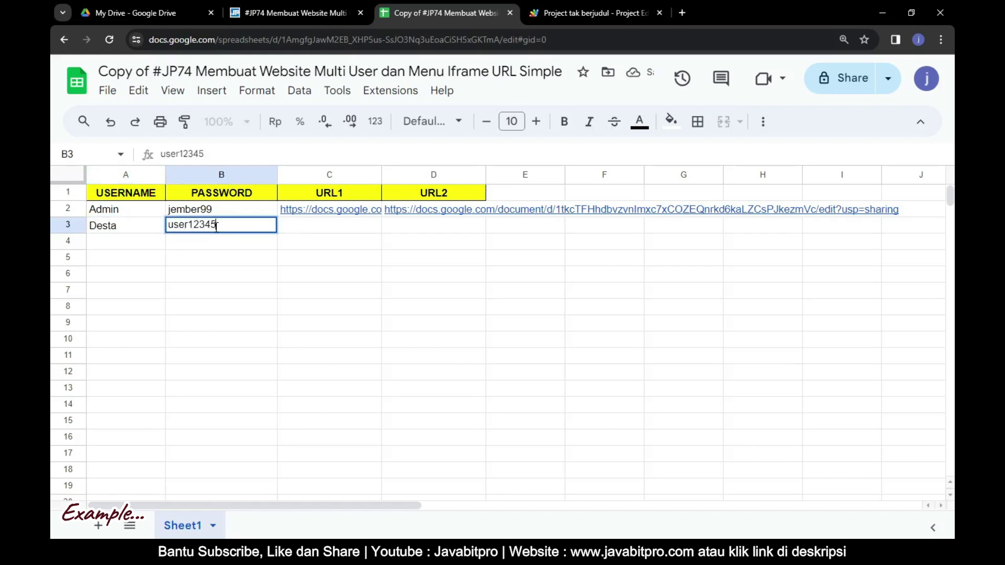
click(331, 230)
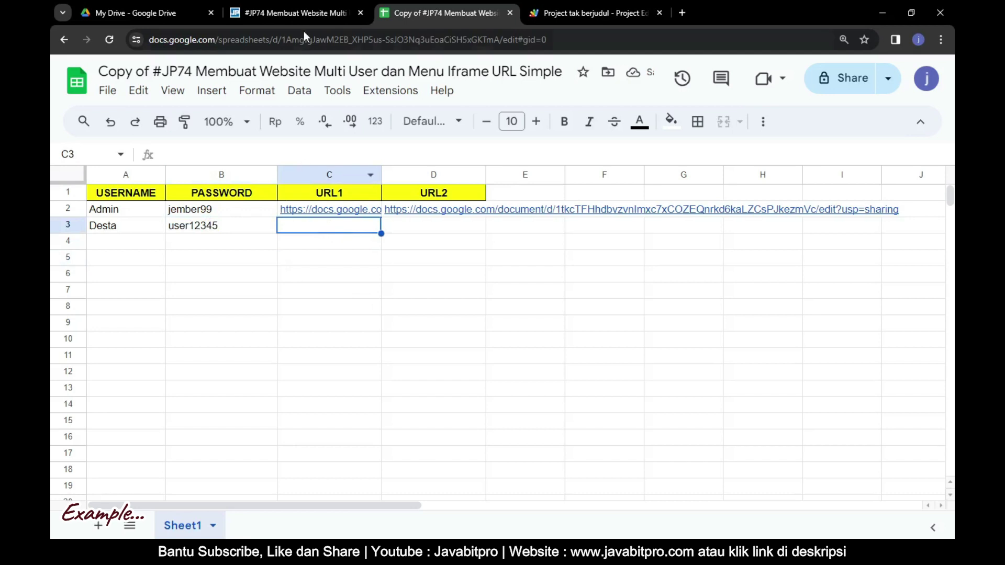
Switch over to the My Drive file list in Google Drive
click(304, 15)
click(386, 11)
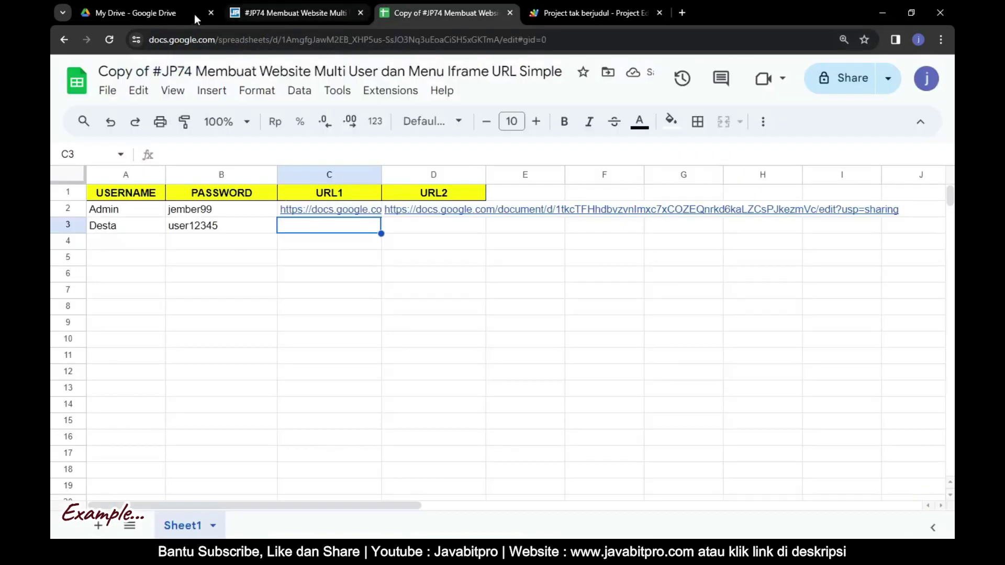
click(173, 15)
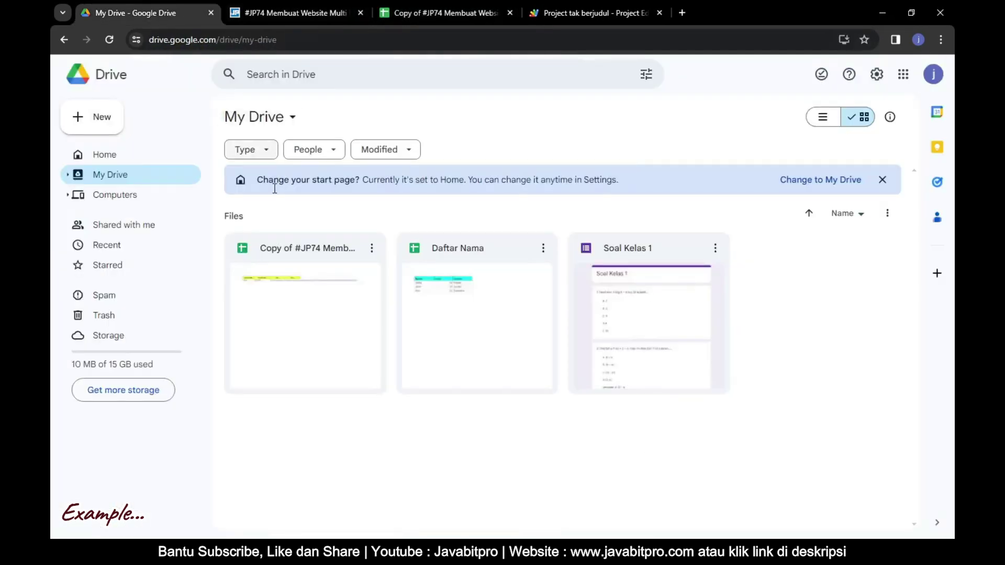
Share Daftar Nama so anyone with the link can edit, and copy its link
double_click(482, 301)
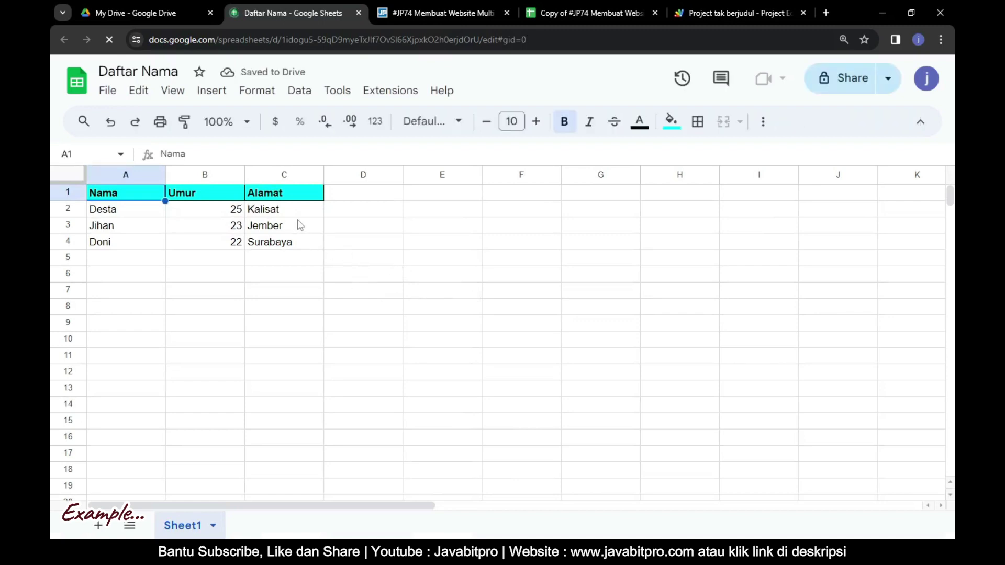
click(852, 78)
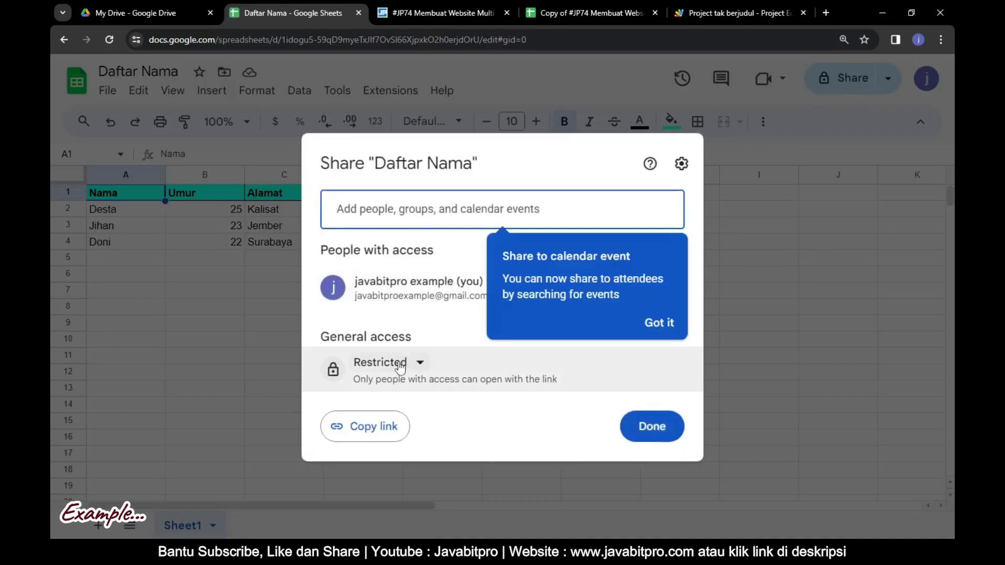
click(390, 362)
click(413, 438)
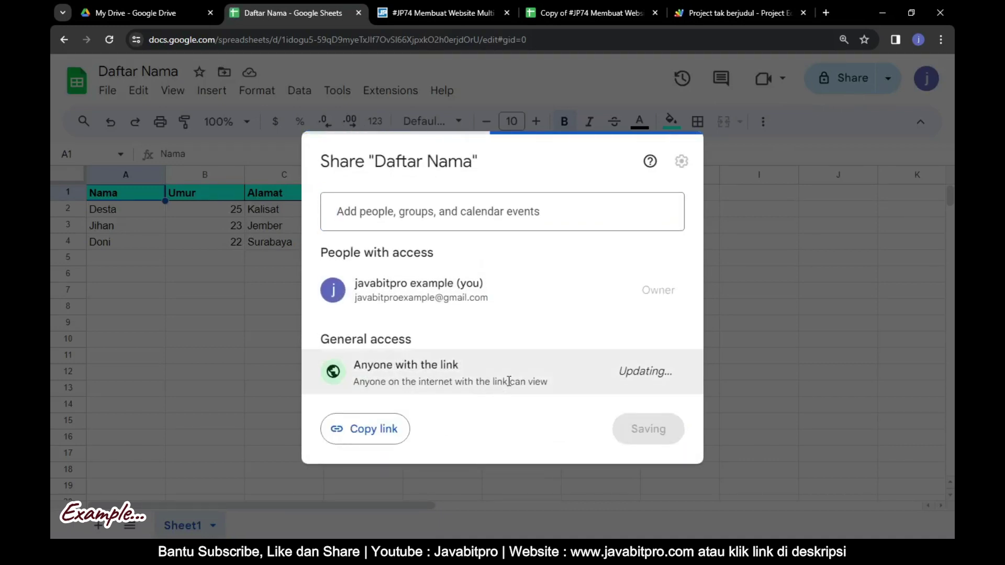
click(664, 371)
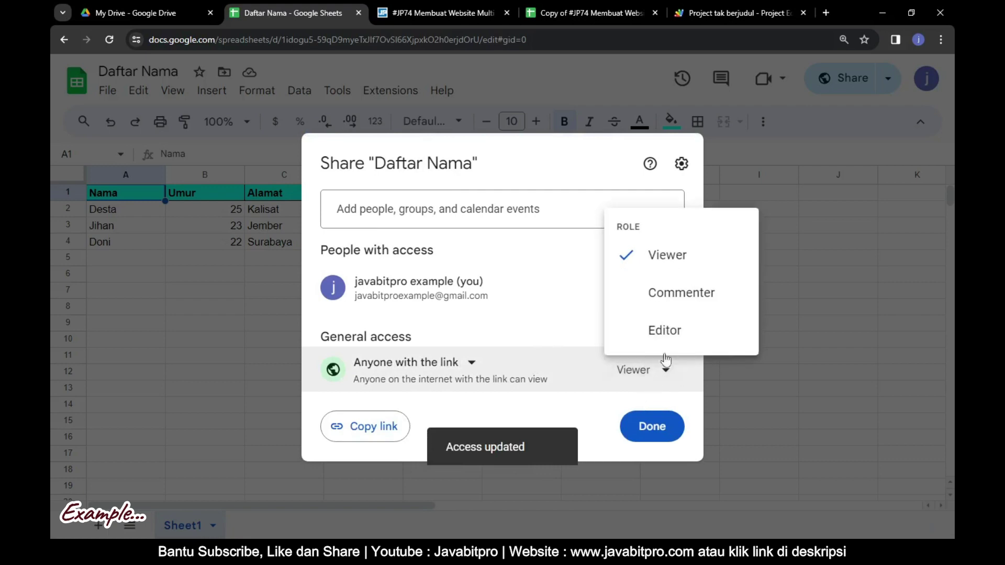
click(661, 331)
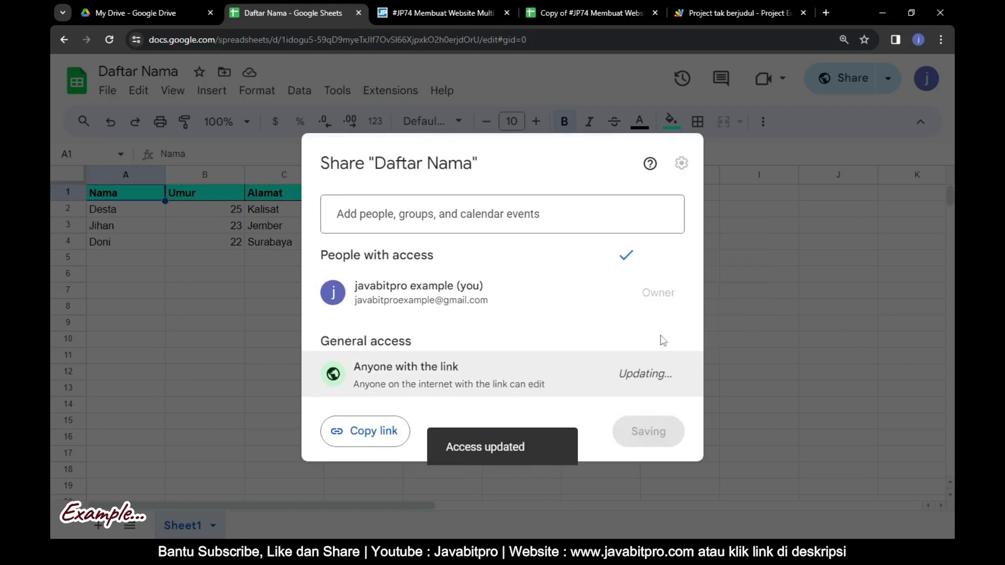
click(375, 432)
Paste the Daftar Nama link into C3 (URL1) of the new user's row
click(584, 12)
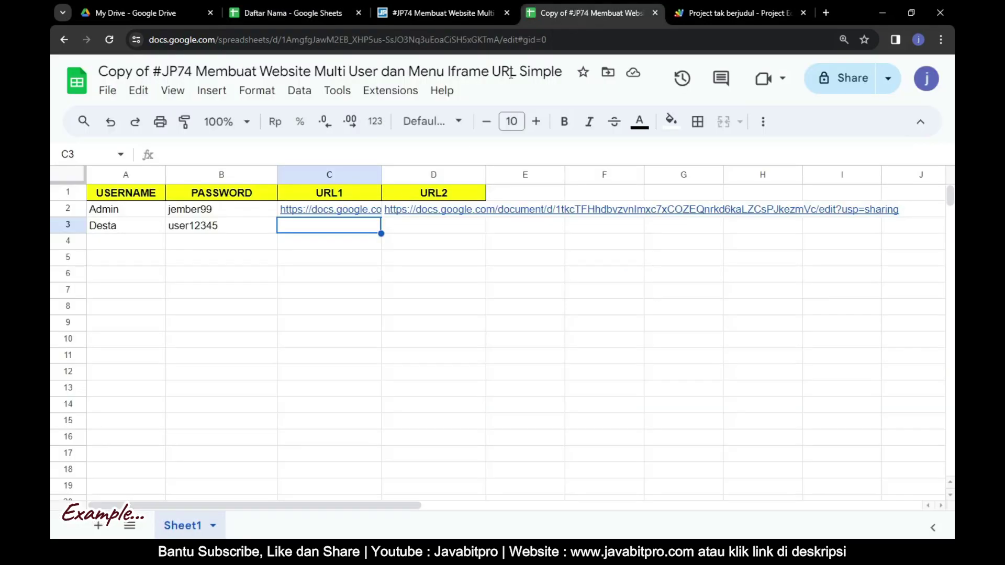
right_click(356, 232)
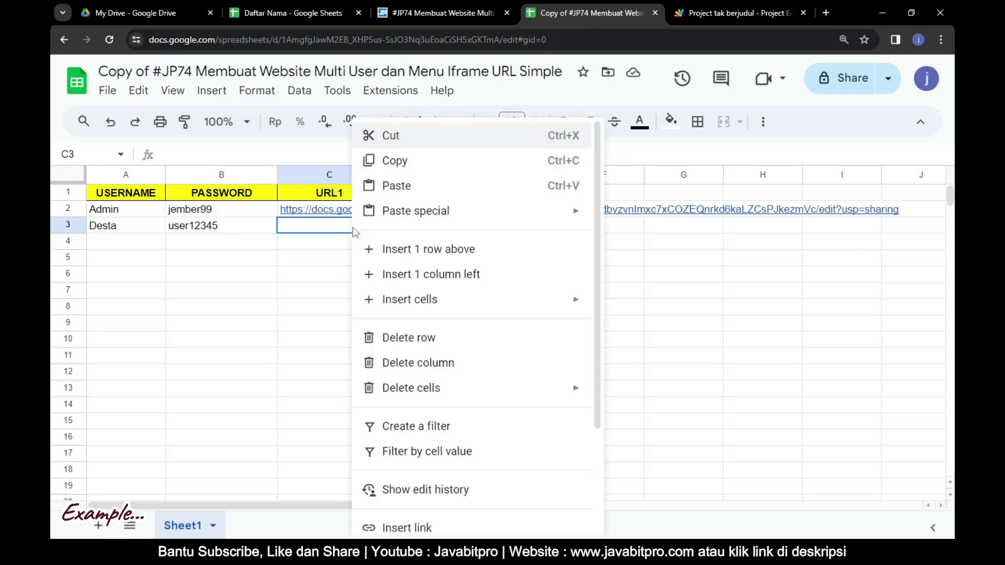
click(413, 186)
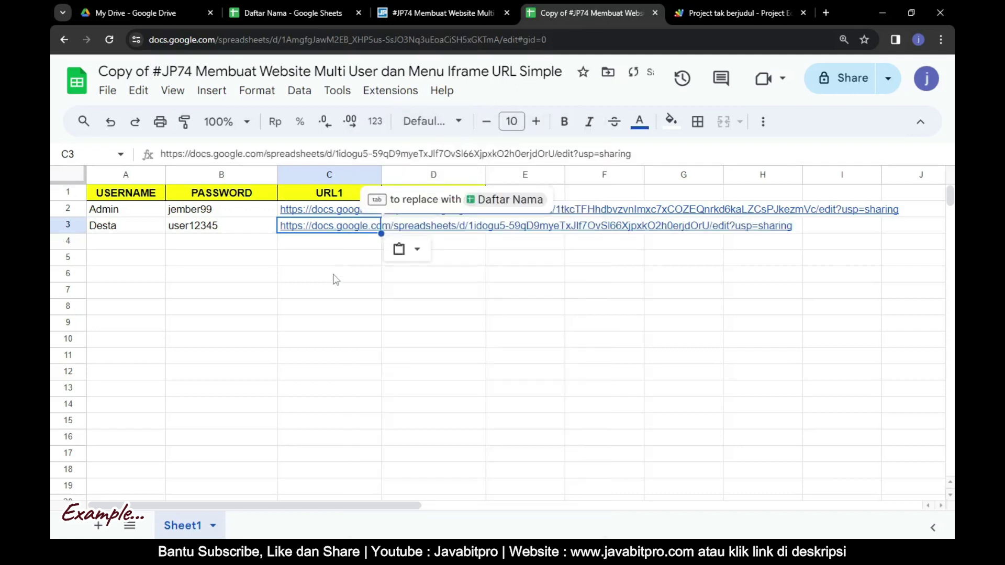
click(167, 11)
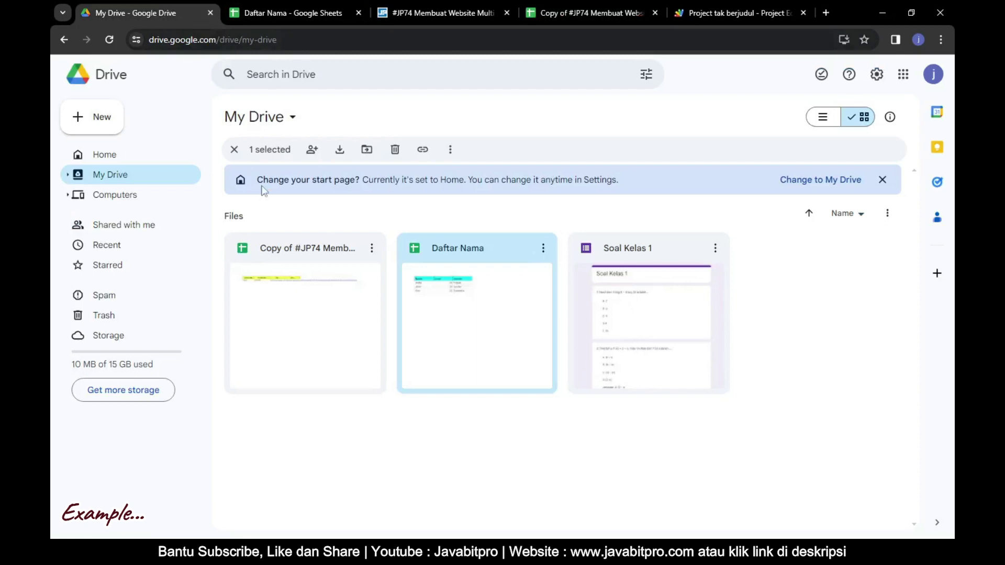
Copy the shortened share link of the Soal Kelas 1 form
double_click(648, 291)
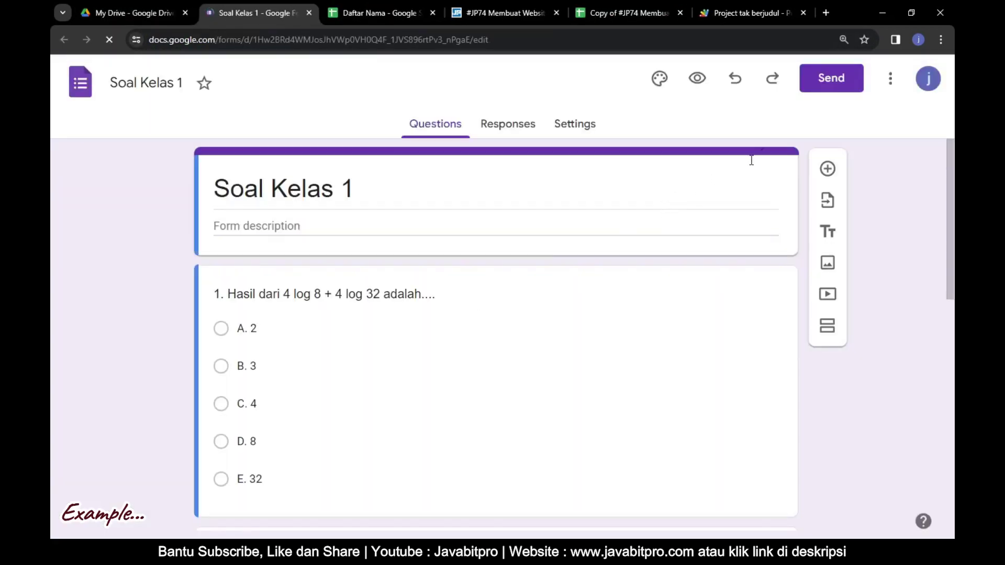
click(834, 78)
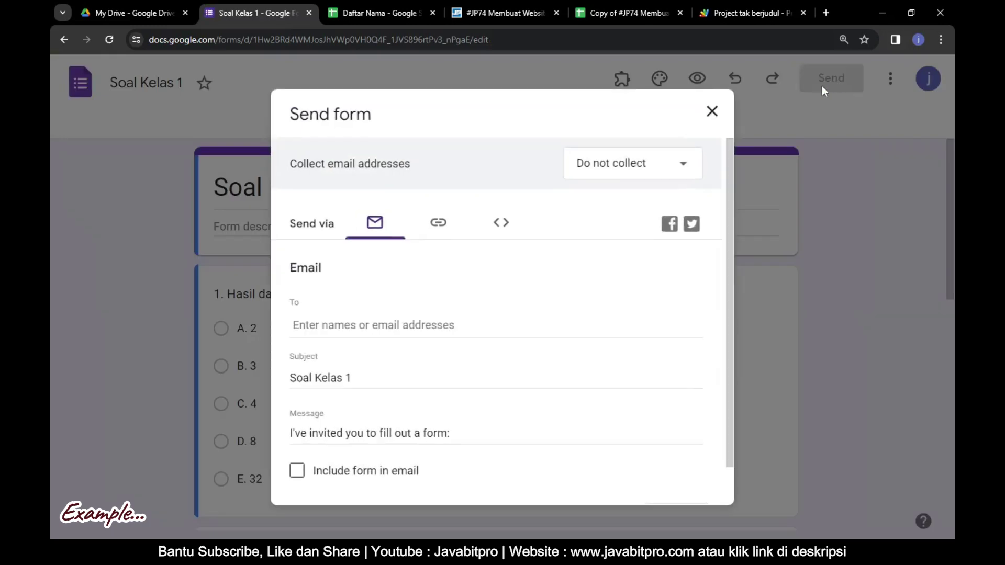
click(440, 224)
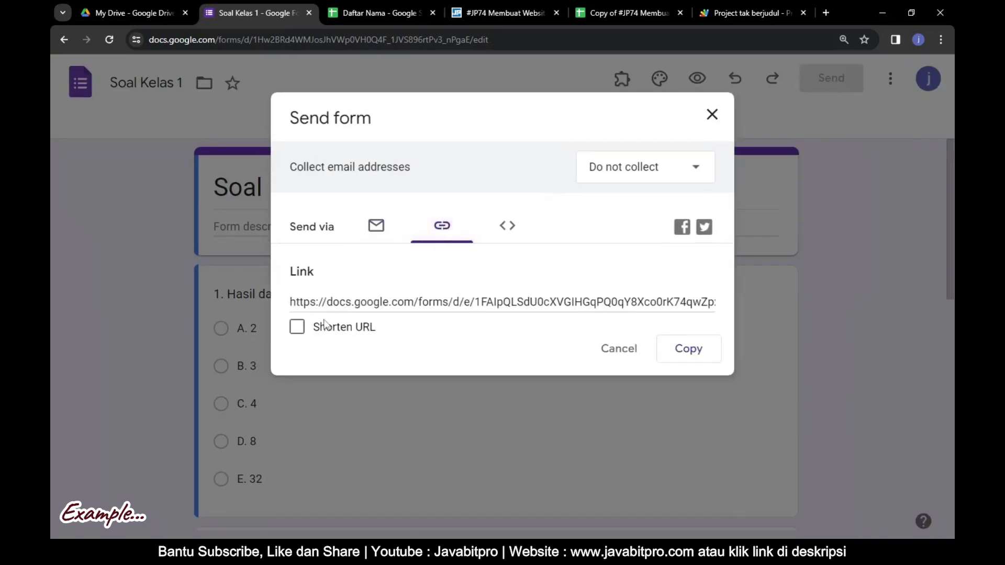
click(674, 356)
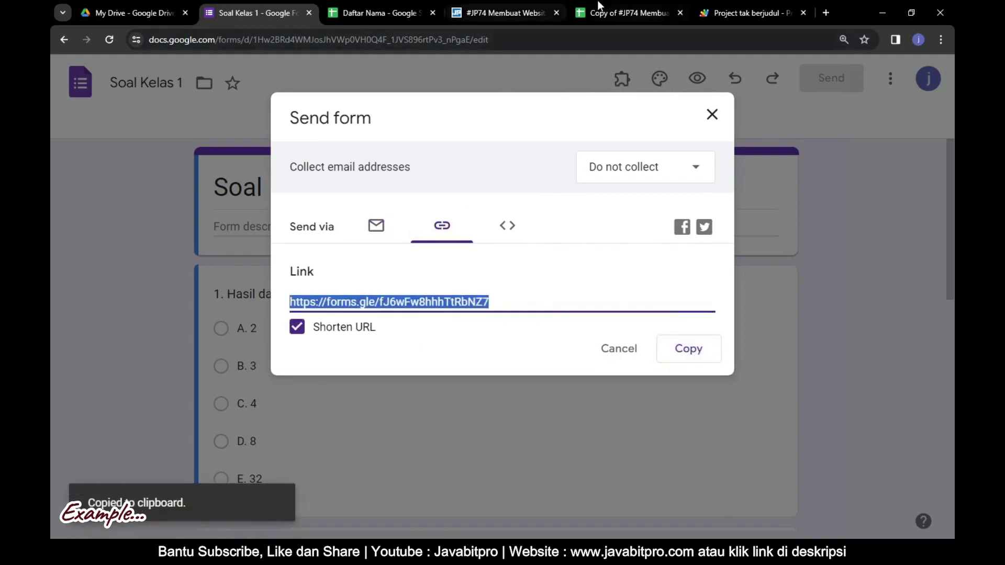
Paste the form link into D3 (URL2) and select the completed row A3:D3
click(605, 5)
click(478, 229)
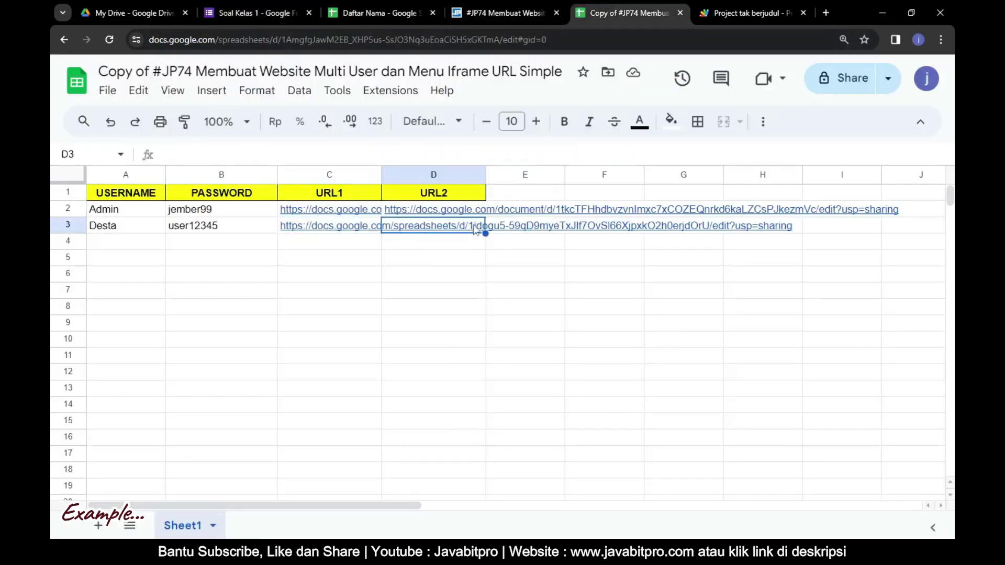
right_click(466, 231)
click(556, 189)
click(412, 274)
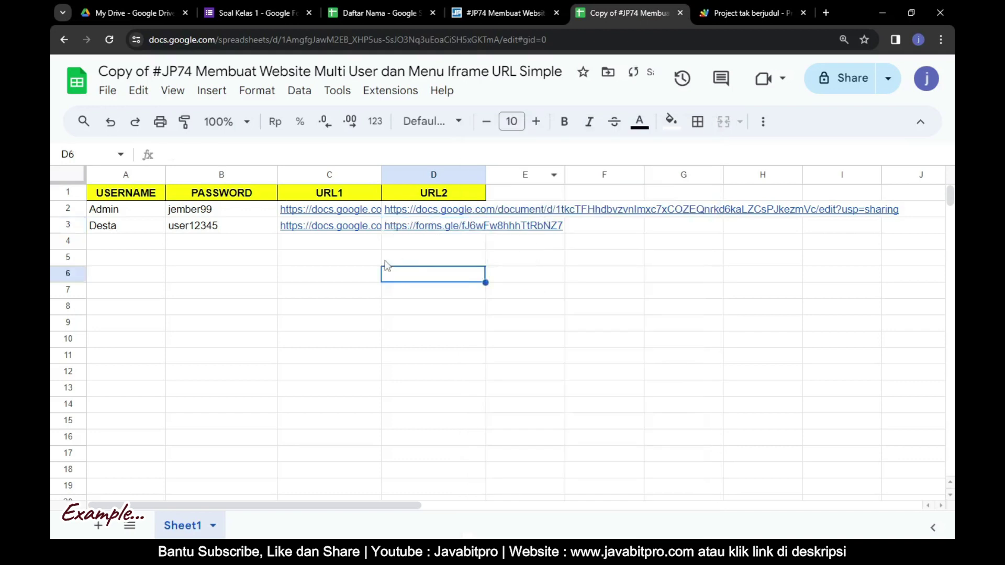
drag(147, 230, 461, 230)
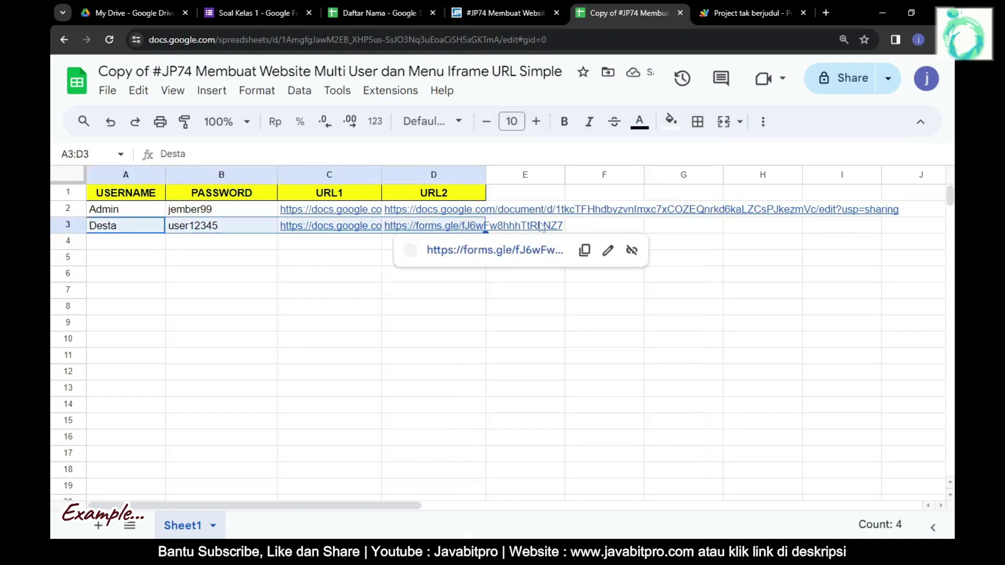
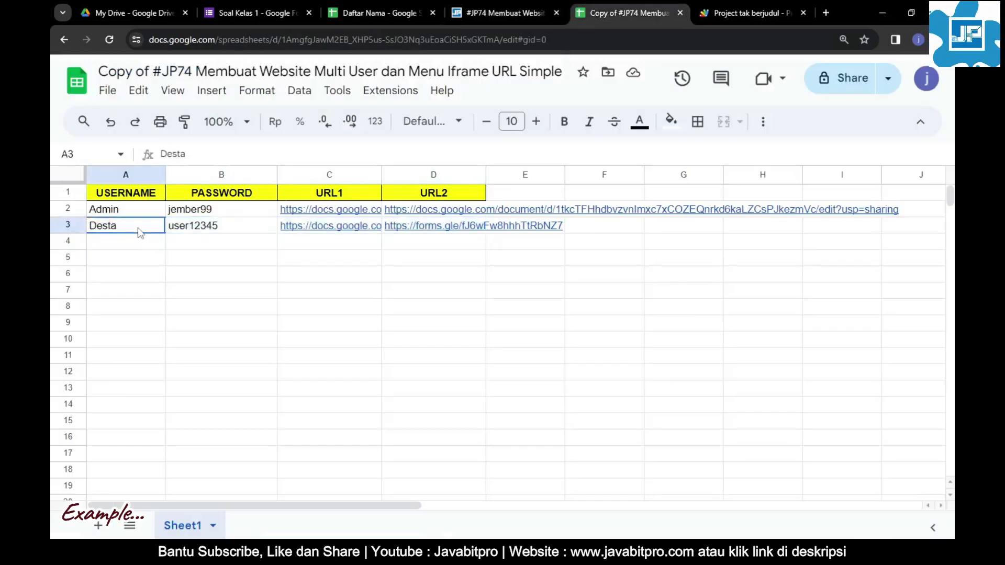
Select the second user's row A3:D3, then bring up the incognito login page
drag(147, 231, 438, 230)
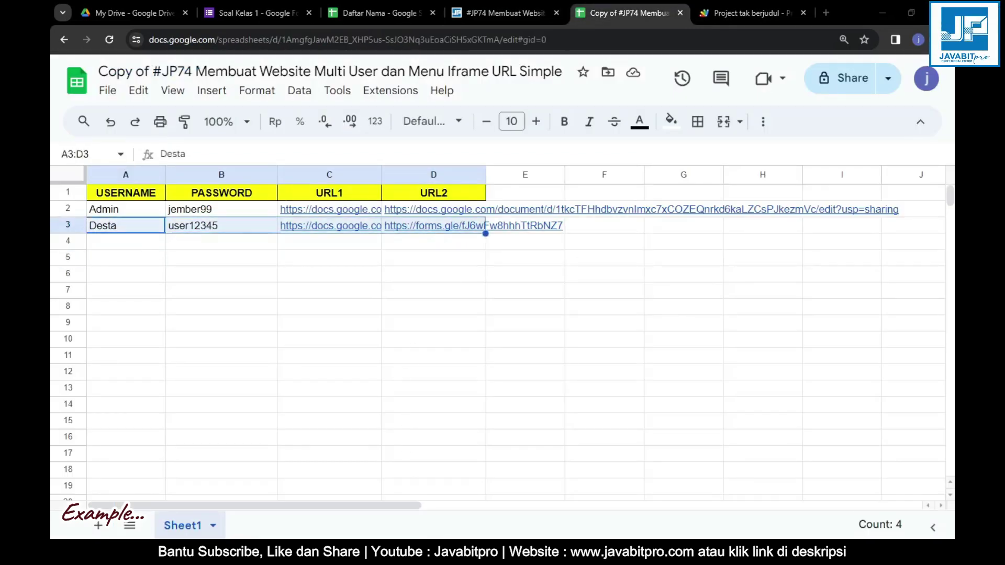
click(499, 504)
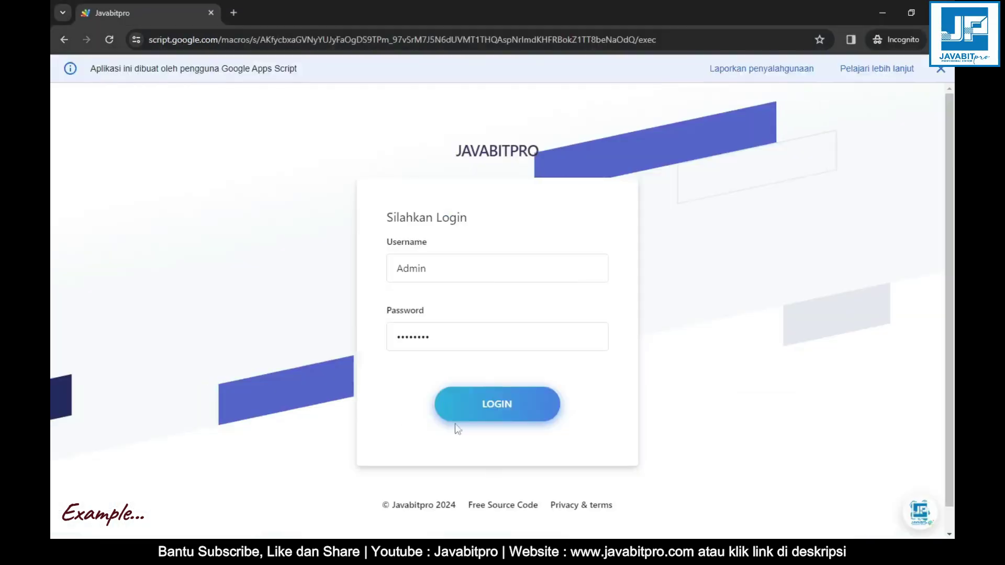
Reload the login page and sign in with the second user's username and password
click(110, 39)
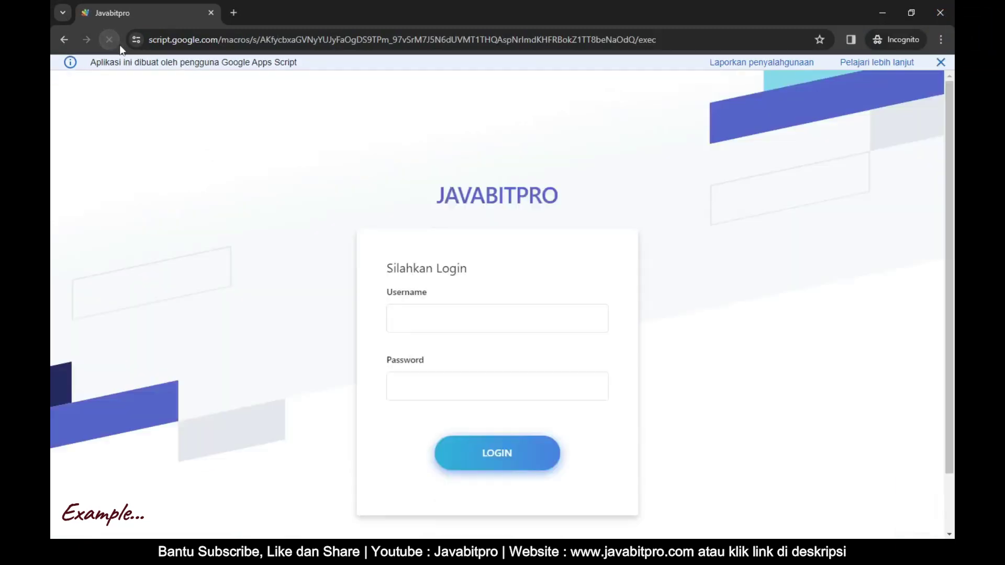
click(415, 267)
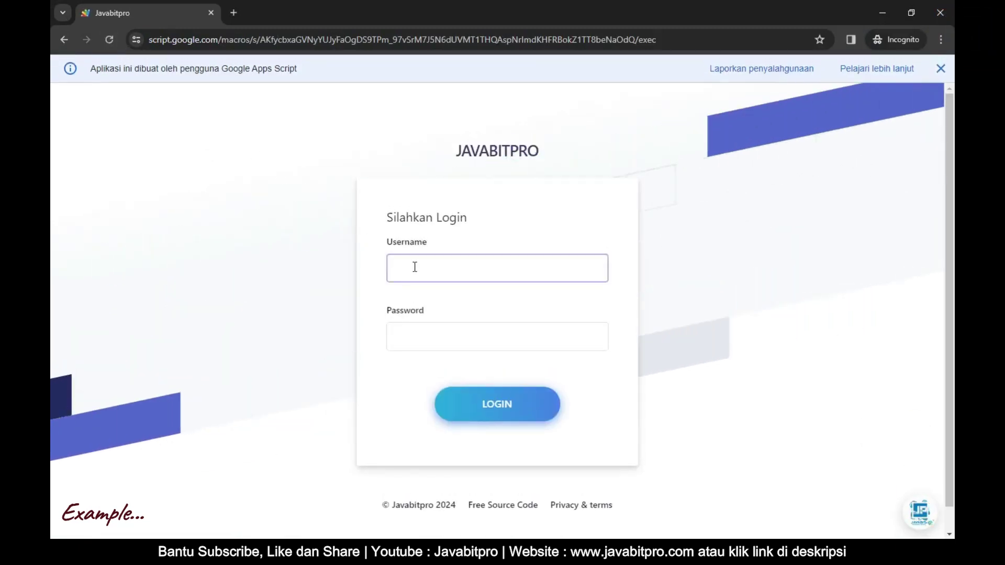
text(Desta)
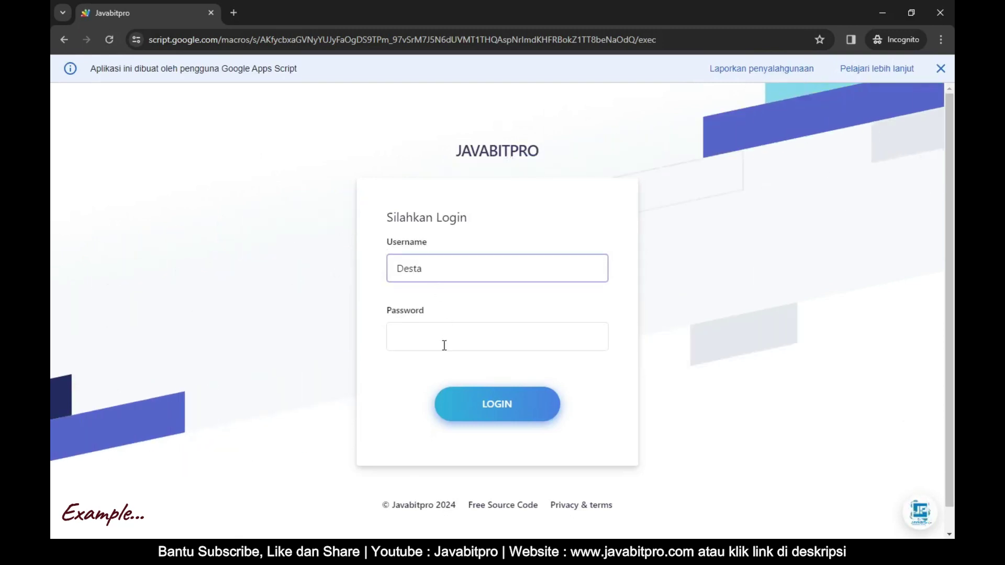
click(444, 344)
text(12345)
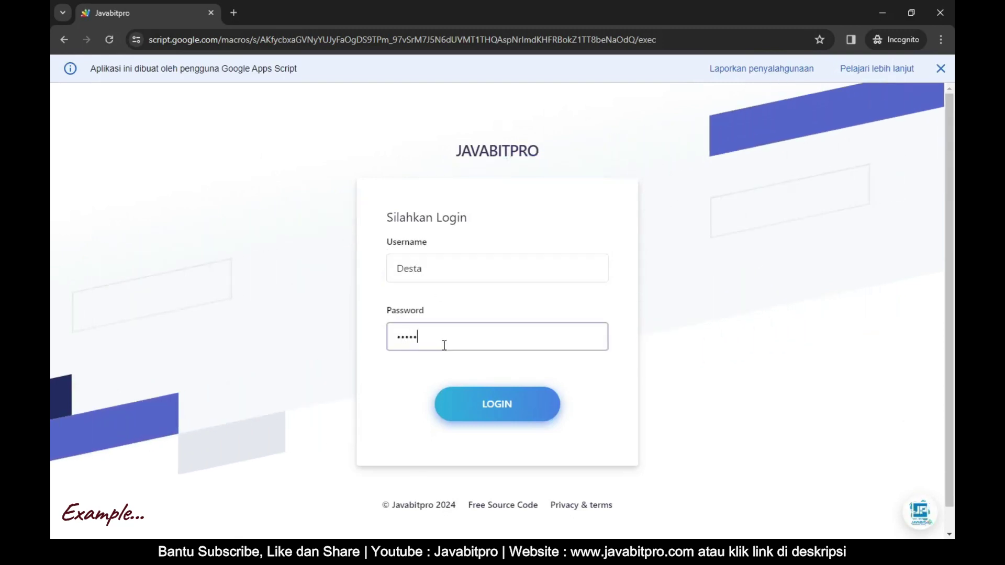
text(67890)
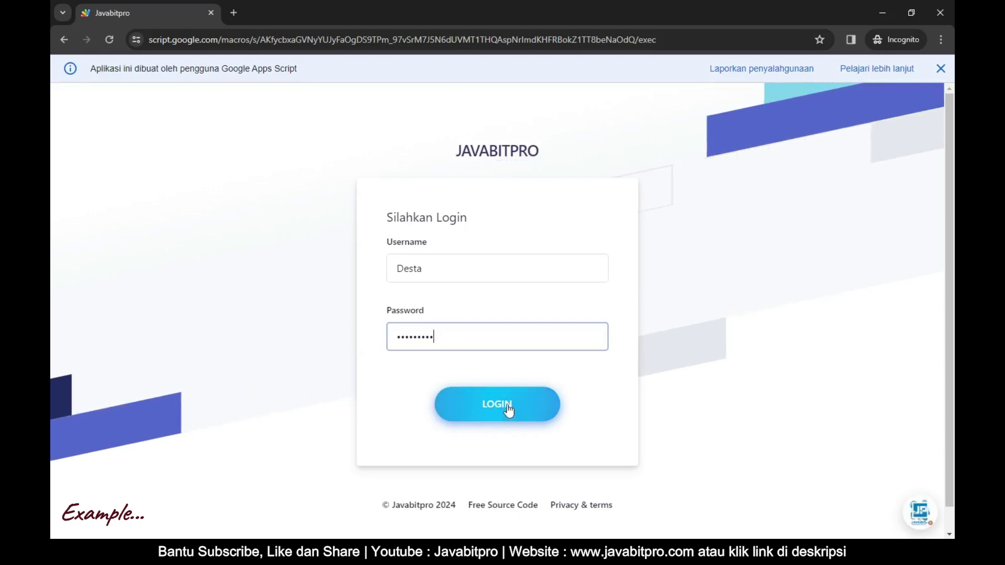
click(507, 404)
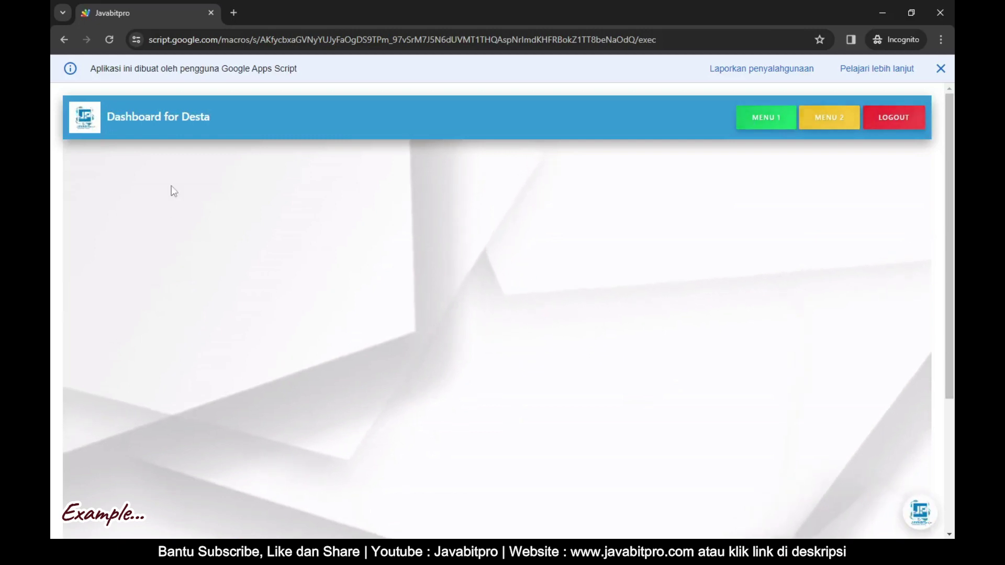
Load the Daftar Nama sheet via MENU 1, then close its Share dialog in the main window
drag(181, 116, 228, 124)
click(226, 124)
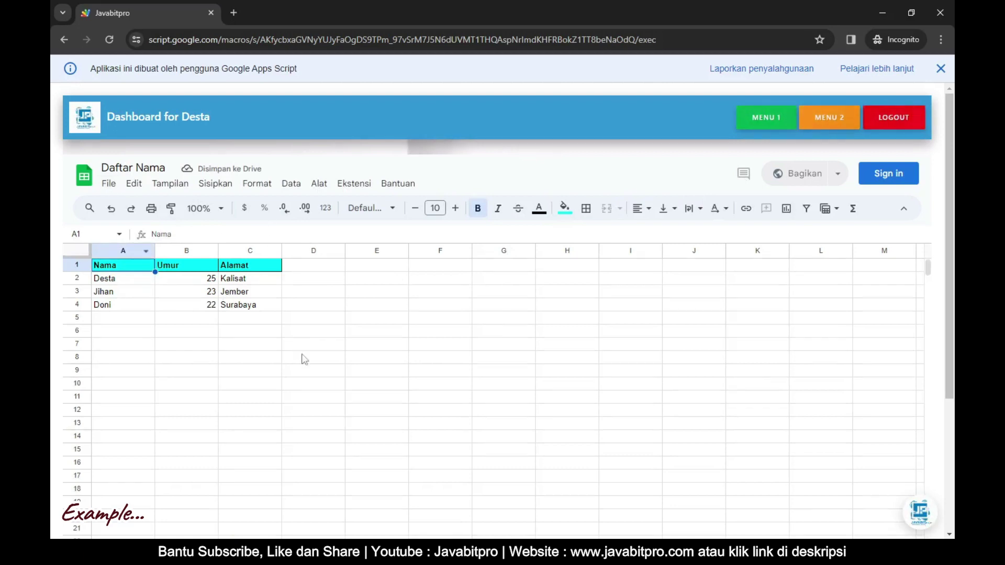
click(363, 489)
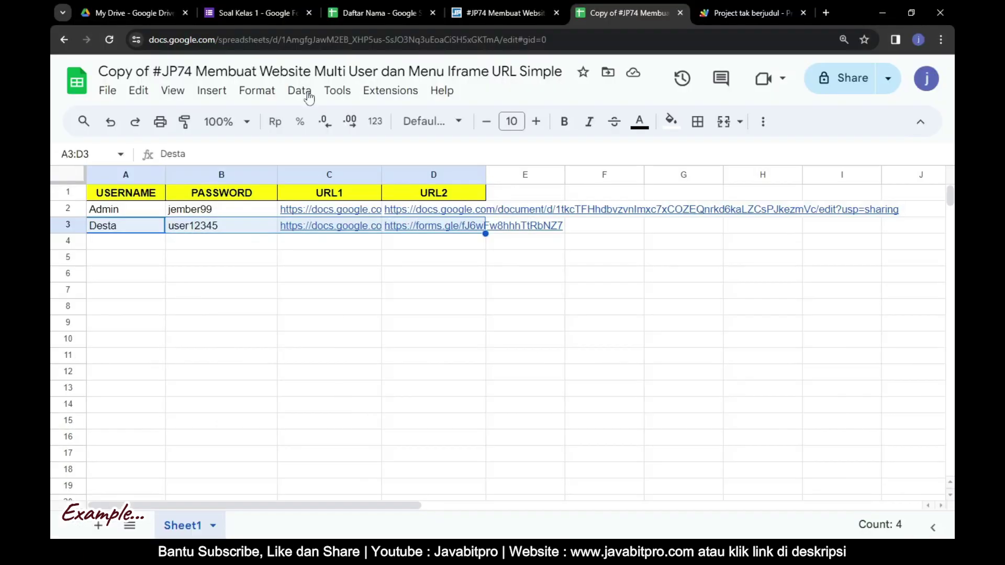
click(396, 16)
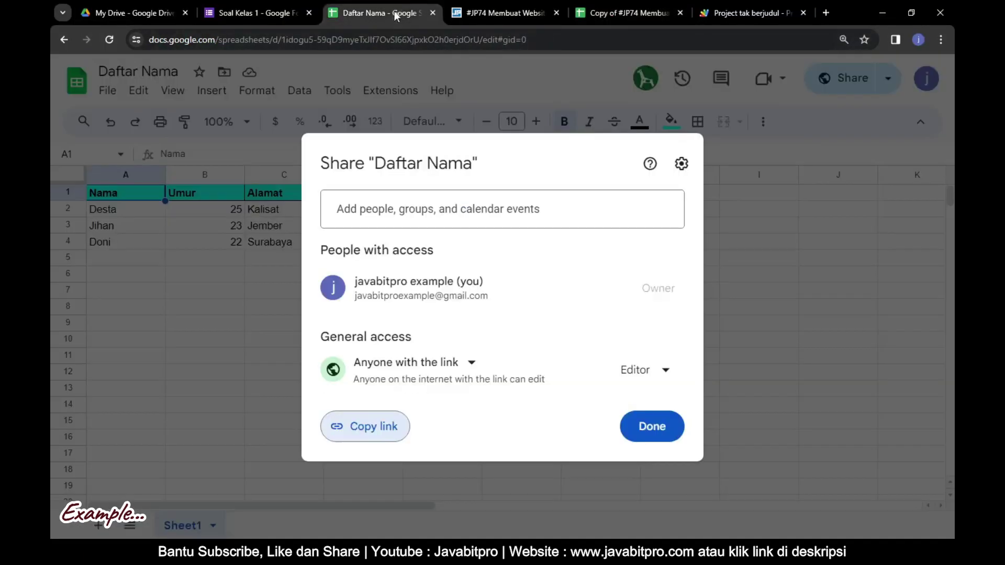
click(636, 439)
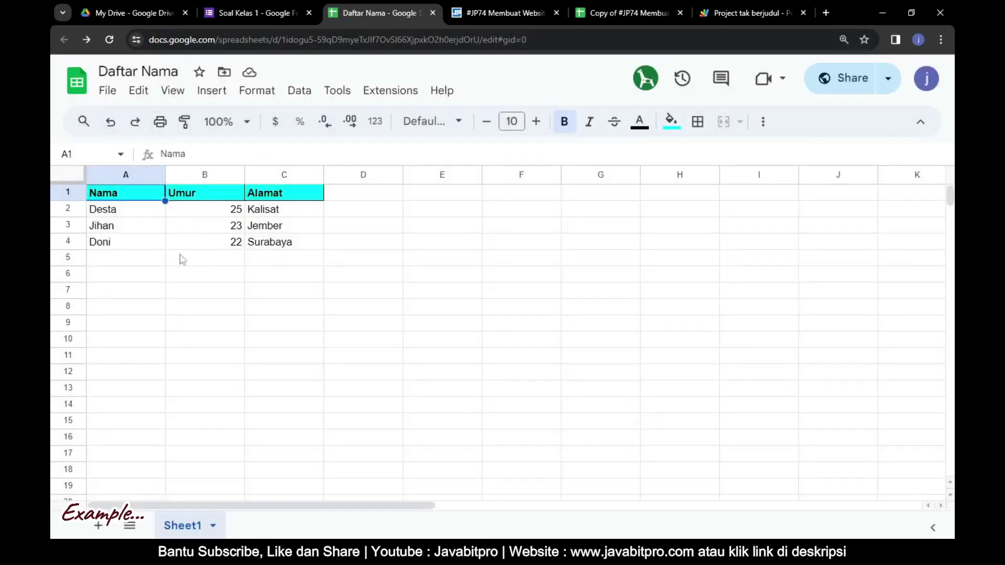
Enter a new person in row 5 of the embedded sheet with age 25 and address Jakarta
click(499, 492)
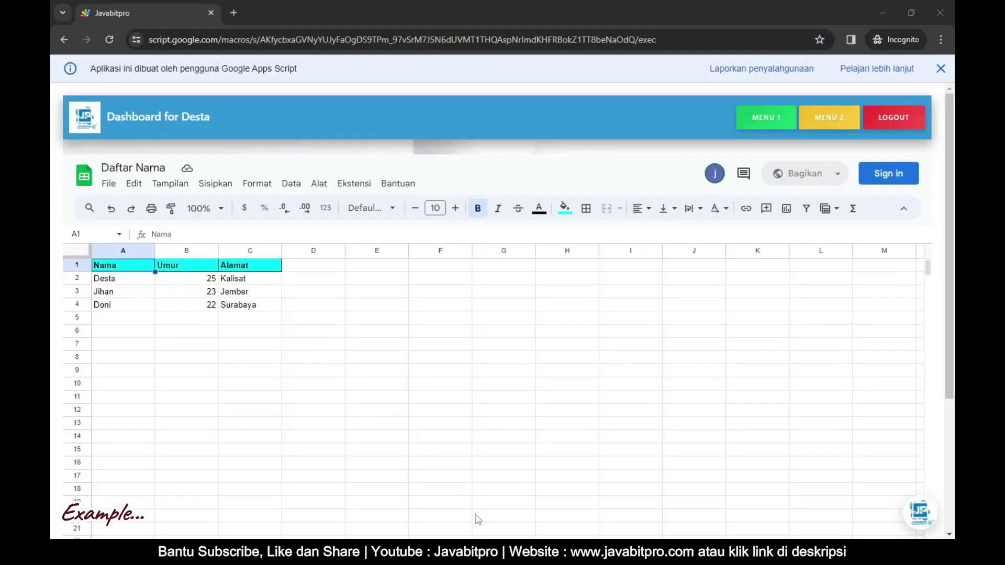
click(135, 321)
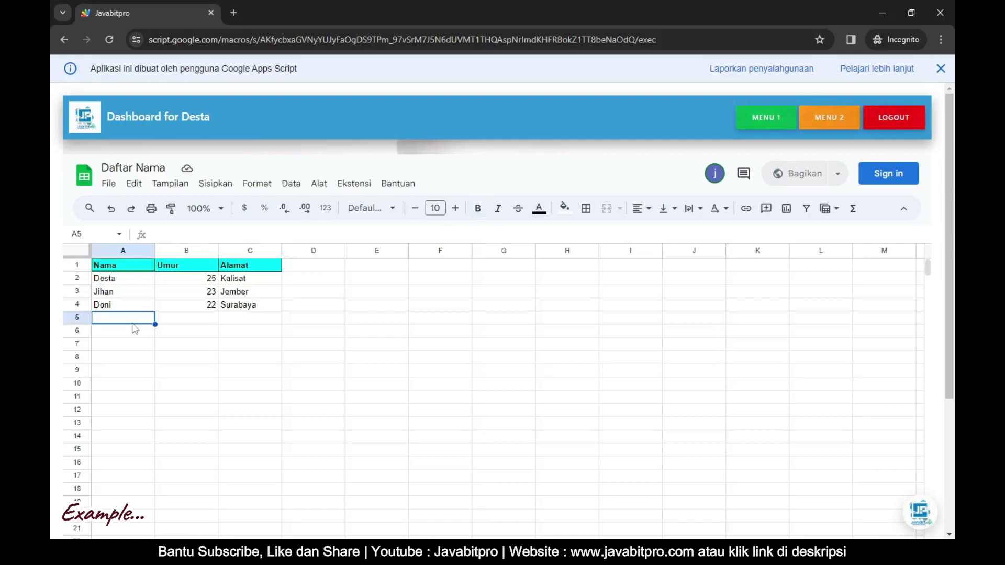
text(Ilfi)
key(Tab)
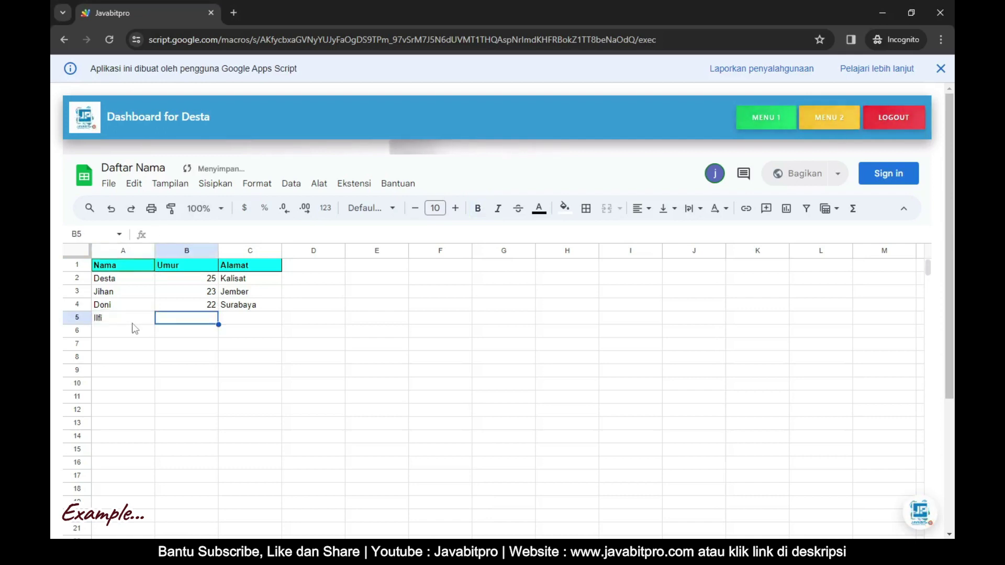
text(25)
key(Tab)
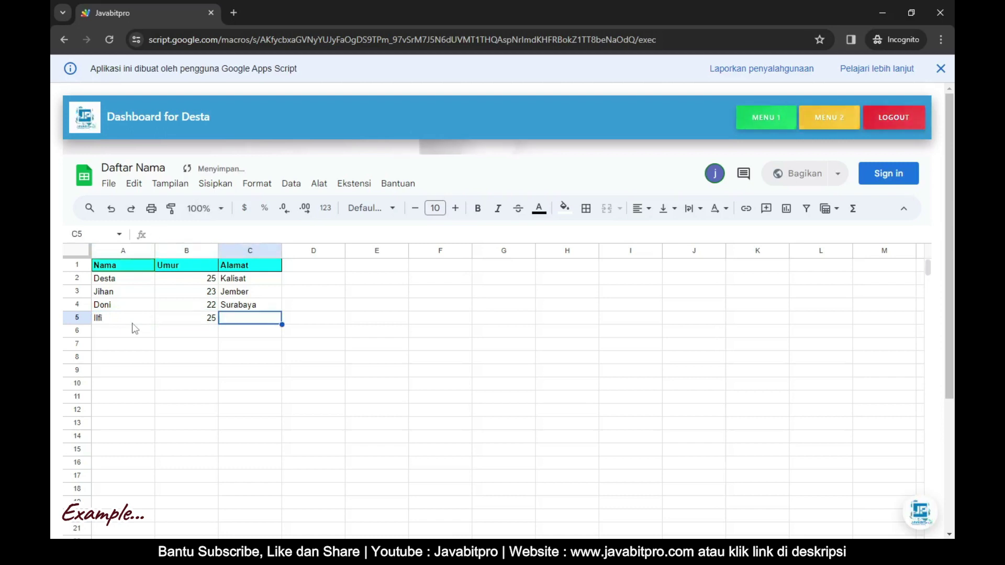
text(Jakarta)
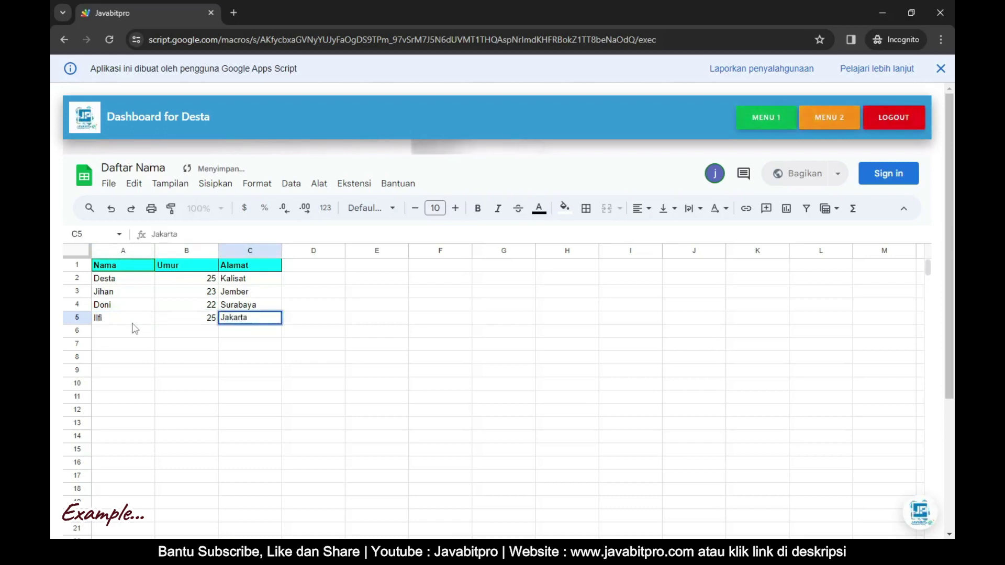
click(287, 336)
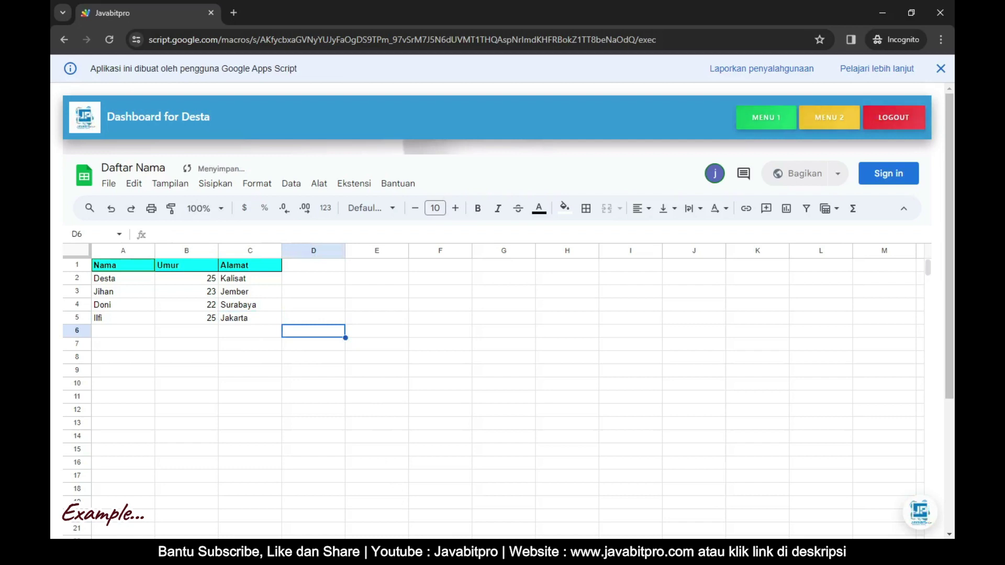
click(355, 471)
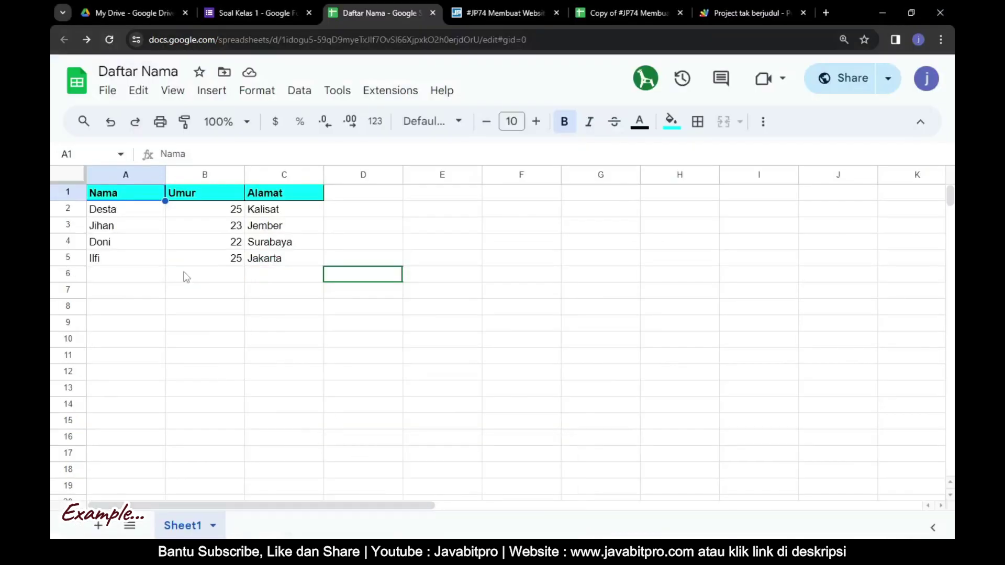
Highlight the new row A5:C5 in the original sheet, then return to the dashboard
drag(136, 260, 283, 259)
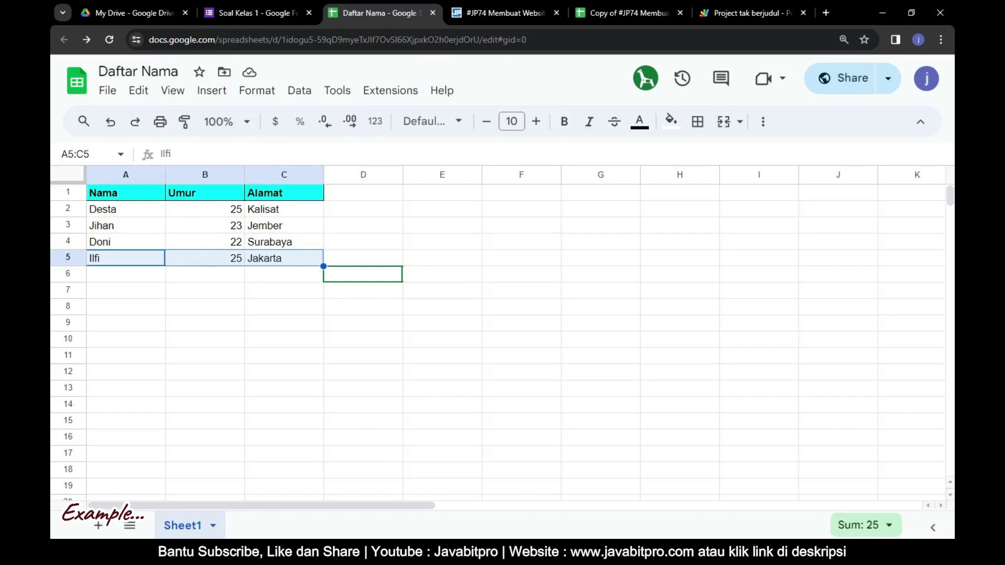
click(489, 500)
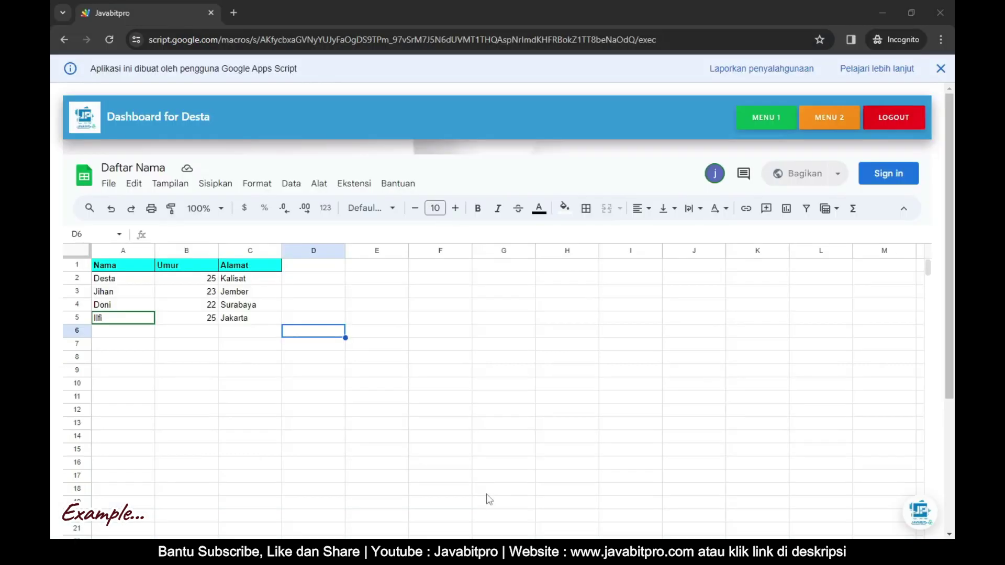
Open the Soal Kelas 1 quiz via MENU 2, answer A, B, A, and submit with Kirim
click(836, 122)
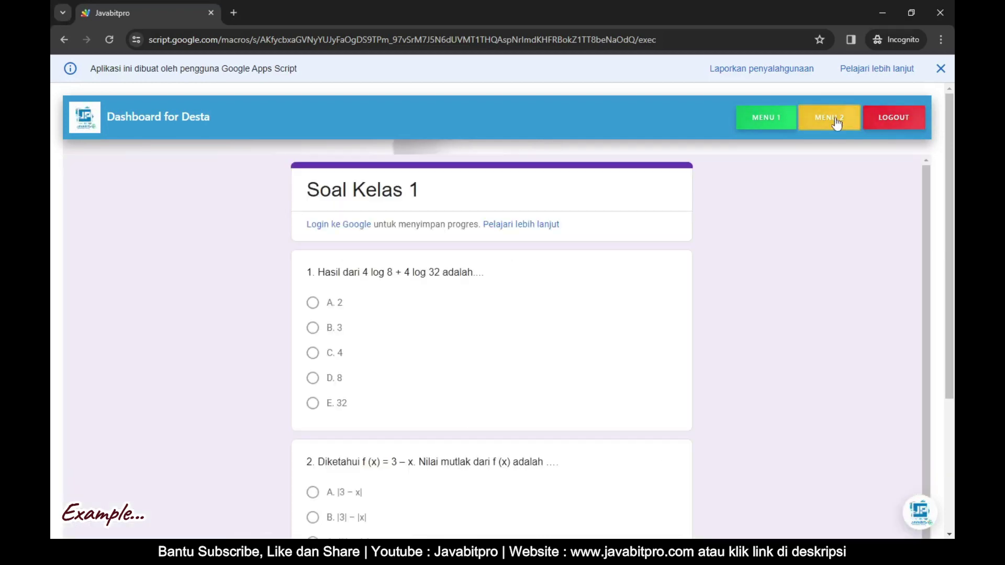
click(312, 302)
scroll(312, 367, down, 2)
click(314, 420)
scroll(314, 419, down, 3)
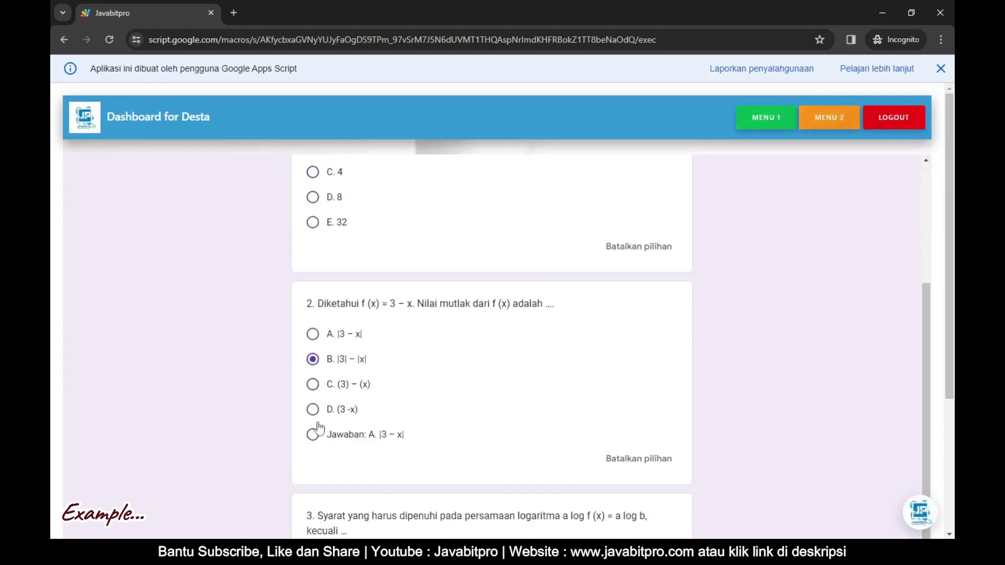
click(320, 476)
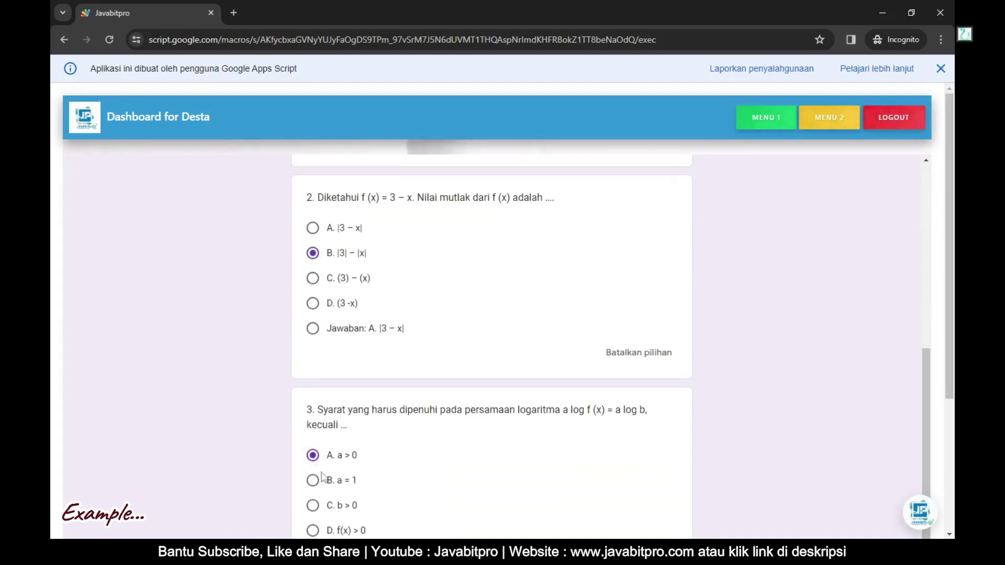
scroll(489, 460, down, 4)
click(322, 432)
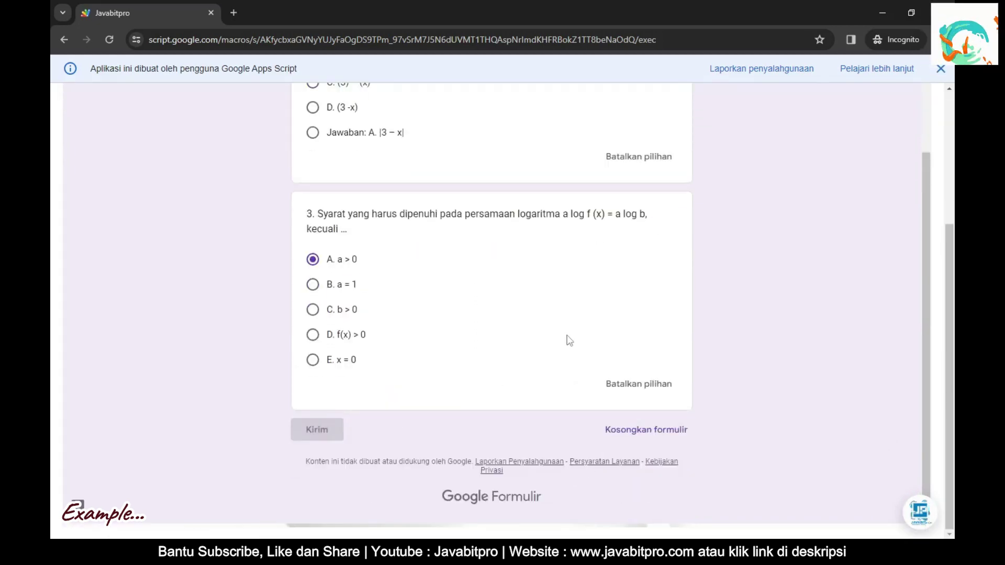
scroll(581, 325, up, 3)
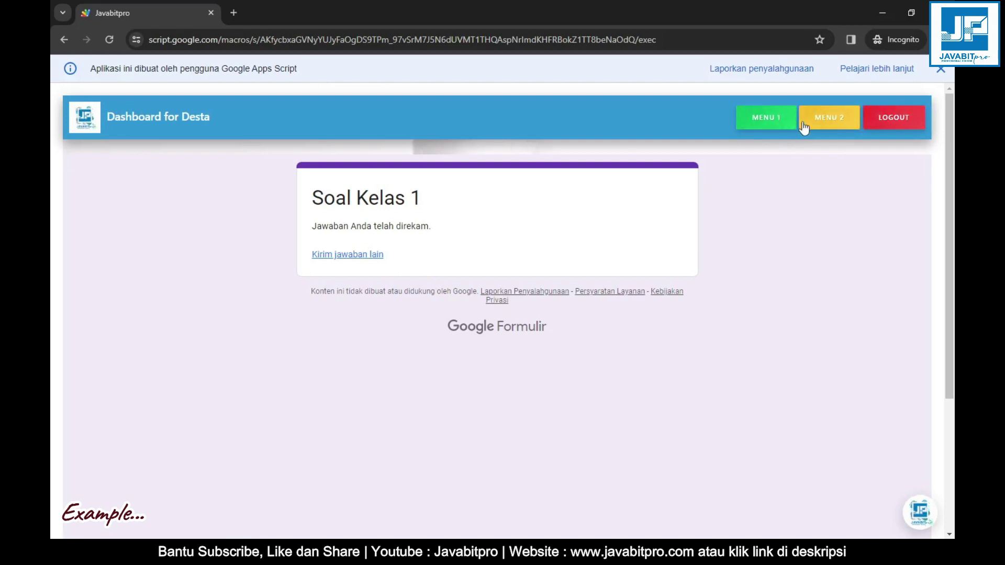
Log out of the dashboard, confirming LOGOUT in the confirmation dialog
click(900, 124)
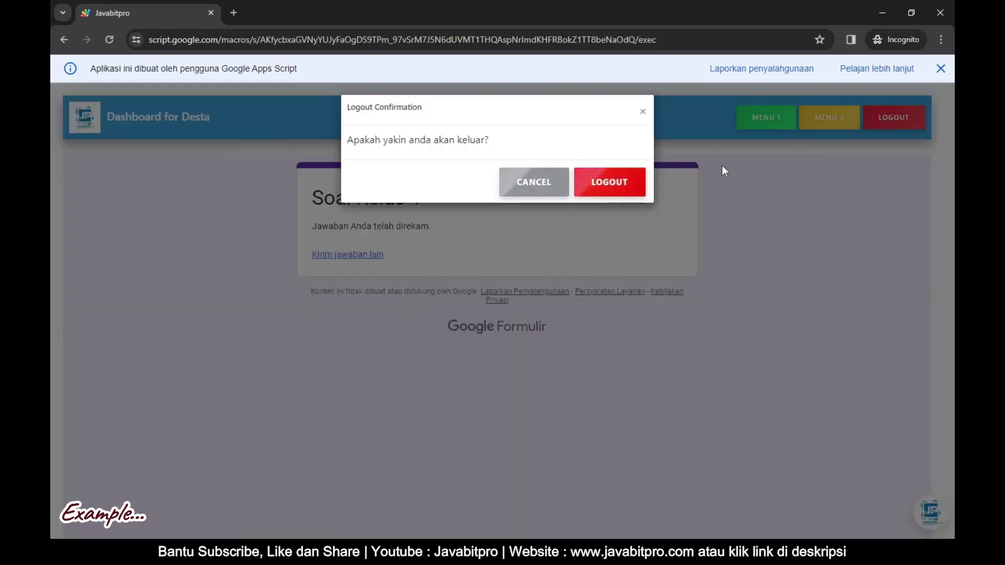
click(605, 185)
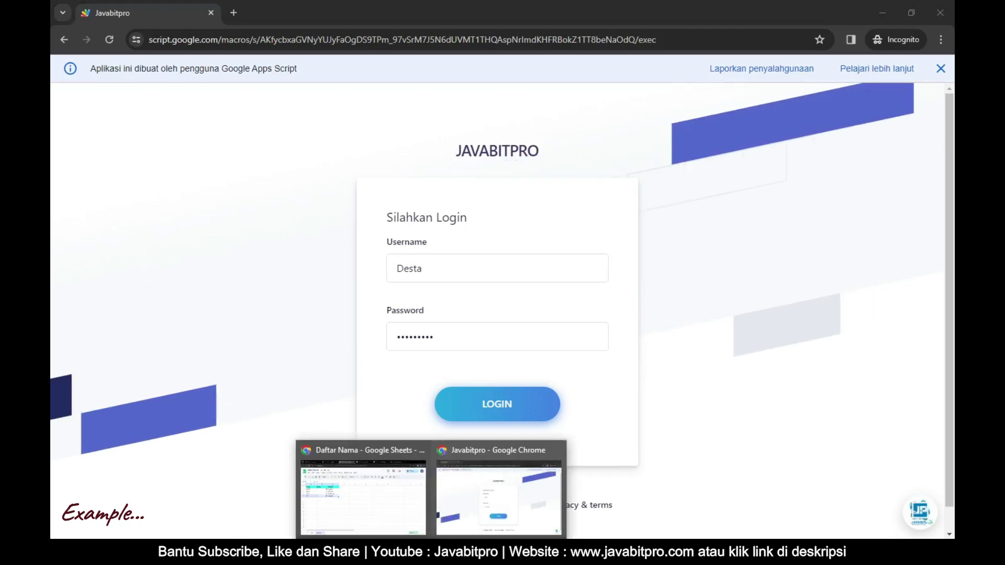
Deselect the row in Daftar Nama and switch to the 'Copy of #JP74' user table
click(366, 471)
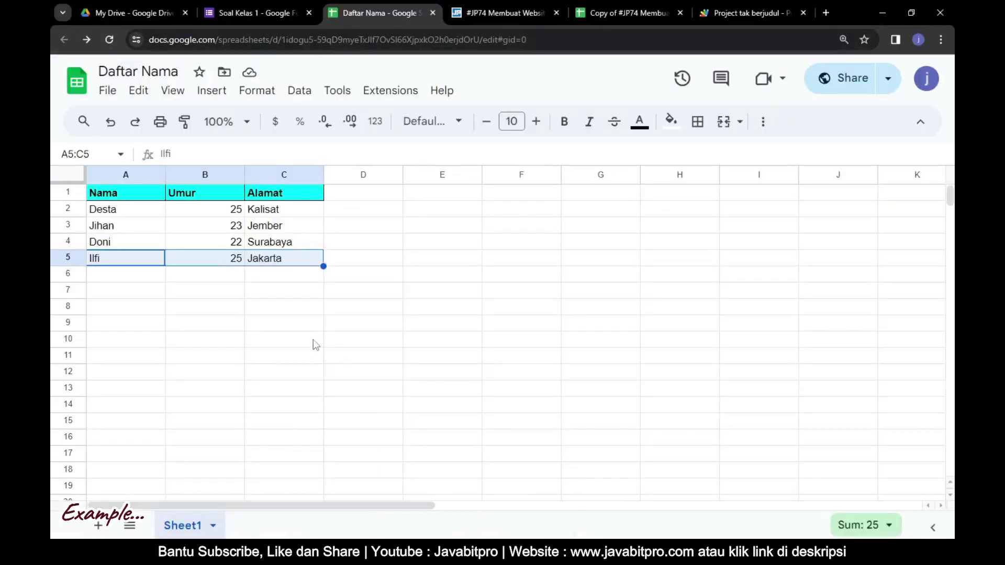
click(287, 301)
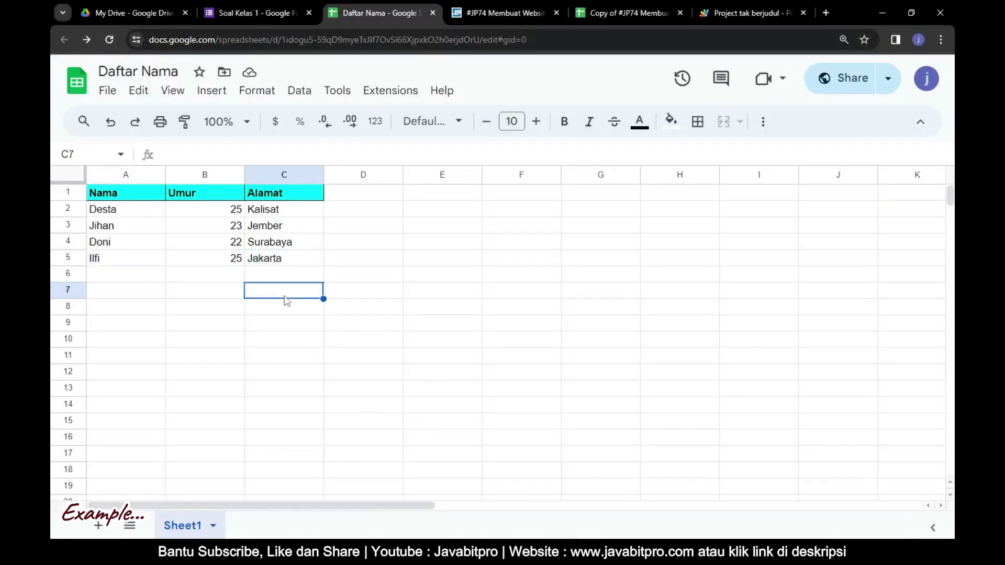
click(623, 12)
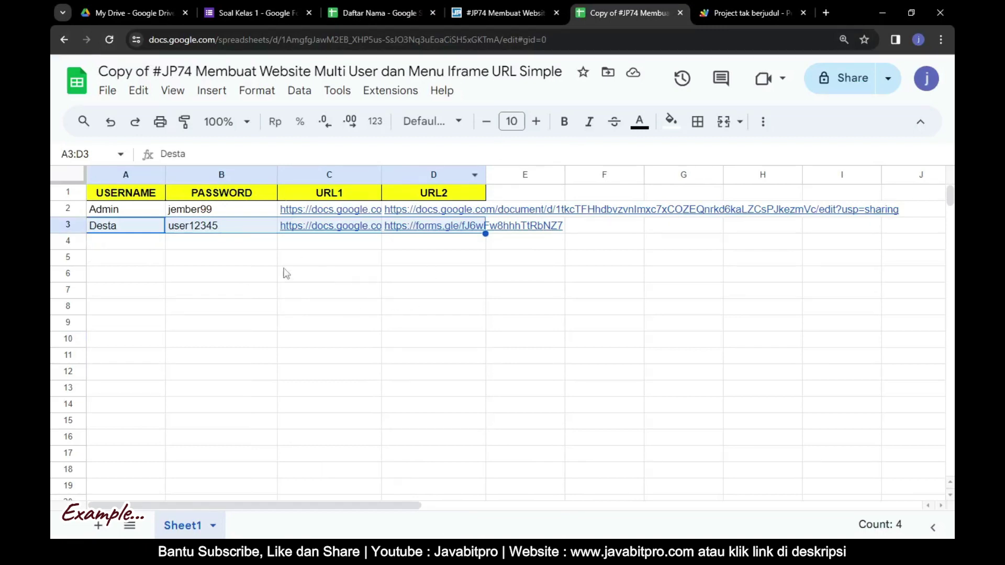
Write the note 'SEKARANG KITA MENAMBAH MENU' in C5, then delete it
click(305, 261)
text(UNTUK MENAMBAH)
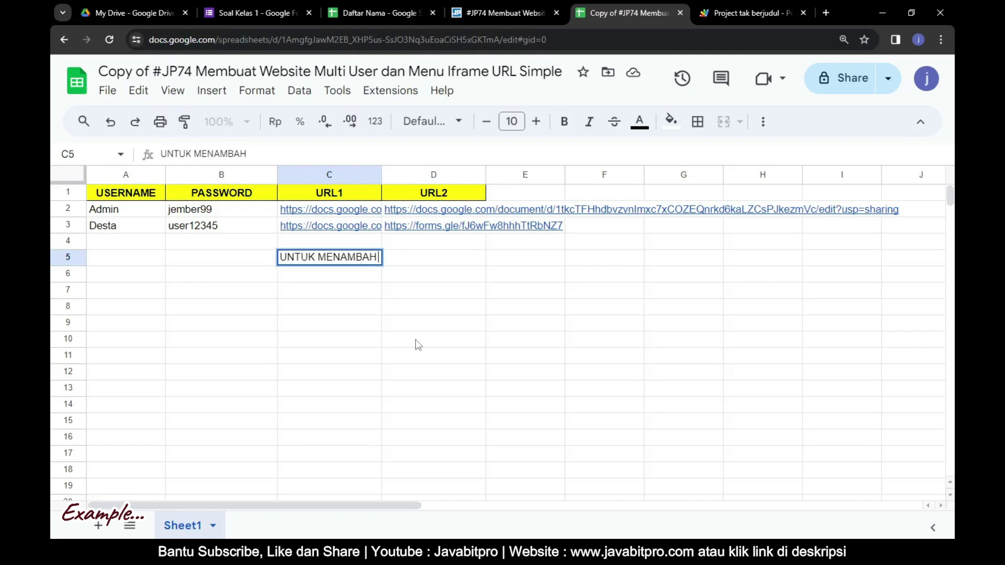
key(BackSpace)
key(BackSpace)
key(BackSpace)
key(BackSpace)
key(BackSpace)
key(BackSpace)
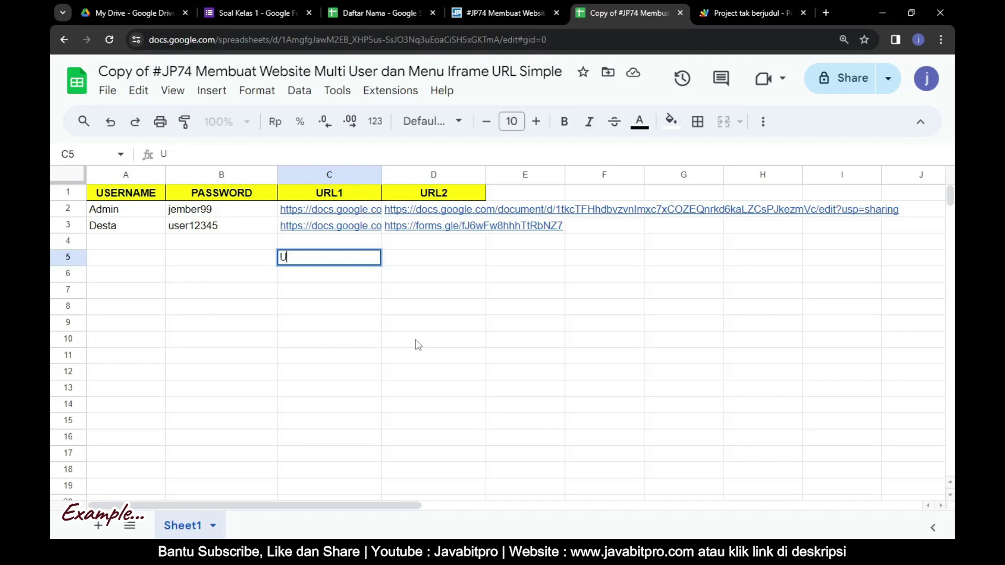
text(TUK MENAMBAH MENU)
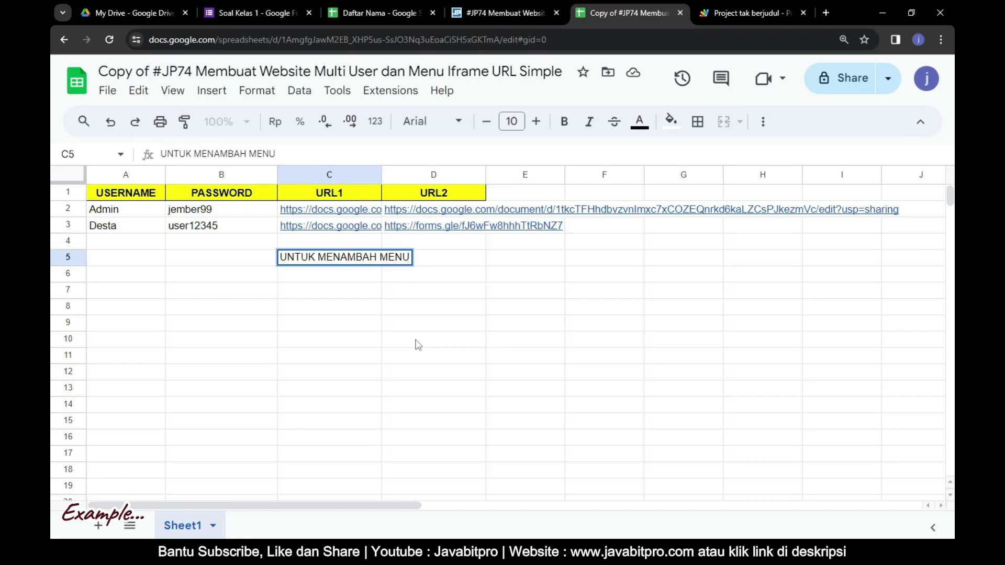
key(BackSpace)
key(BackSpace)
key(BackSpace)
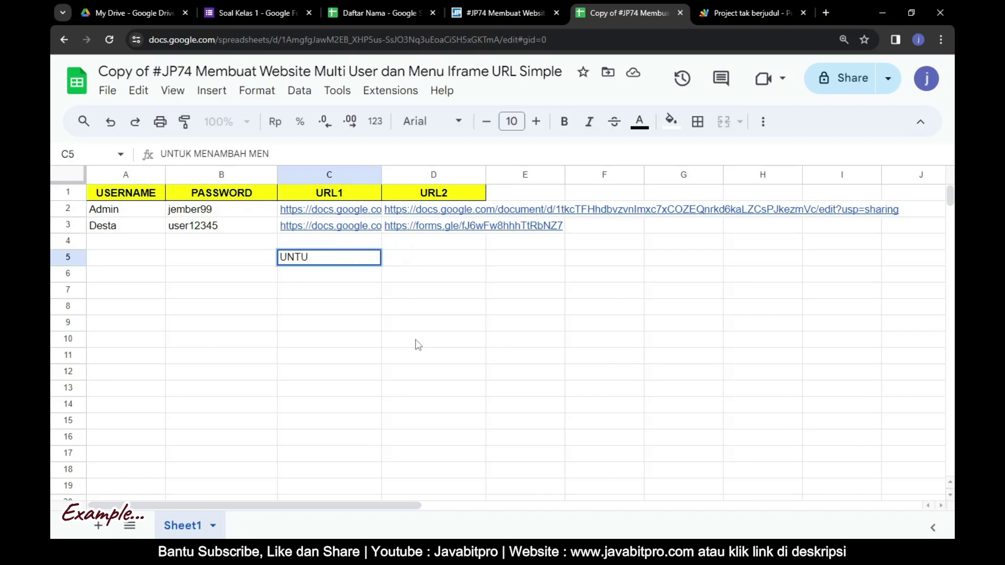
key(BackSpace)
key(BackSpace)
key(BackSpace)
text(ARANG KITA)
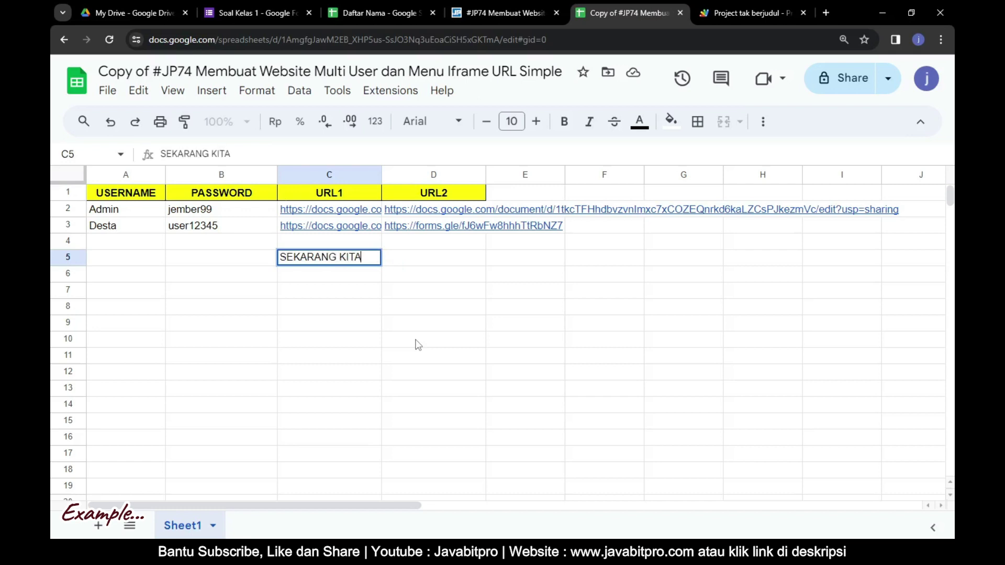
text(BA)
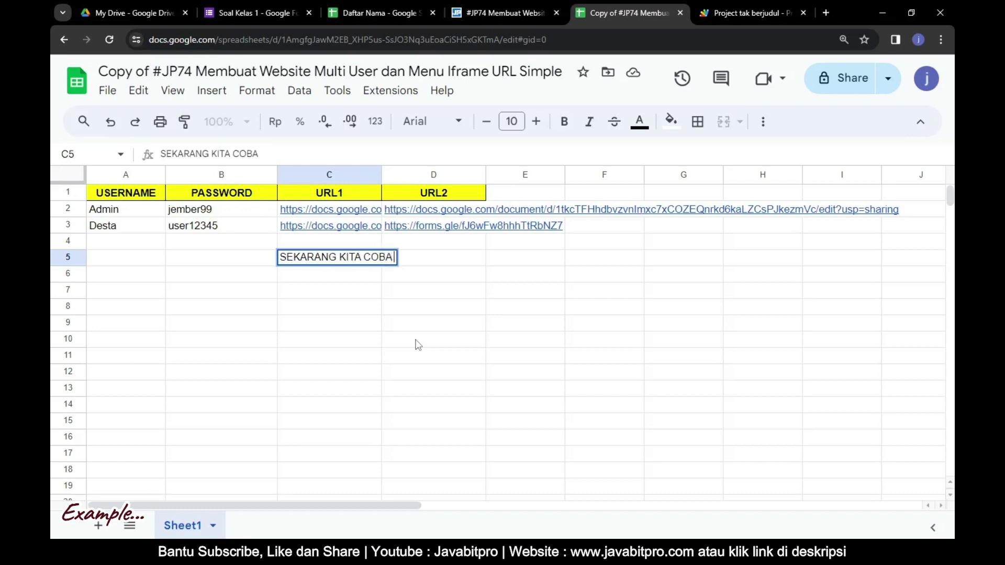
key(BackSpace)
key(BackSpace)
key(BackSpace)
key(BackSpace)
key(BackSpace)
key(BackSpace)
text(MENAMBAH MENU)
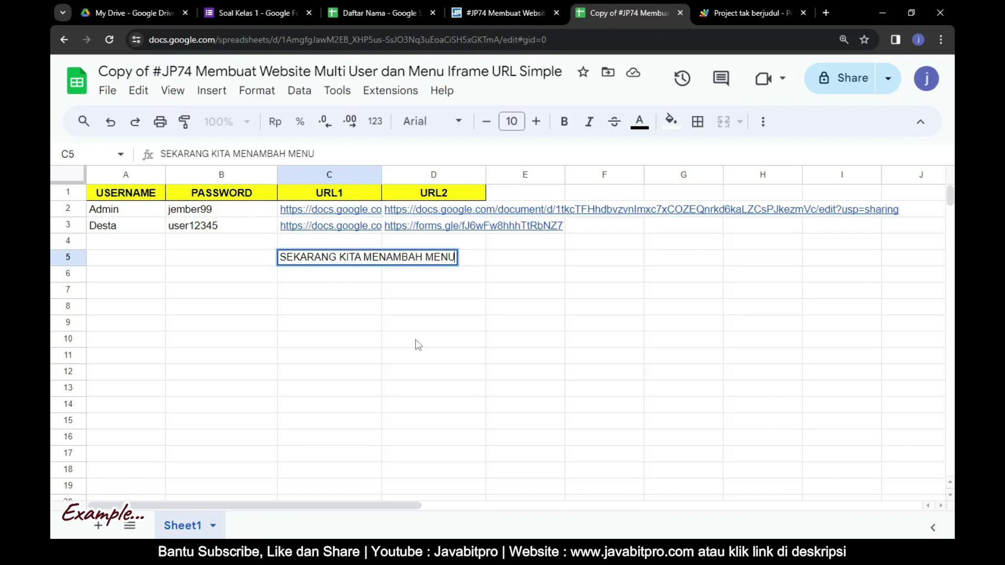
key(Return)
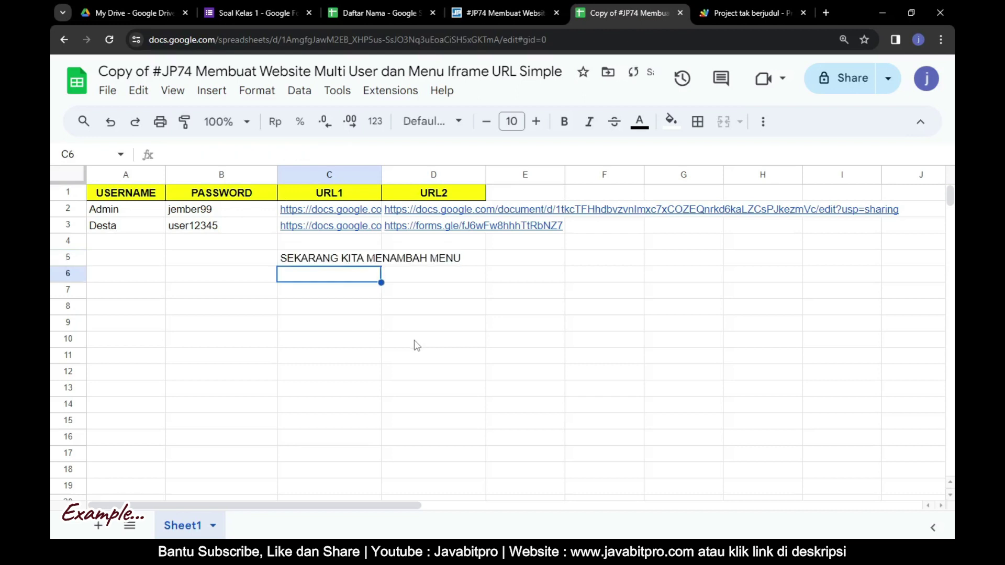
click(335, 259)
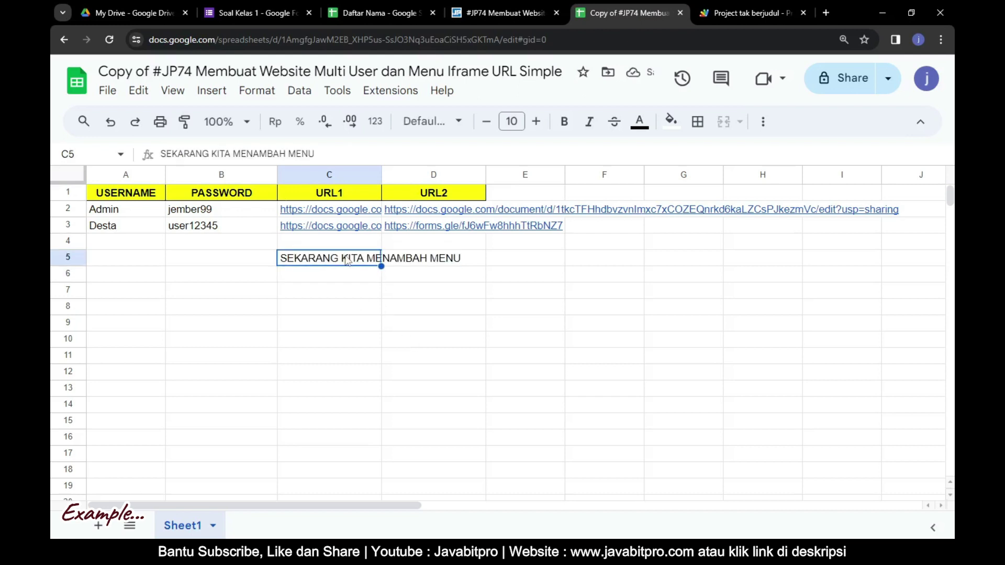
key(Delete)
Add the header URL3 in cell E1 and give it a cyan fill
click(537, 194)
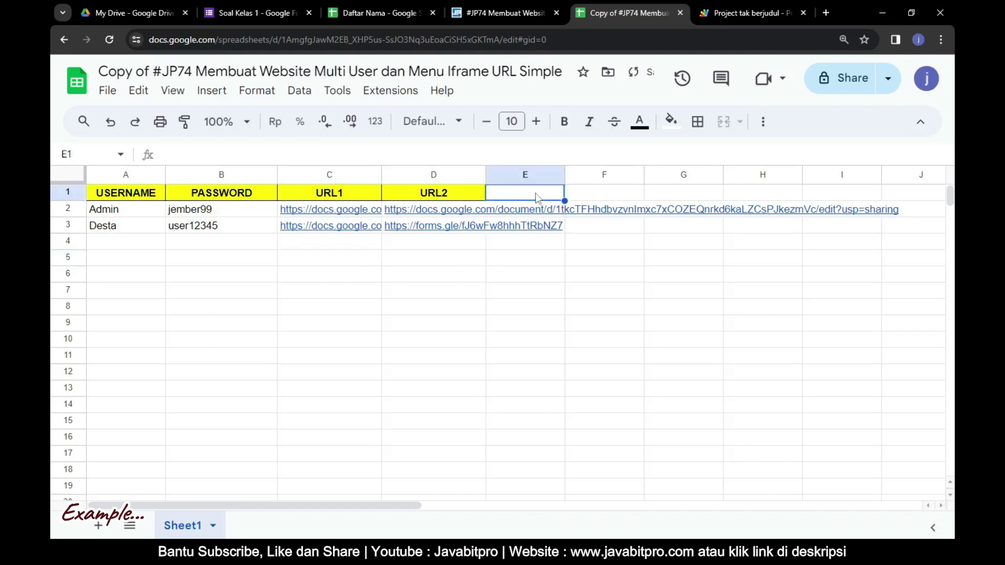
text(URL)
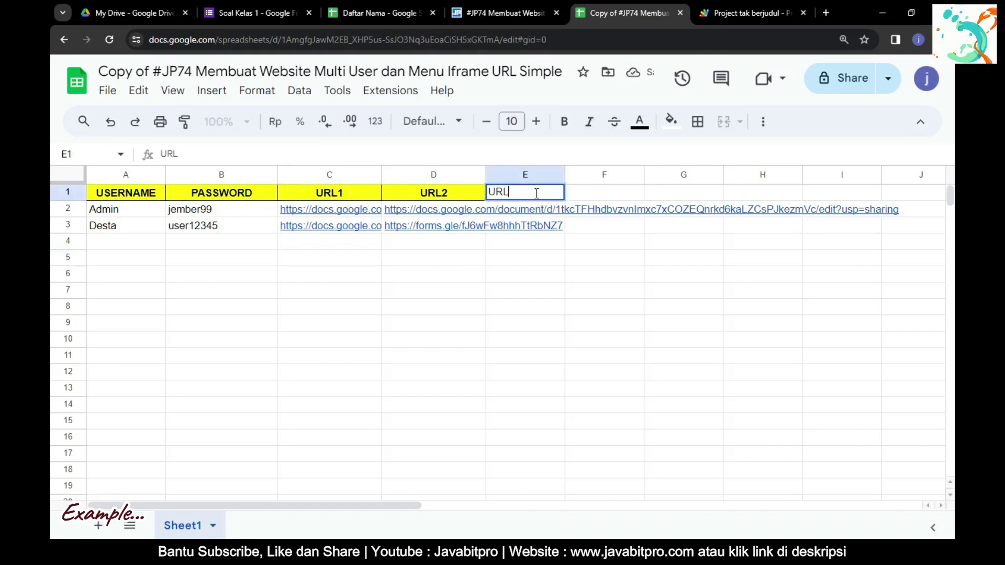
text(3)
key(Return)
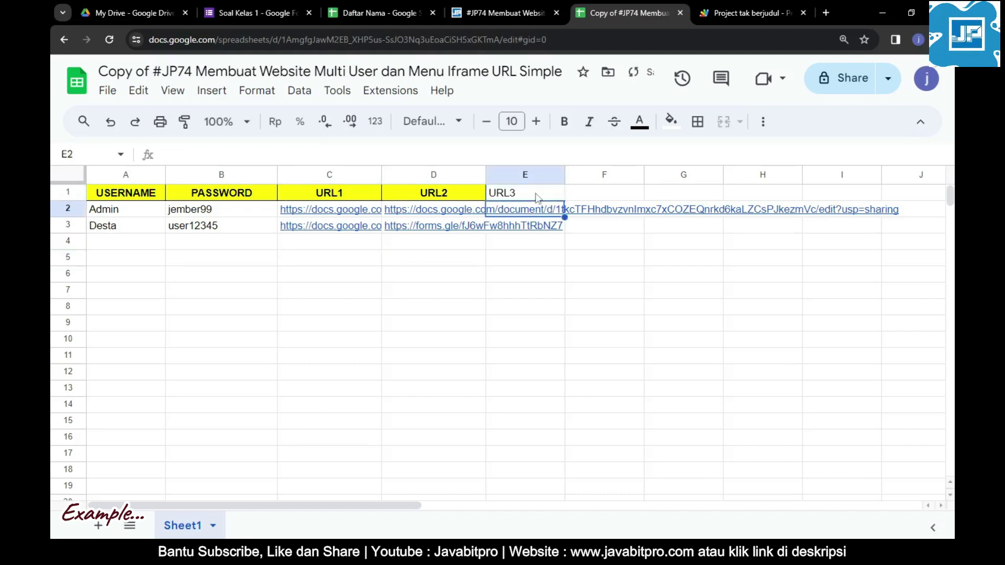
click(538, 197)
click(671, 121)
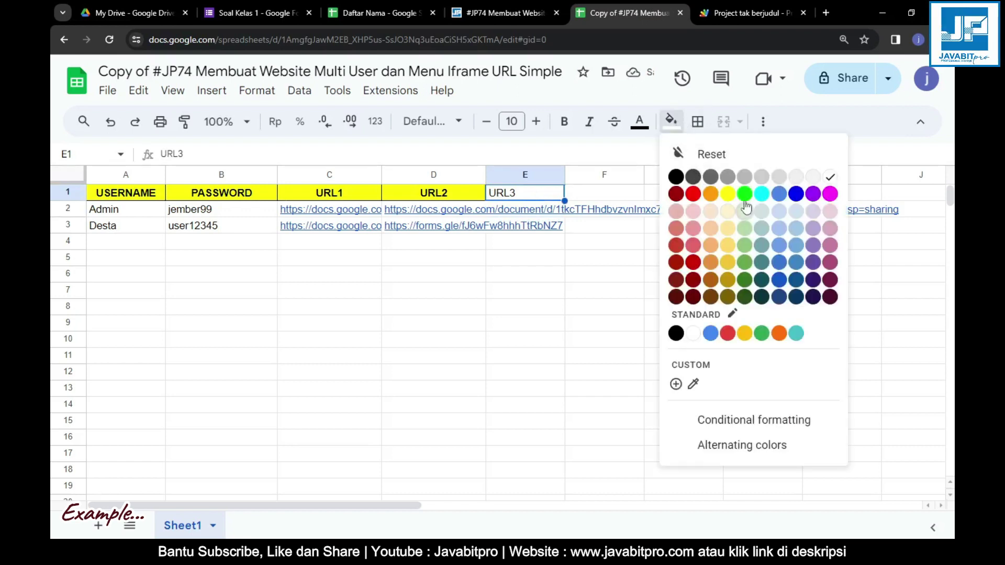
click(761, 193)
click(531, 286)
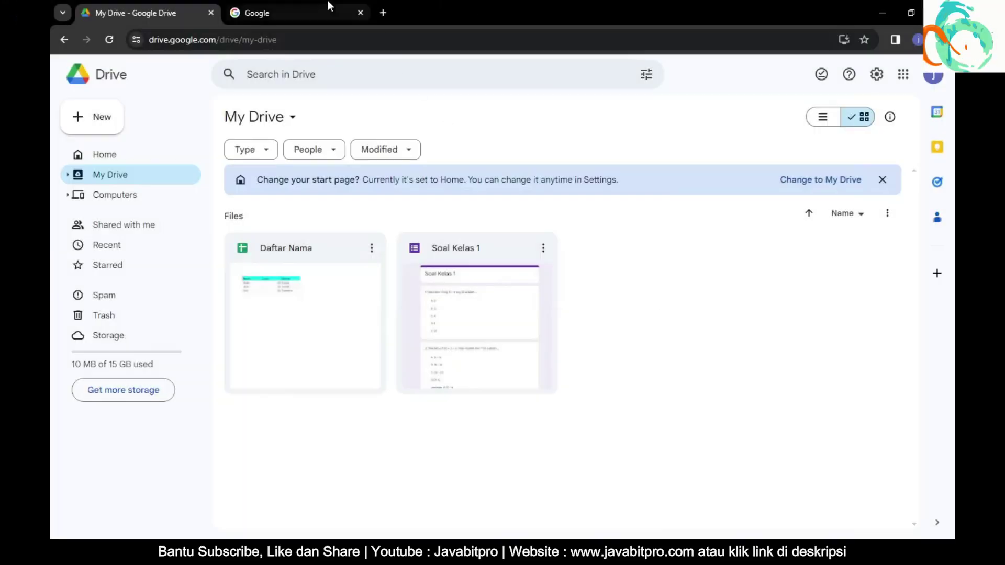
Search Google for javabitpro and open the Javabitpro website
click(325, 12)
click(455, 253)
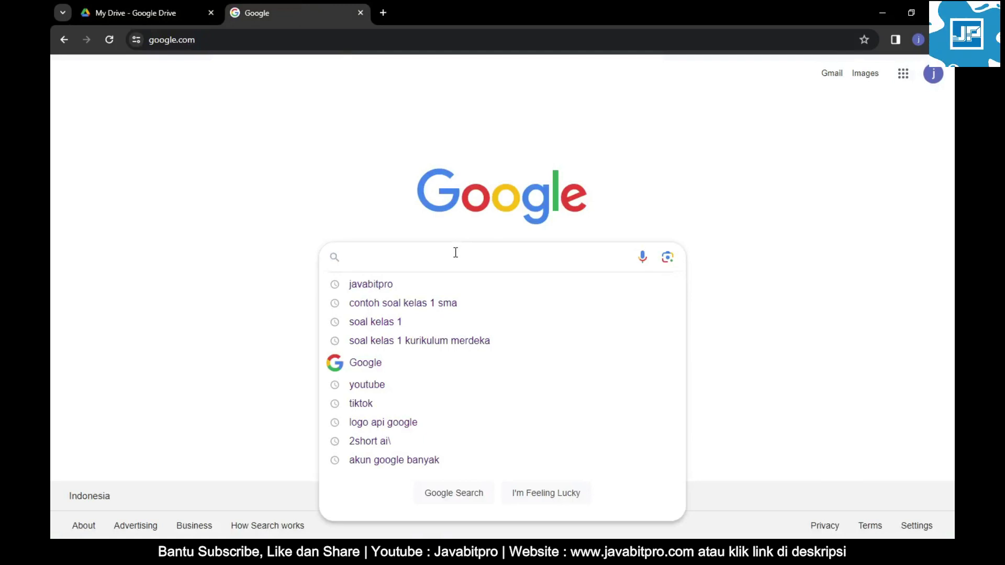
text(javabitpro)
key(Return)
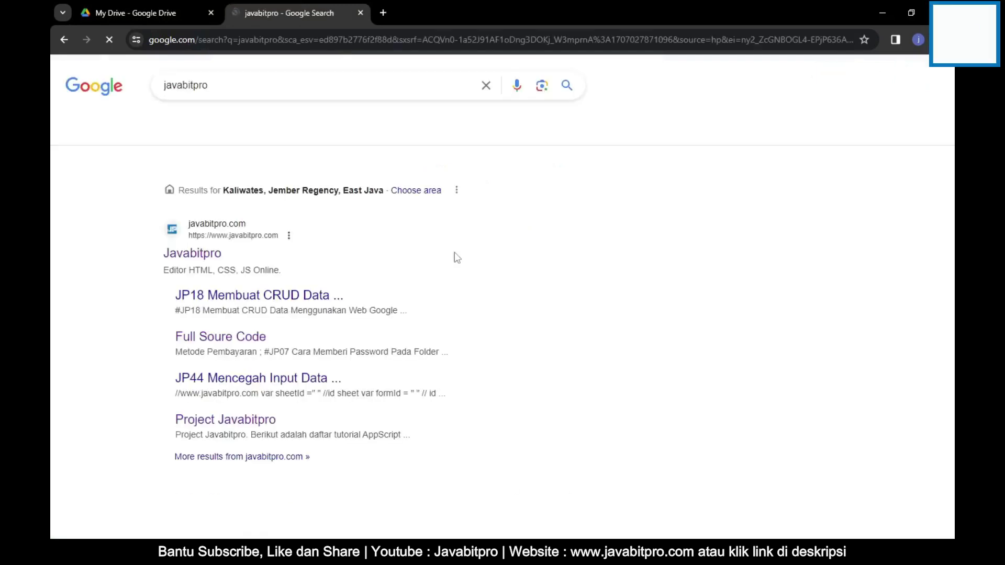
click(213, 255)
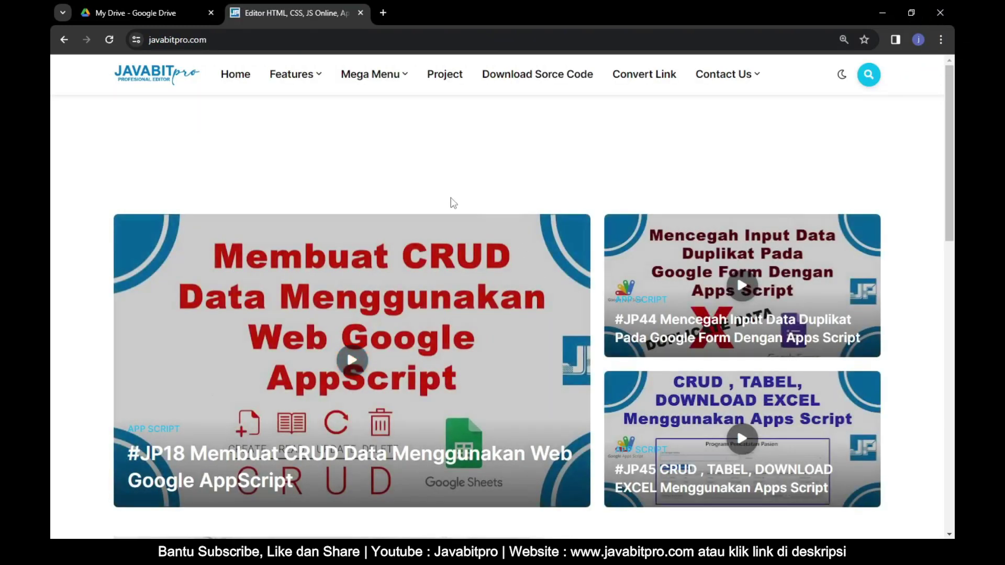
Scroll through the site's project posts, loading more of them
scroll(593, 228, down, 5)
scroll(588, 247, down, 5)
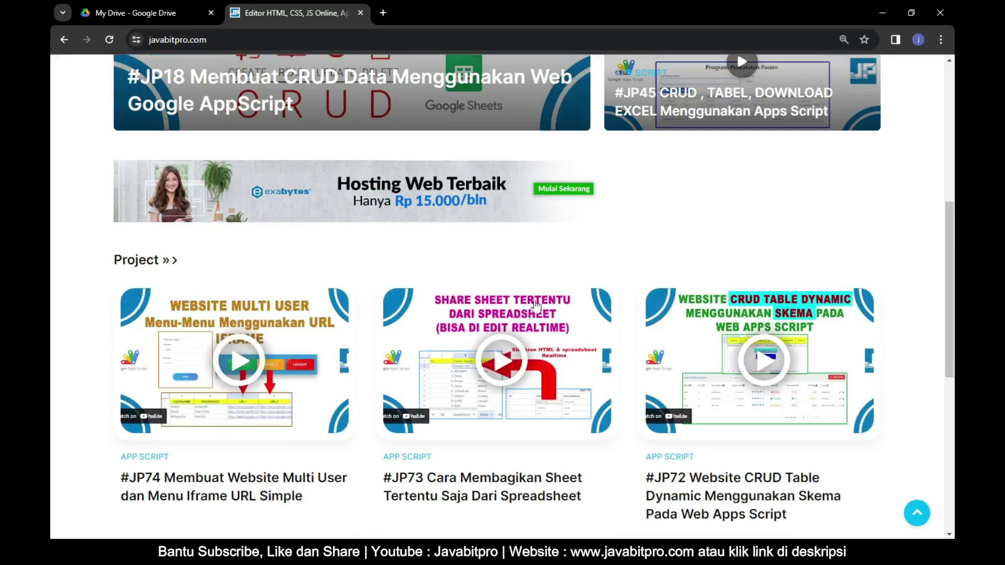
scroll(498, 332, down, 5)
click(506, 433)
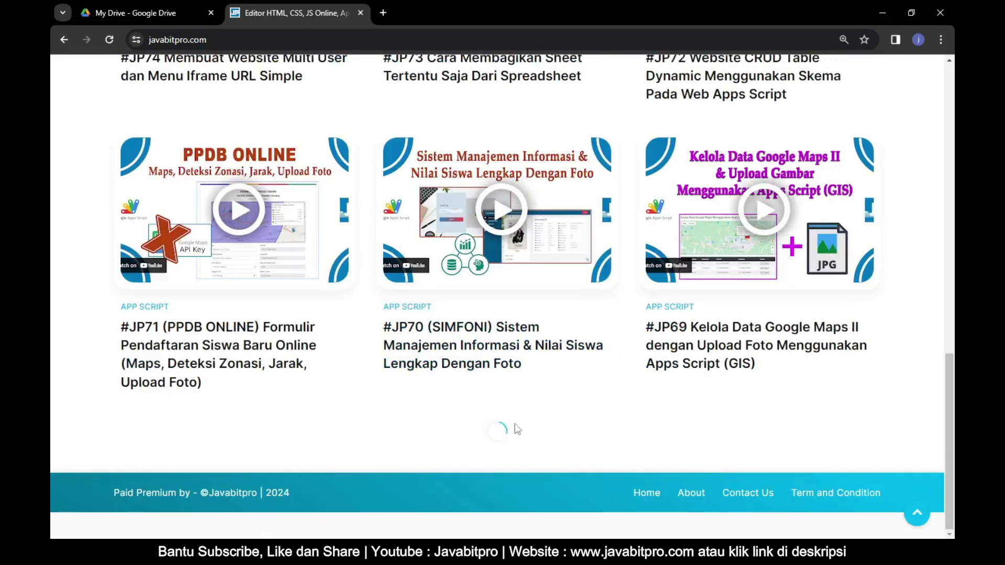
scroll(605, 340, down, 3)
scroll(605, 338, down, 2)
scroll(601, 334, up, 3)
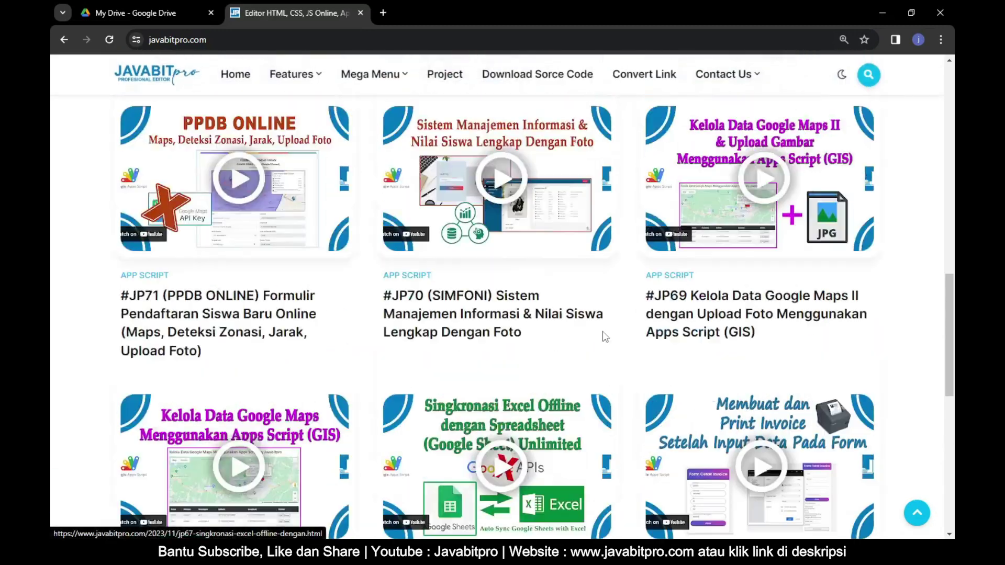
scroll(602, 333, up, 5)
scroll(602, 333, up, 4)
scroll(602, 333, up, 5)
scroll(602, 333, up, 2)
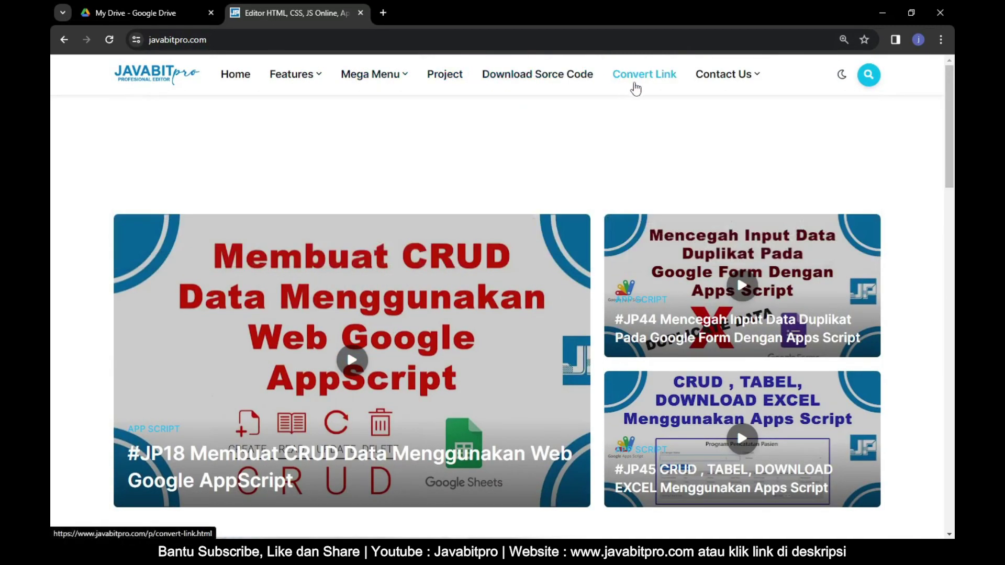
Search the site for JP74
click(869, 75)
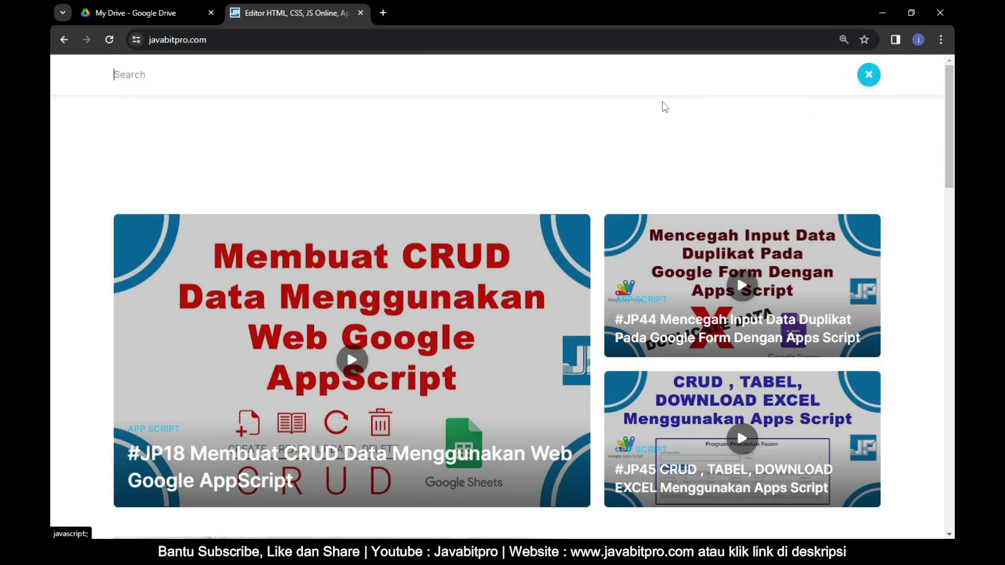
text(JP74)
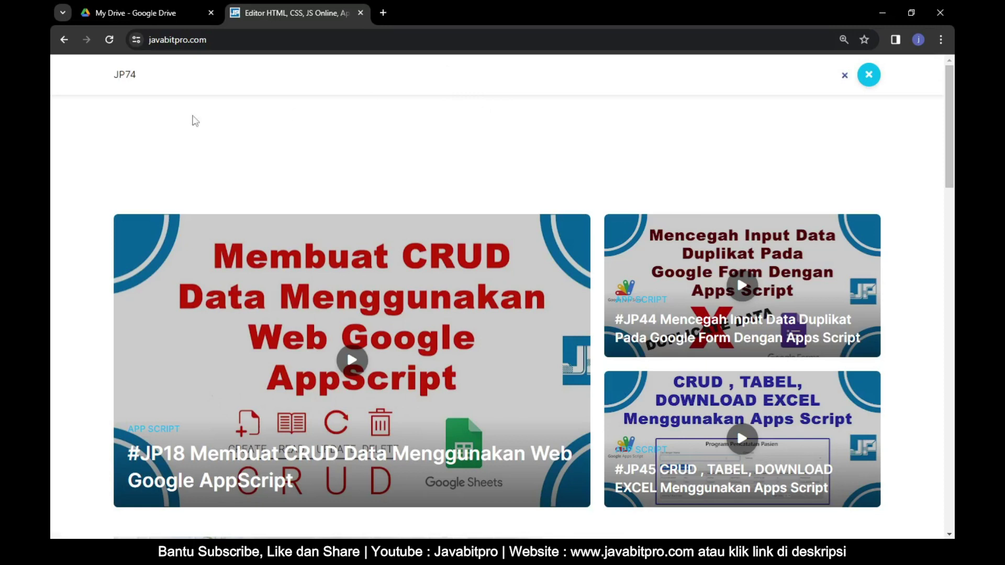
drag(146, 77, 96, 78)
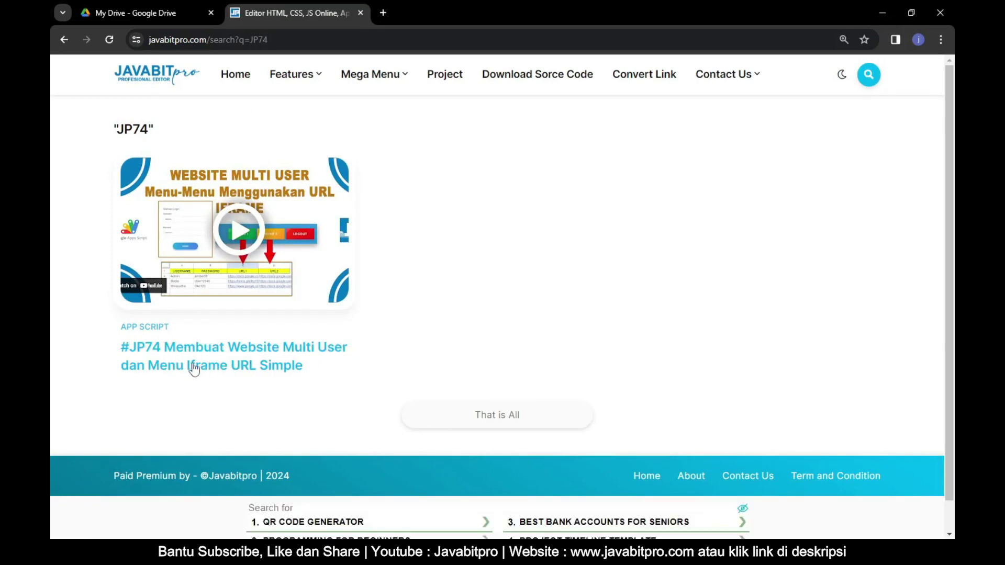
Open the #JP74 multi-user article and highlight its title and subheading
click(247, 374)
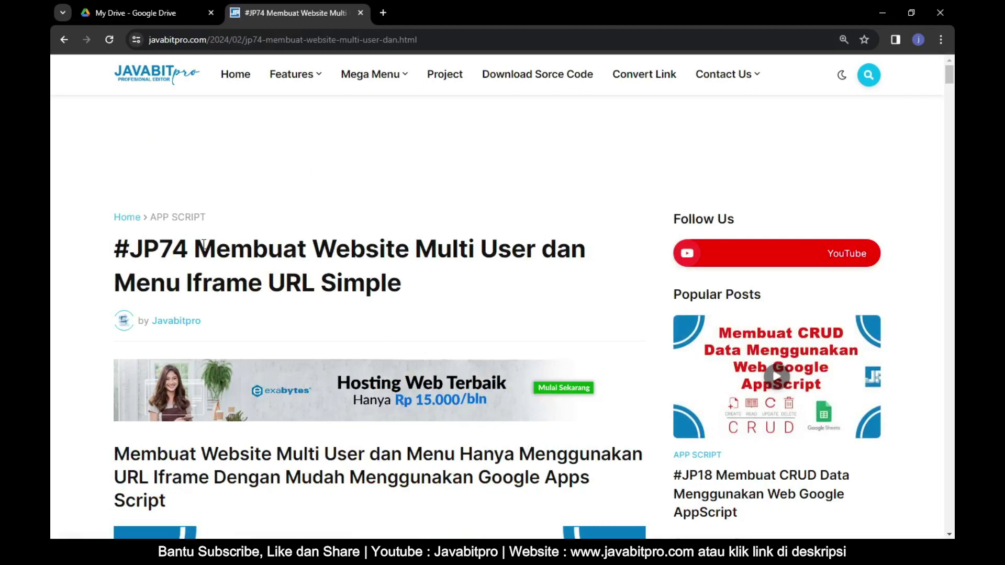
drag(204, 248, 580, 241)
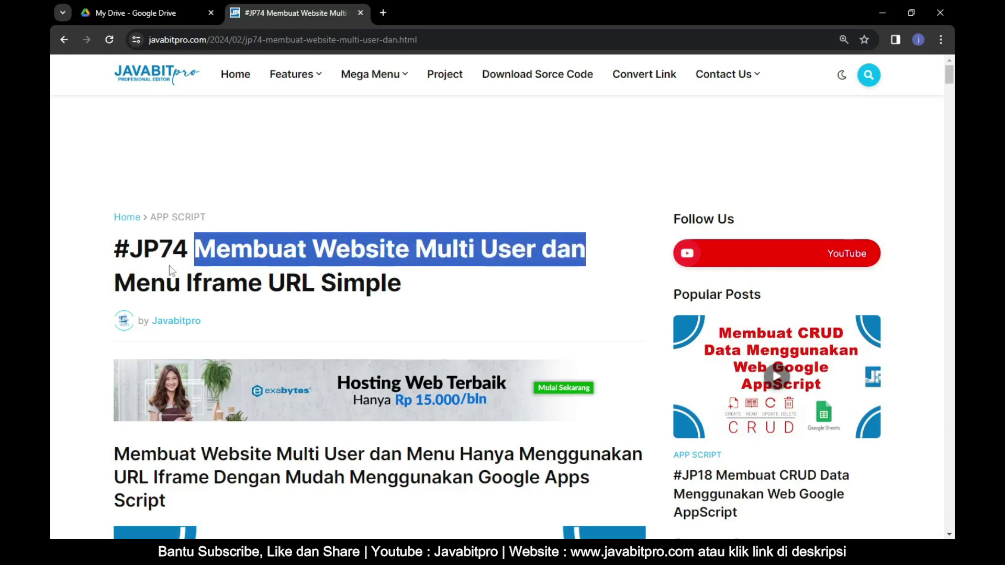
drag(126, 282, 417, 293)
scroll(352, 305, down, 2)
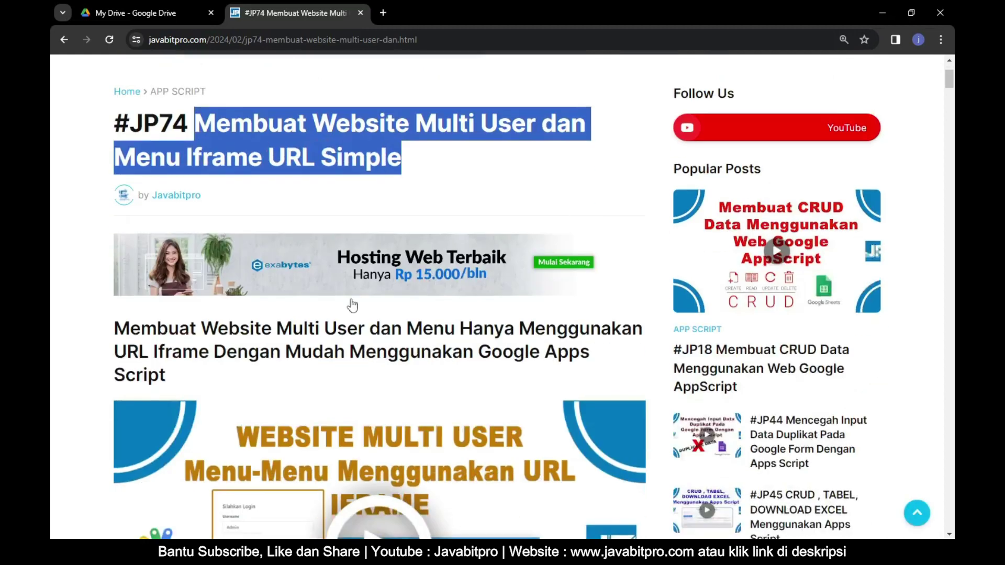
scroll(163, 331, down, 1)
drag(114, 266, 644, 268)
drag(116, 293, 598, 287)
drag(118, 309, 176, 320)
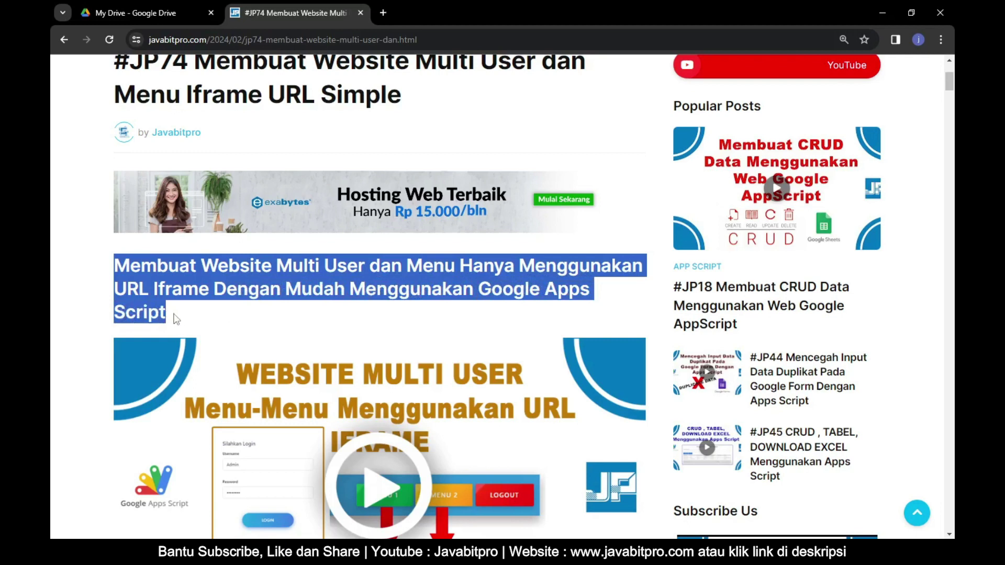
click(160, 292)
Scroll to step 1 and open the Copy Spreadsheet 'Klik Disini' link in a background tab
scroll(432, 321, down, 3)
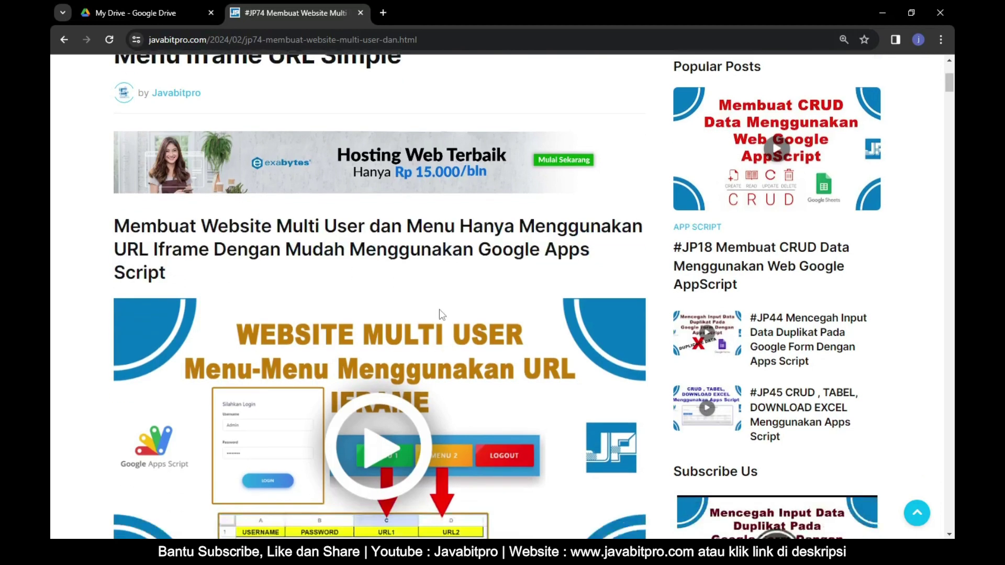
scroll(372, 346, down, 3)
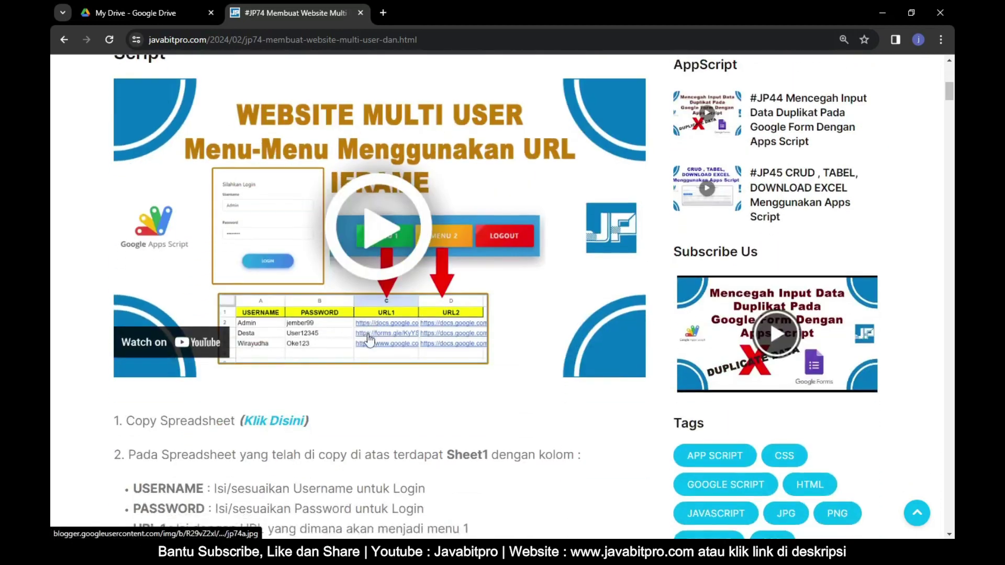
scroll(365, 332, down, 1)
scroll(324, 321, down, 1)
drag(126, 304, 234, 304)
click(235, 304)
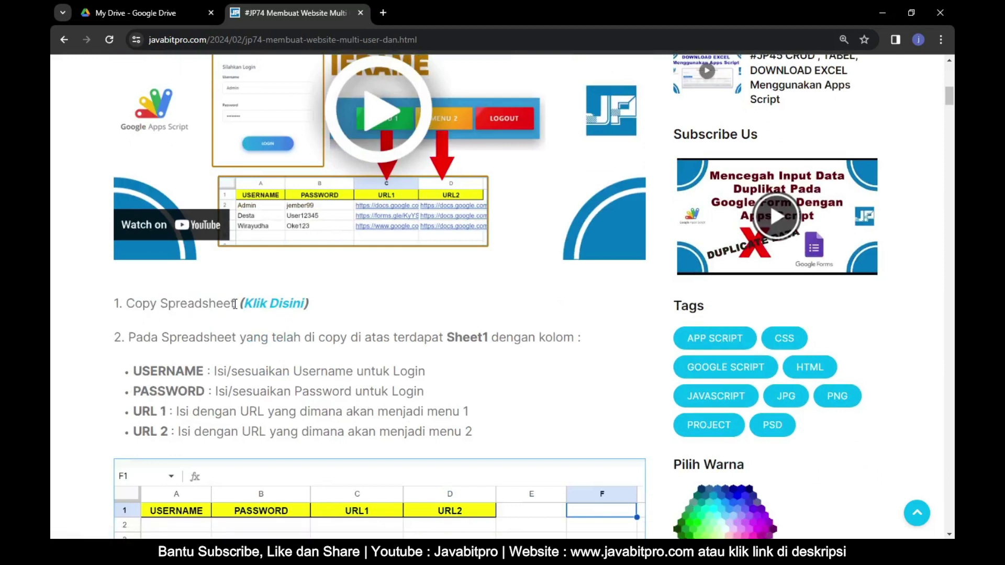
middle_click(275, 310)
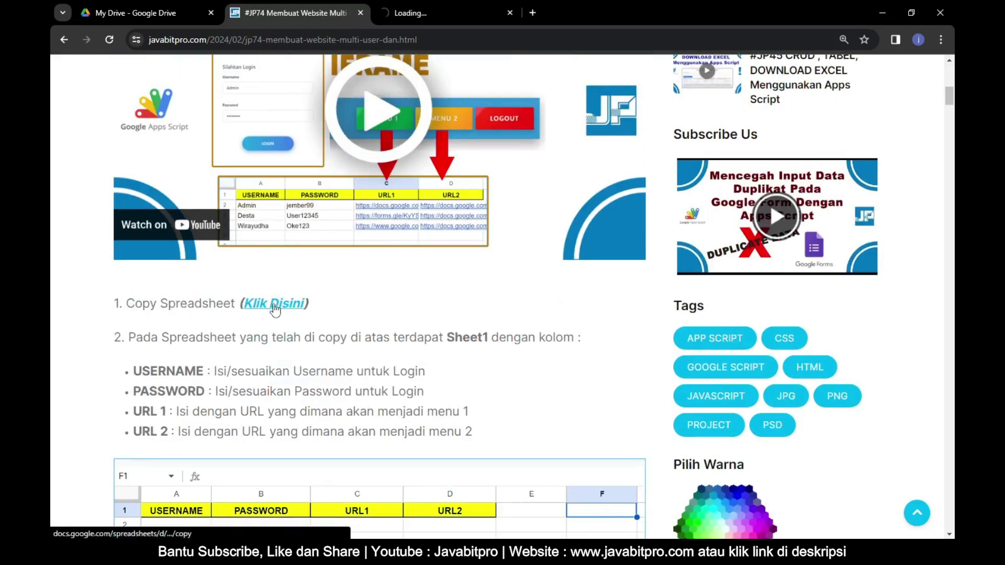
Make a copy of the #JP74 template spreadsheet and refresh Google Drive to confirm it appears
click(469, 15)
click(284, 390)
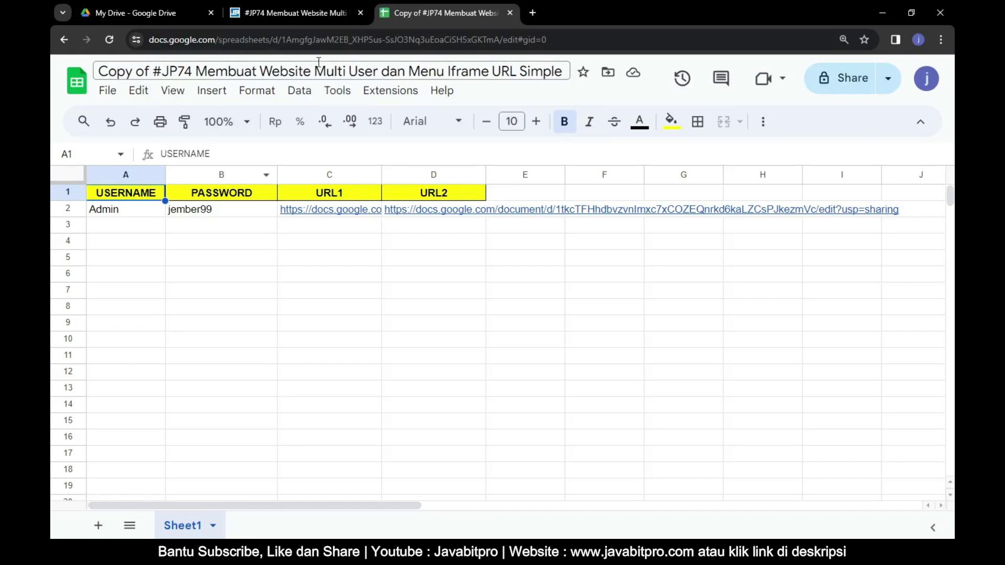
click(133, 13)
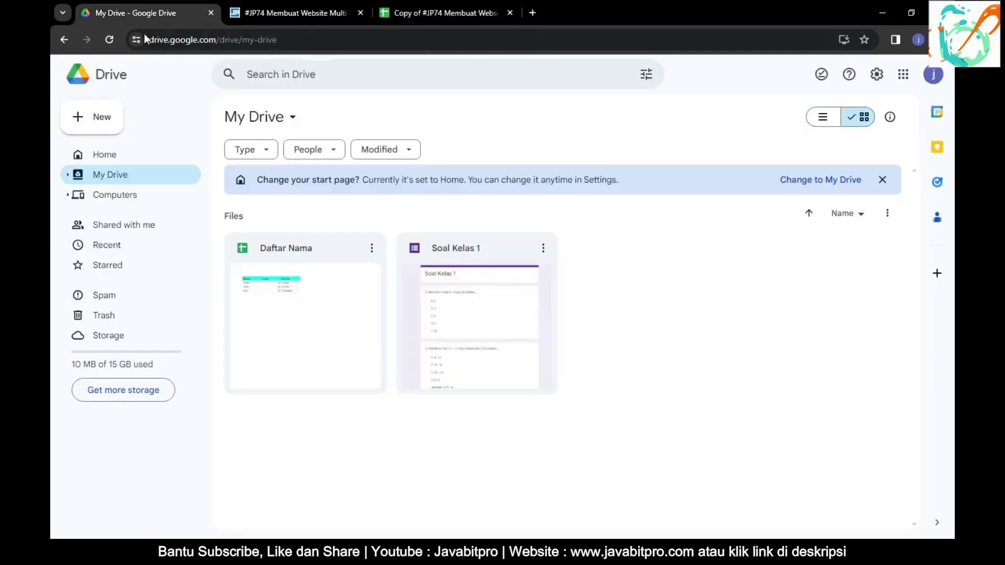
click(109, 40)
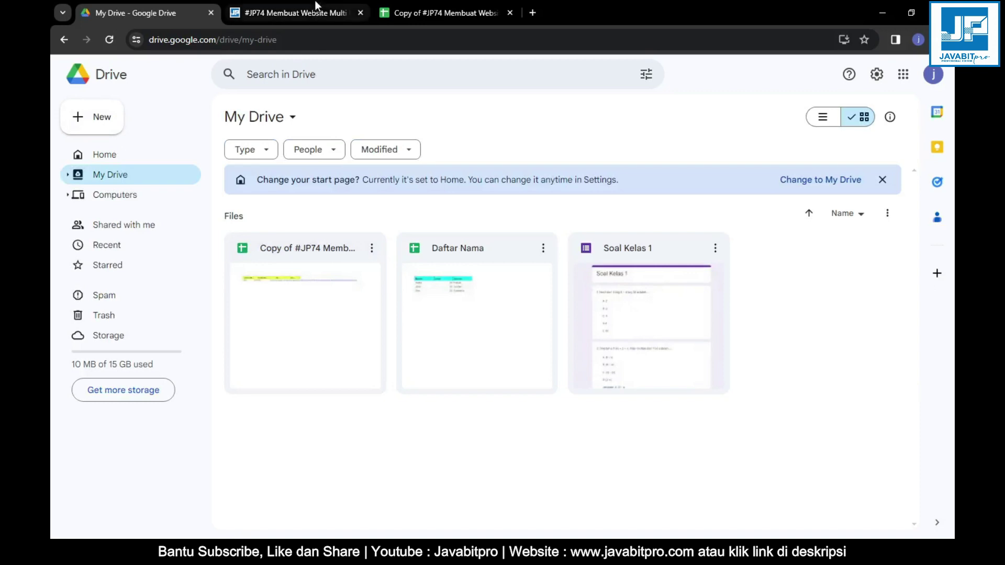
Back in the article, read step 2 about Sheet1 and the USERNAME column description
click(296, 12)
scroll(173, 283, down, 1)
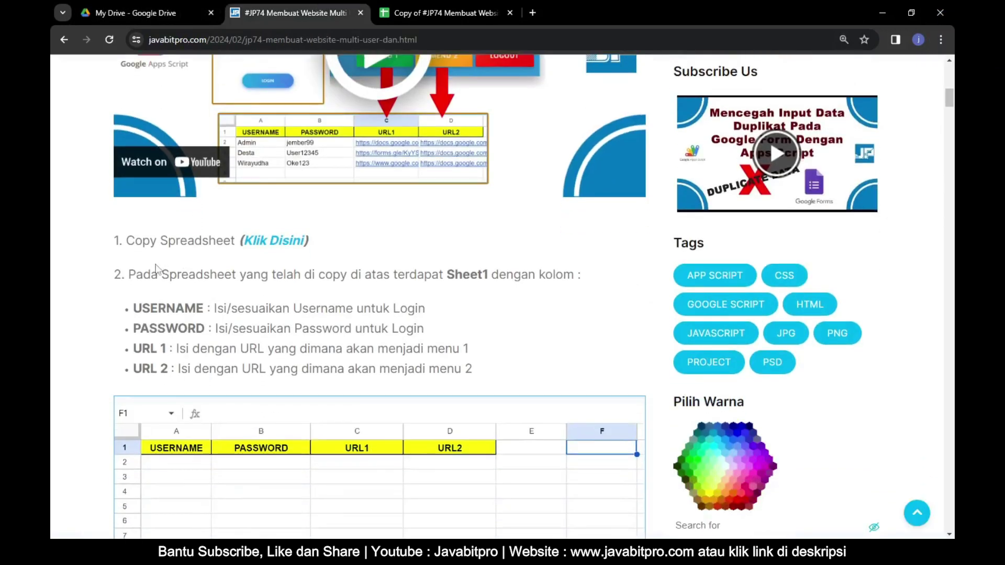
scroll(142, 235, down, 1)
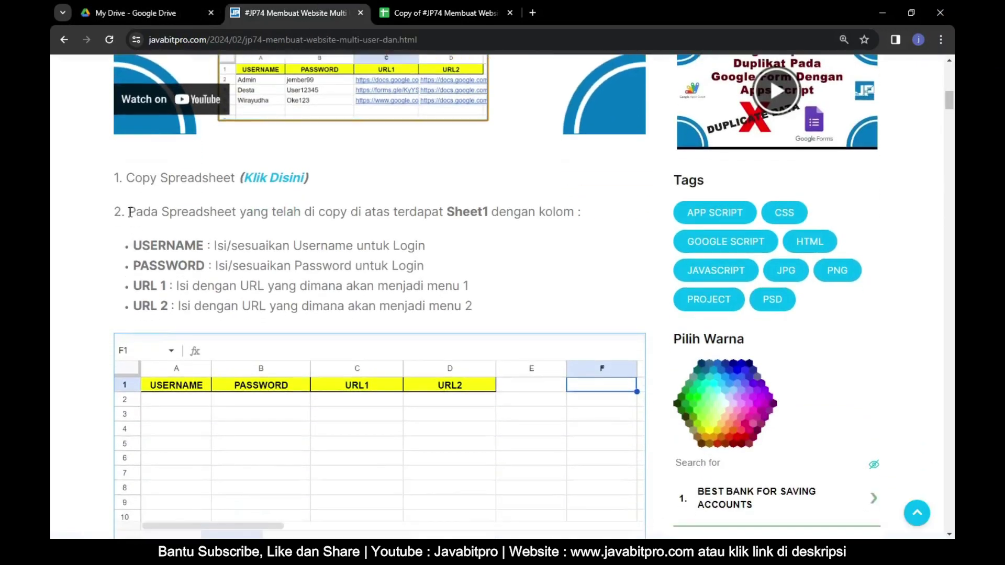
drag(130, 213, 269, 208)
drag(349, 212, 575, 215)
click(500, 213)
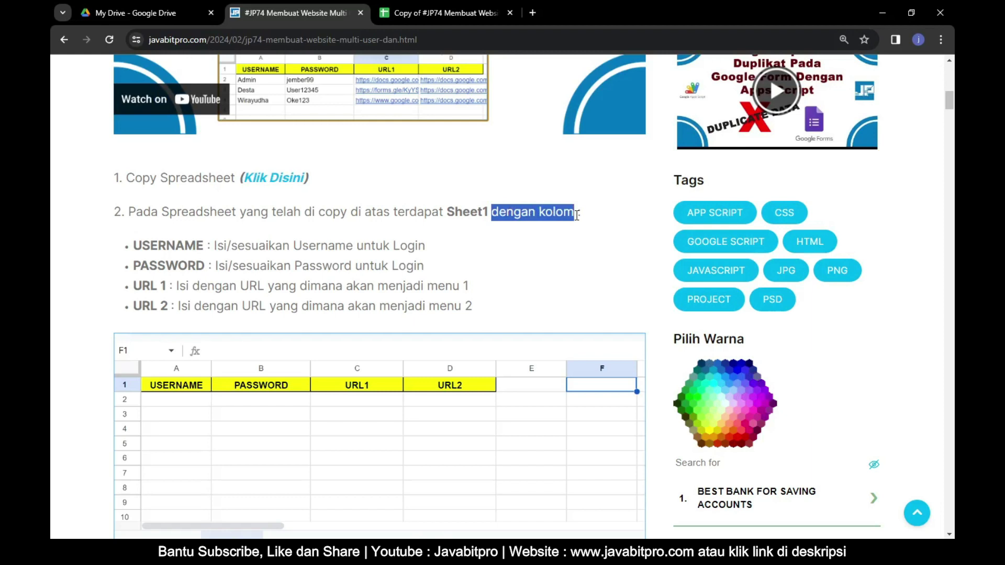
scroll(582, 222, down, 3)
drag(134, 120, 427, 124)
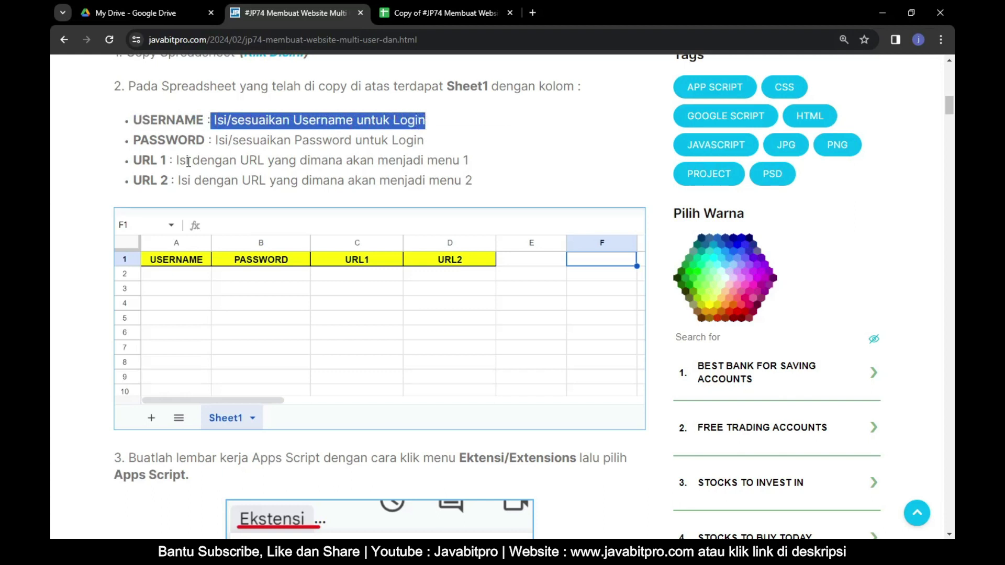
Match the PASSWORD and USERNAME descriptions to the sample login in cells A2 and B2
drag(136, 141, 430, 144)
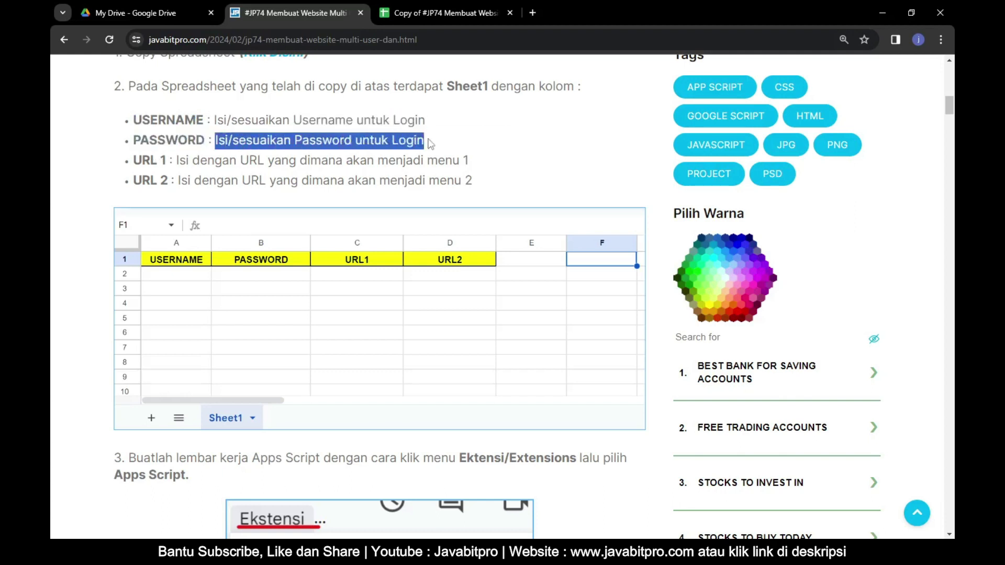
click(442, 143)
click(455, 12)
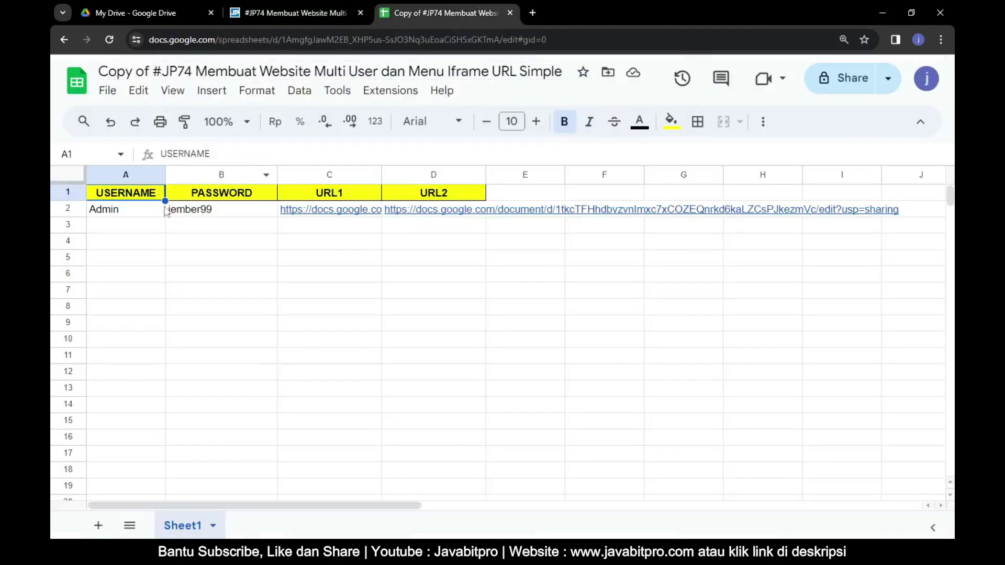
click(136, 212)
click(230, 215)
Match the URL 1 and URL 2 descriptions to the URL1 and URL2 column headers
click(301, 12)
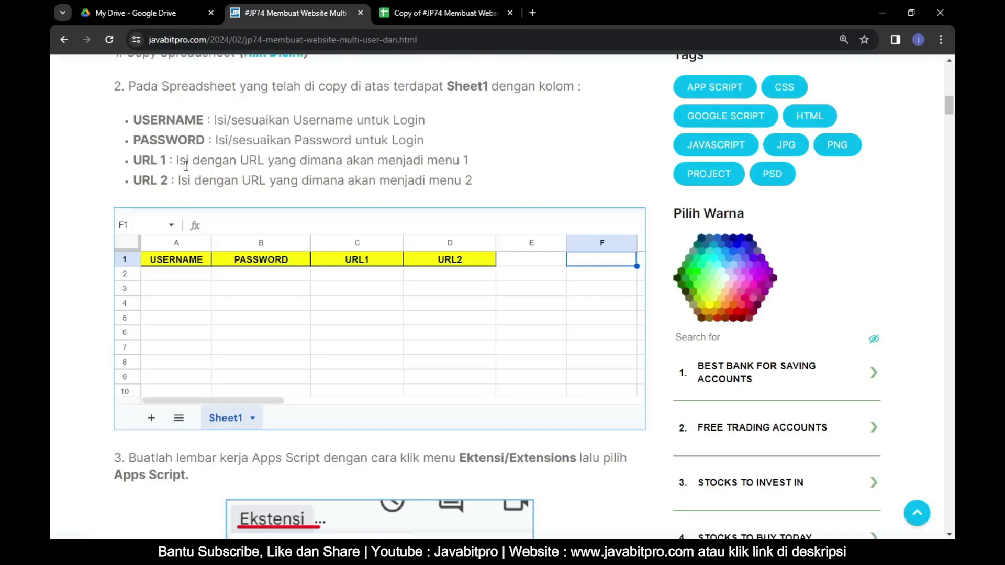
drag(138, 160, 473, 169)
key(ctrl+Tab)
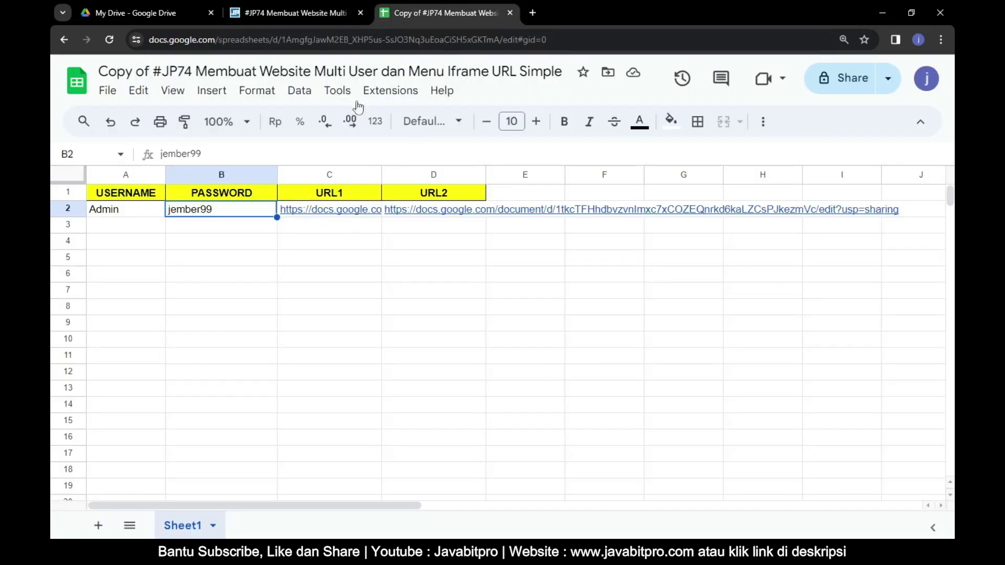
click(329, 195)
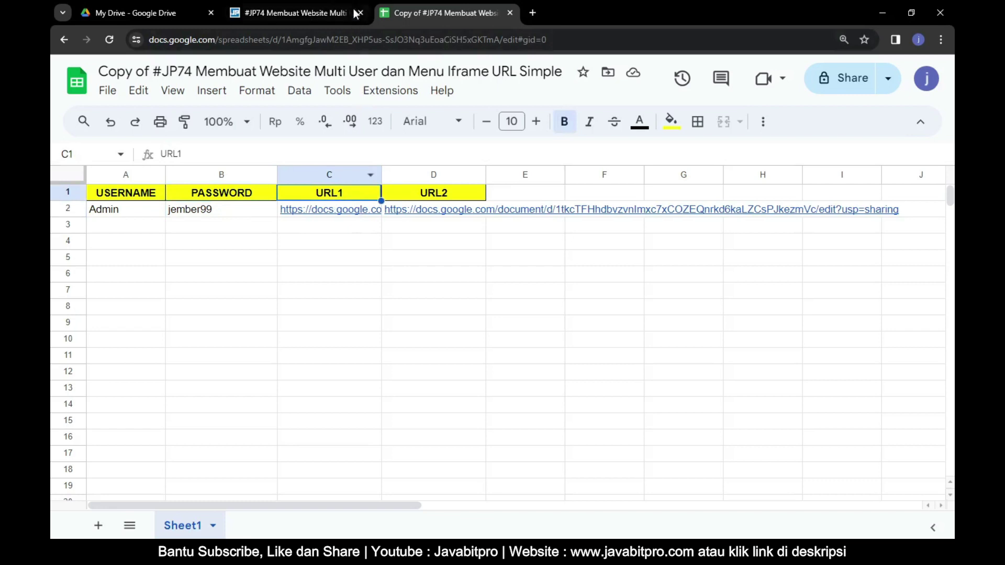
click(328, 11)
drag(134, 182, 476, 182)
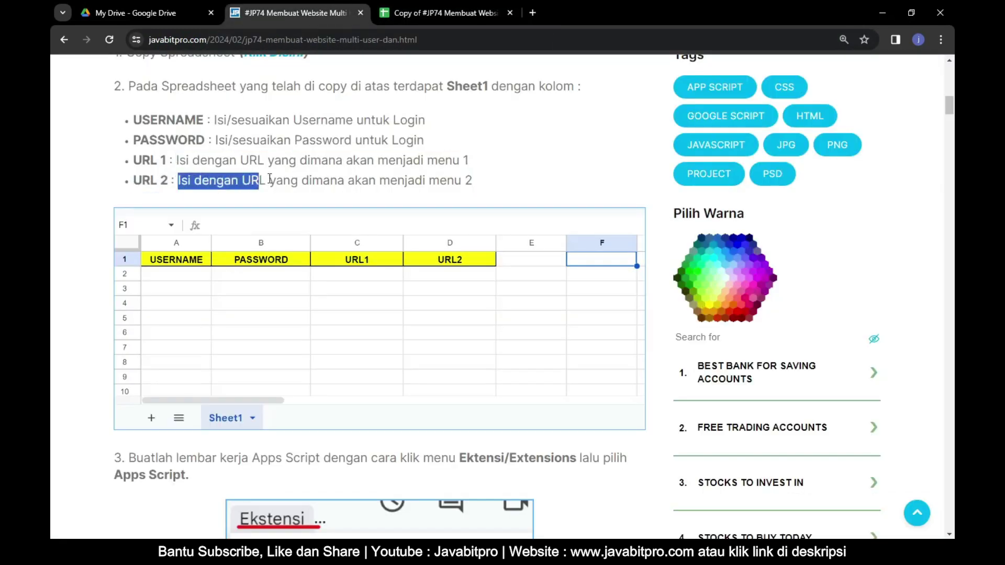
click(503, 181)
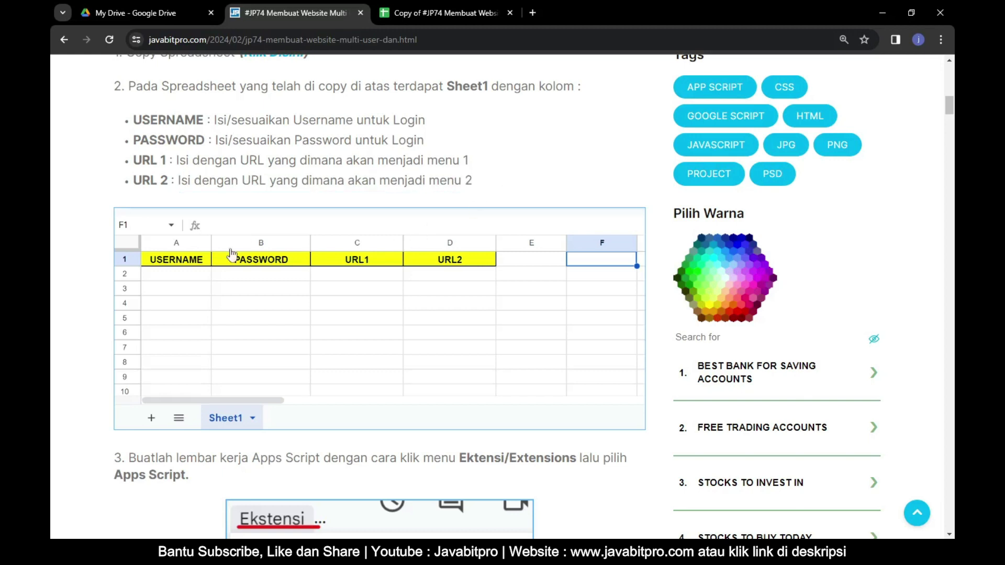
click(496, 8)
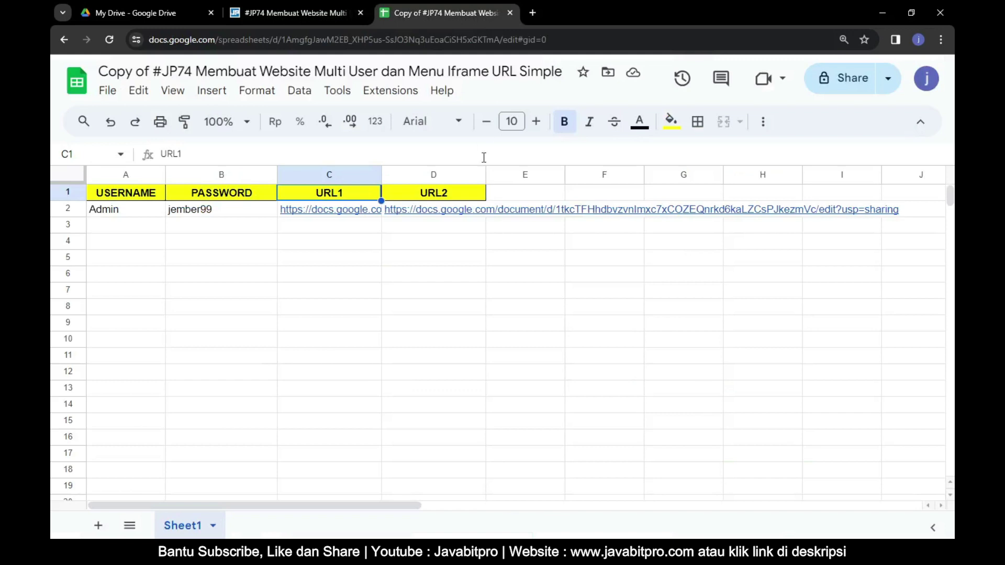
click(458, 197)
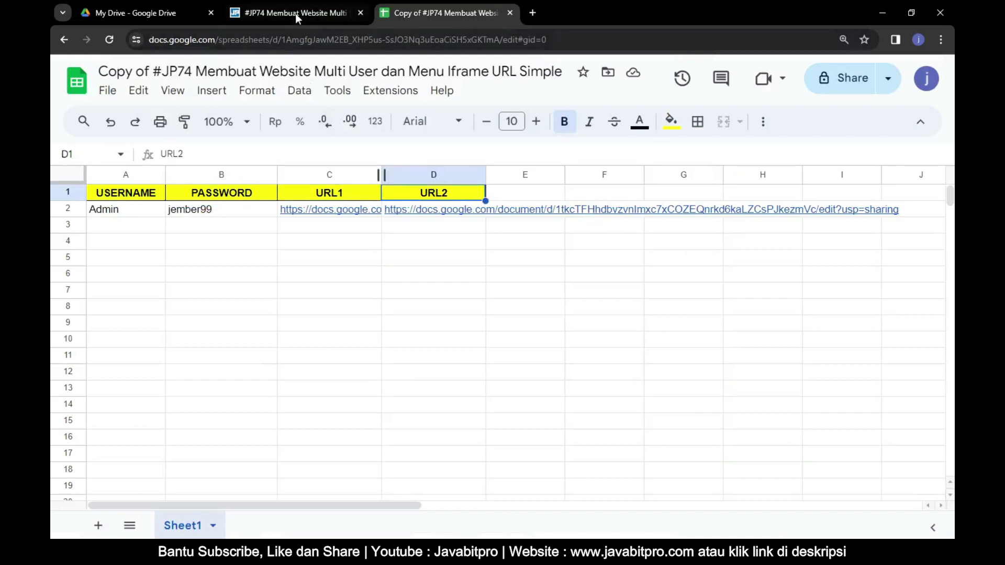
click(295, 12)
Read the article's step 3 instruction about opening Apps Script
scroll(230, 286, down, 2)
scroll(230, 287, down, 2)
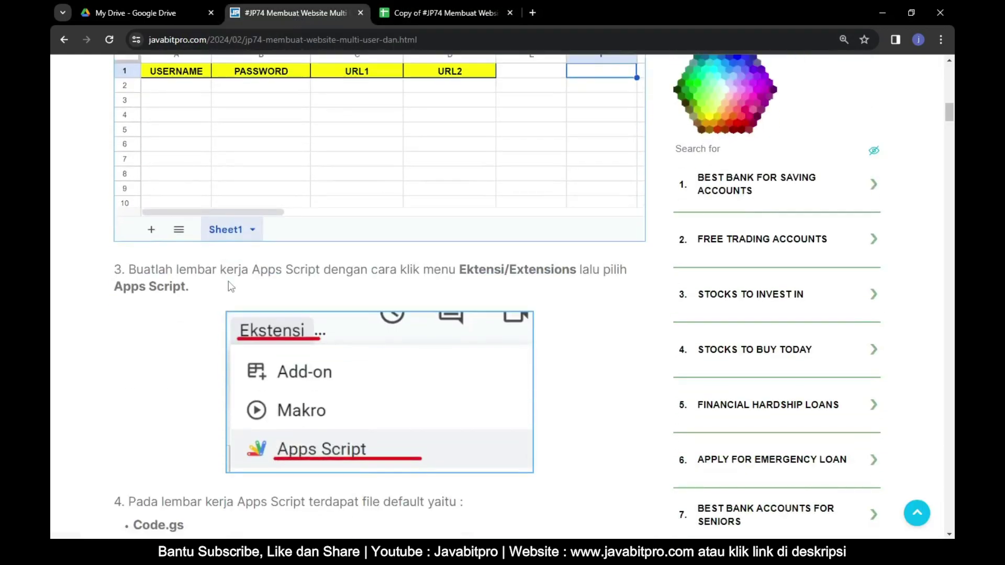
drag(141, 271, 579, 270)
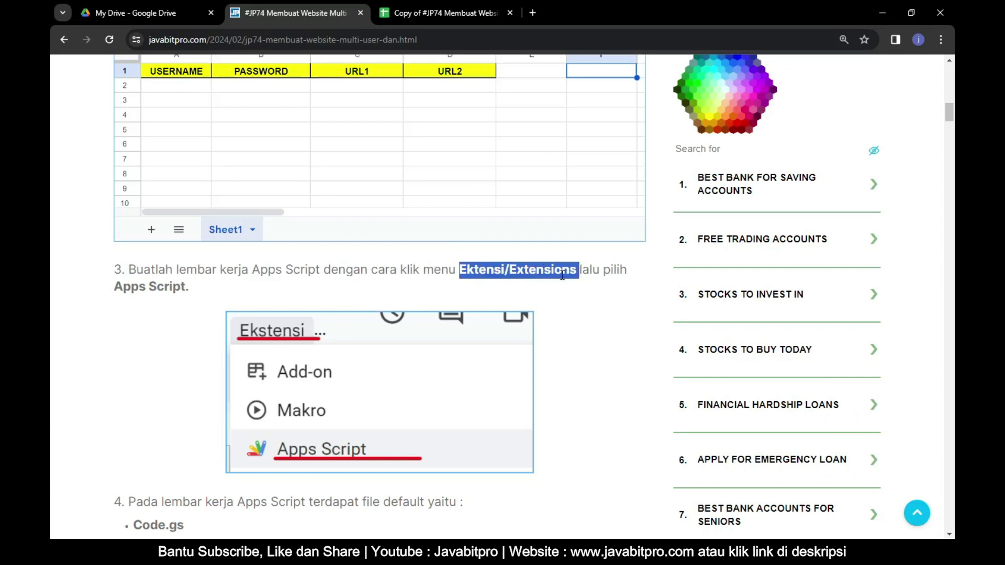
drag(580, 269, 617, 269)
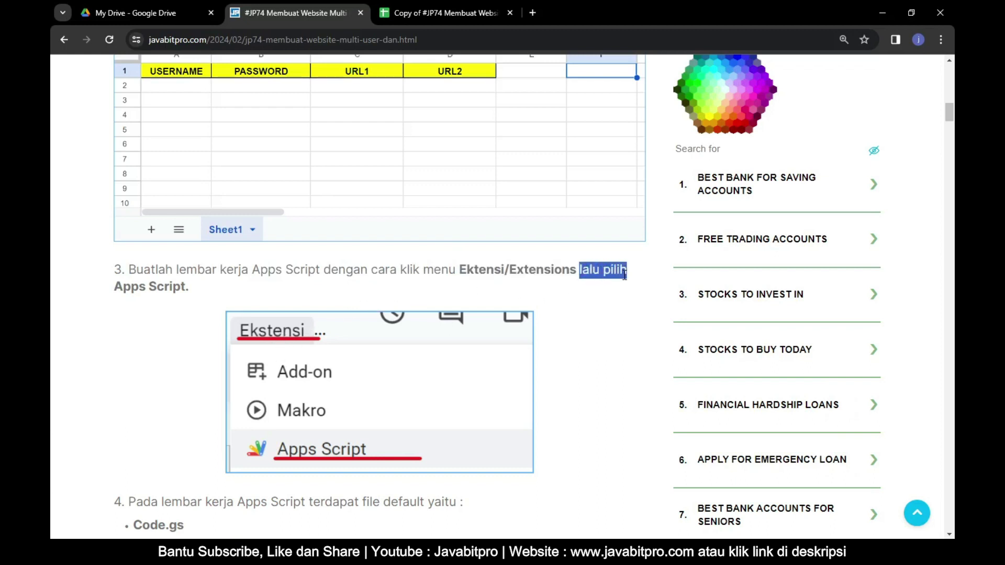
drag(118, 286, 189, 289)
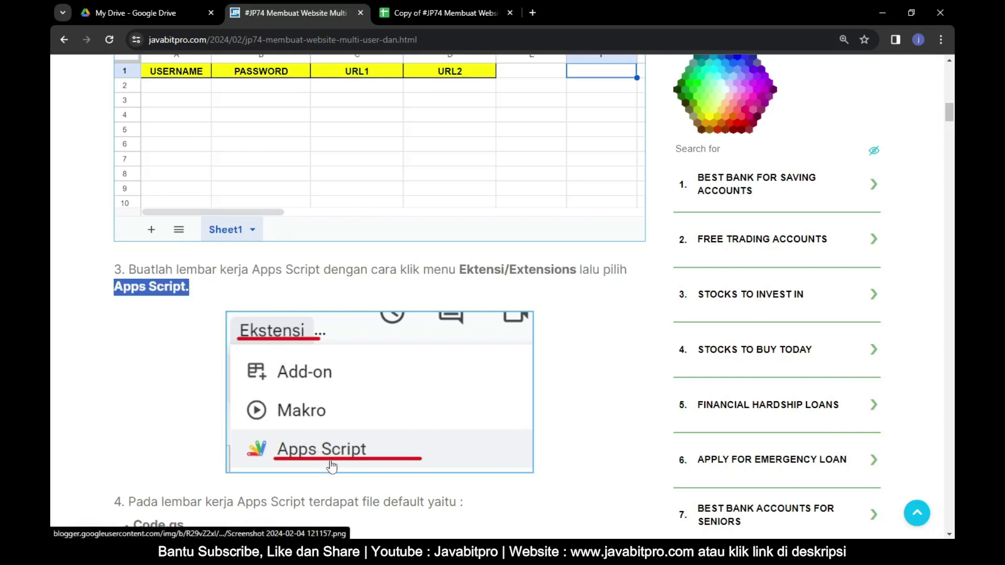
In the copied spreadsheet, choose Extensions > Apps Script
click(444, 15)
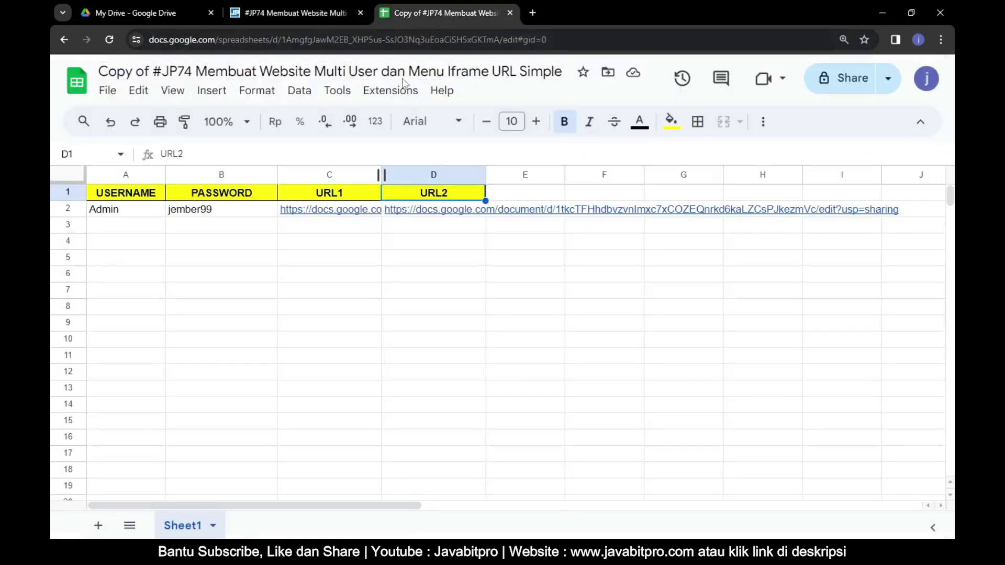
click(391, 90)
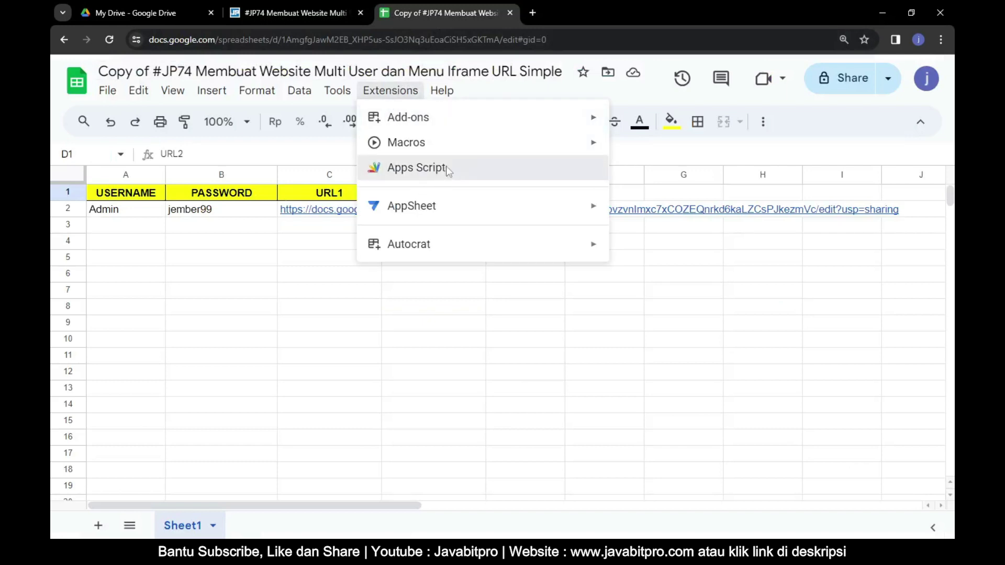
click(444, 168)
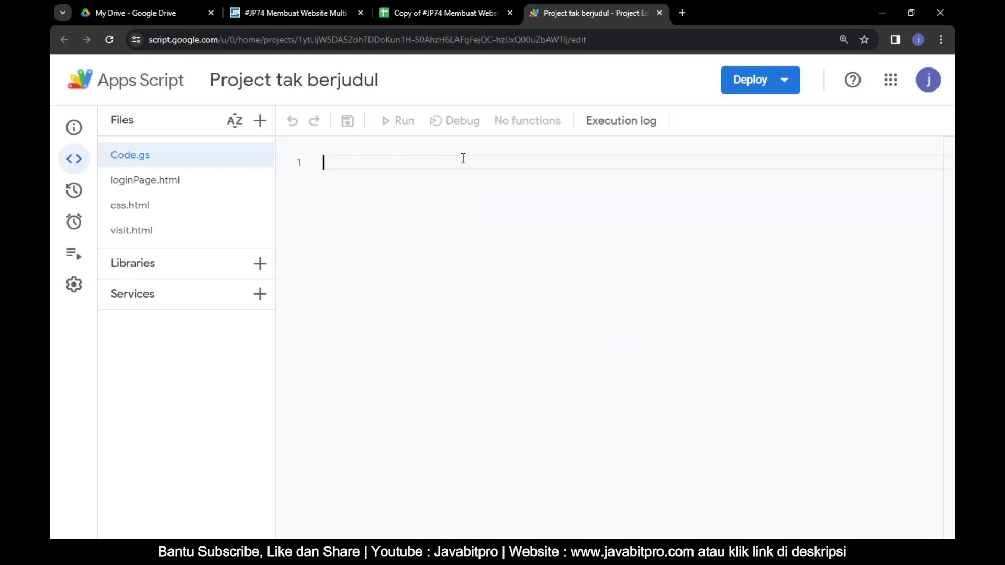
Review the tutorial's list of project files: Code.gs, loginPage.html and css.html
click(330, 13)
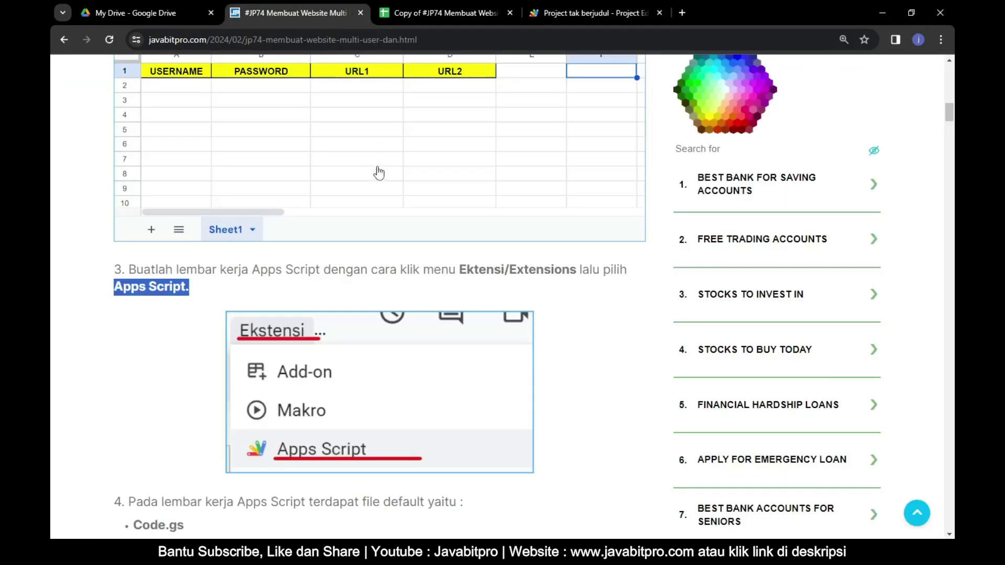
scroll(382, 172, down, 2)
scroll(382, 180, down, 2)
scroll(381, 174, down, 1)
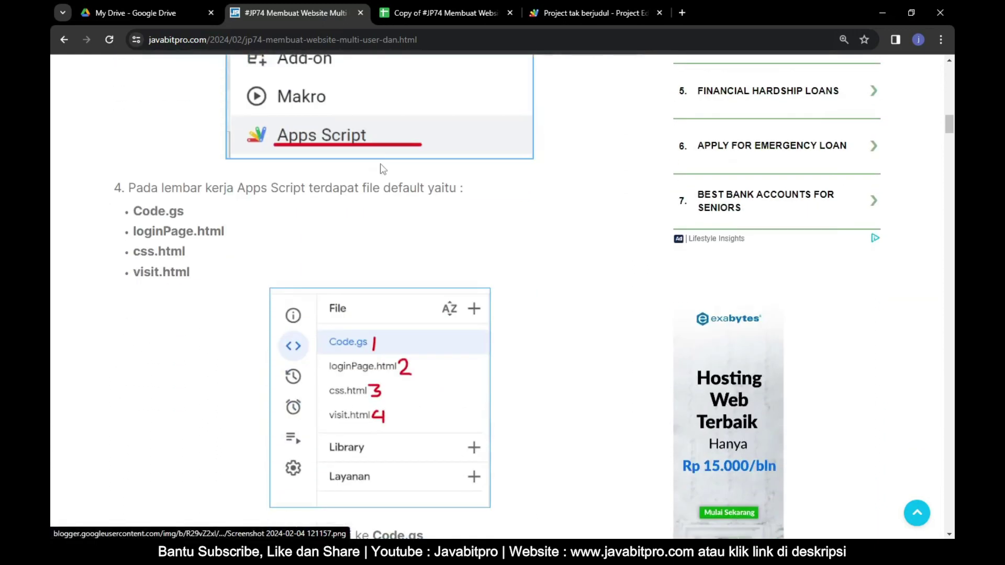
drag(131, 192, 460, 190)
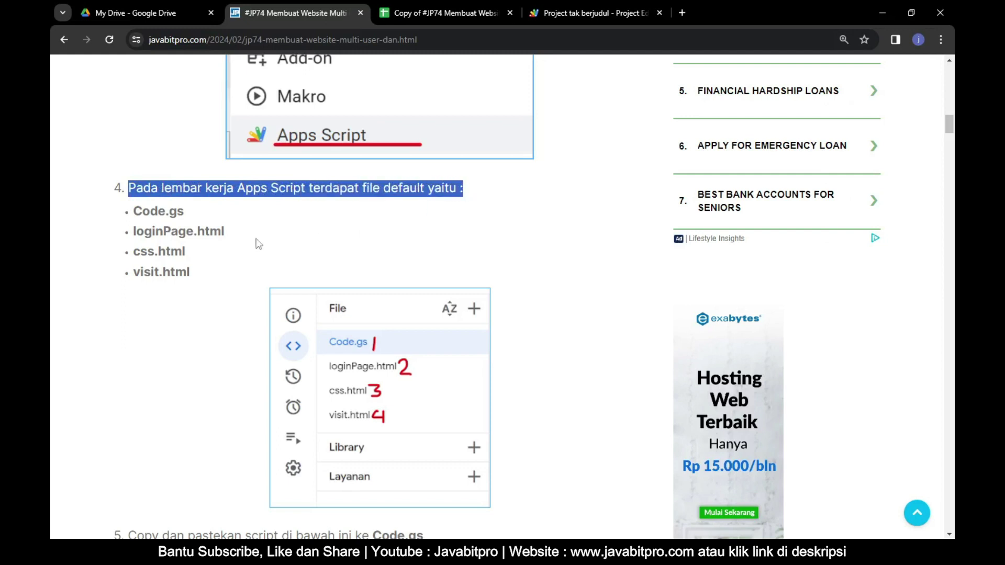
drag(134, 211, 209, 213)
drag(135, 232, 224, 232)
mouse_move(134, 253)
mouse_down()
mouse_move(186, 254)
mouse_move(196, 278)
mouse_up()
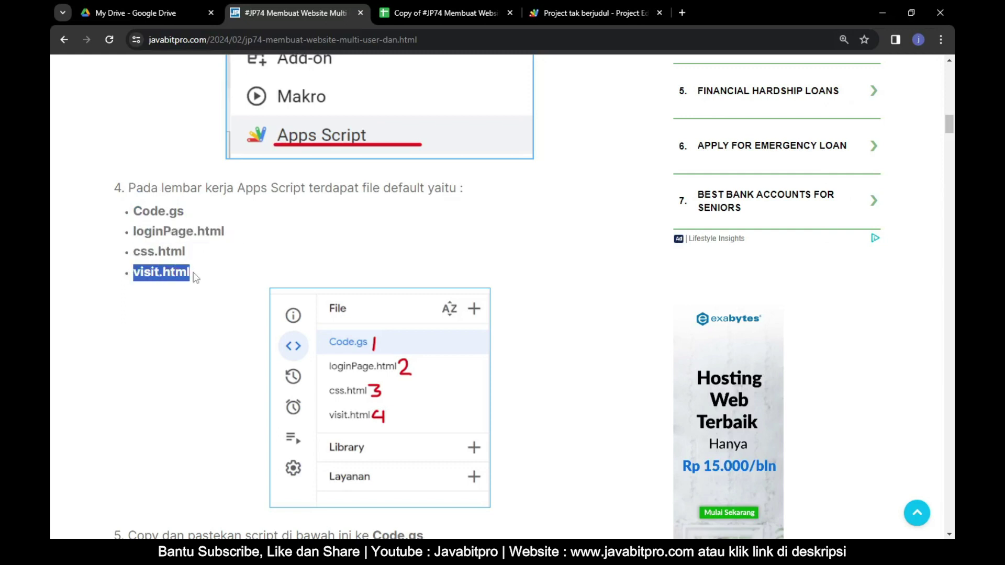
click(226, 274)
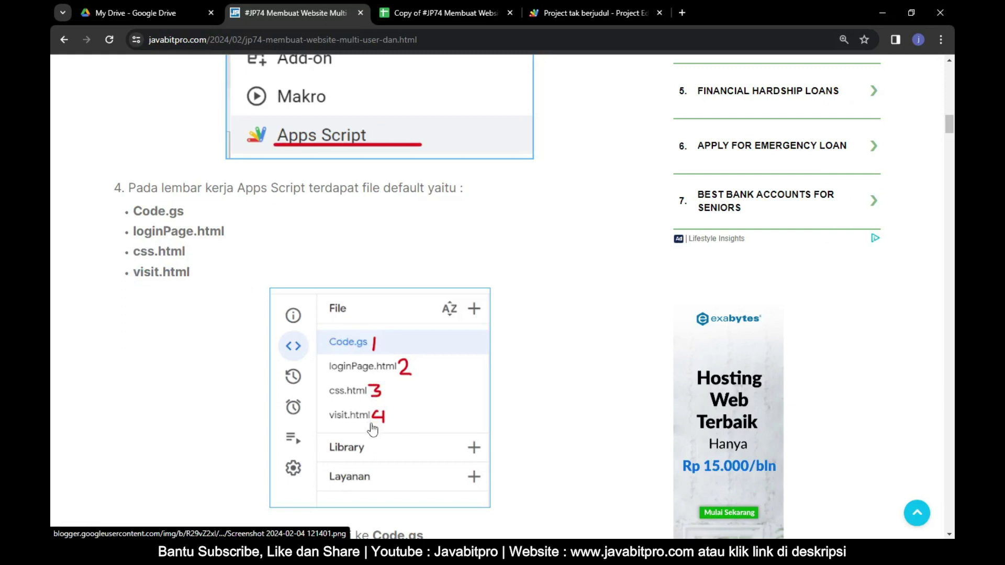
Check loginPage.html, css.html, visit.html and Code.gs in the Apps Script editor
click(592, 12)
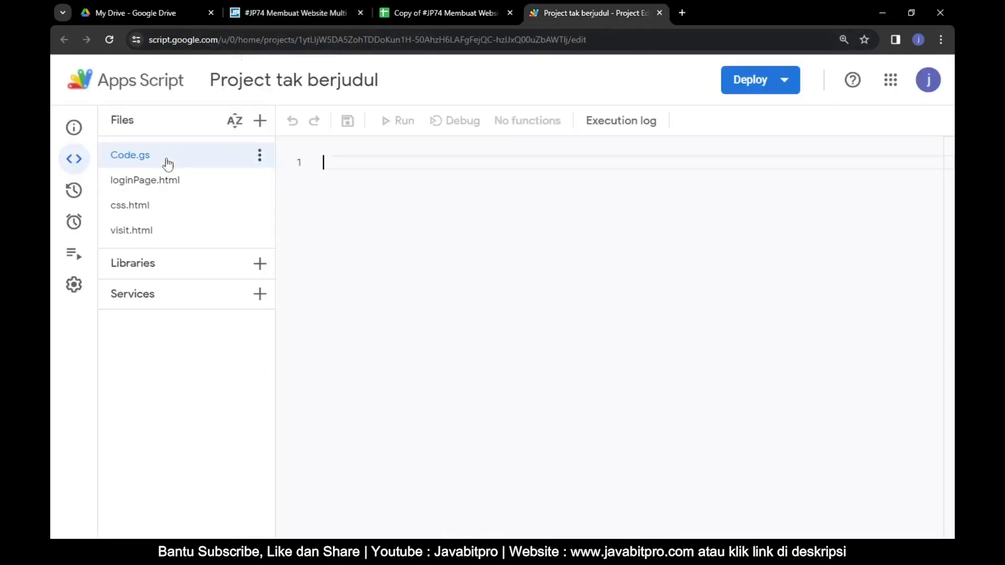
click(160, 183)
click(152, 205)
click(150, 233)
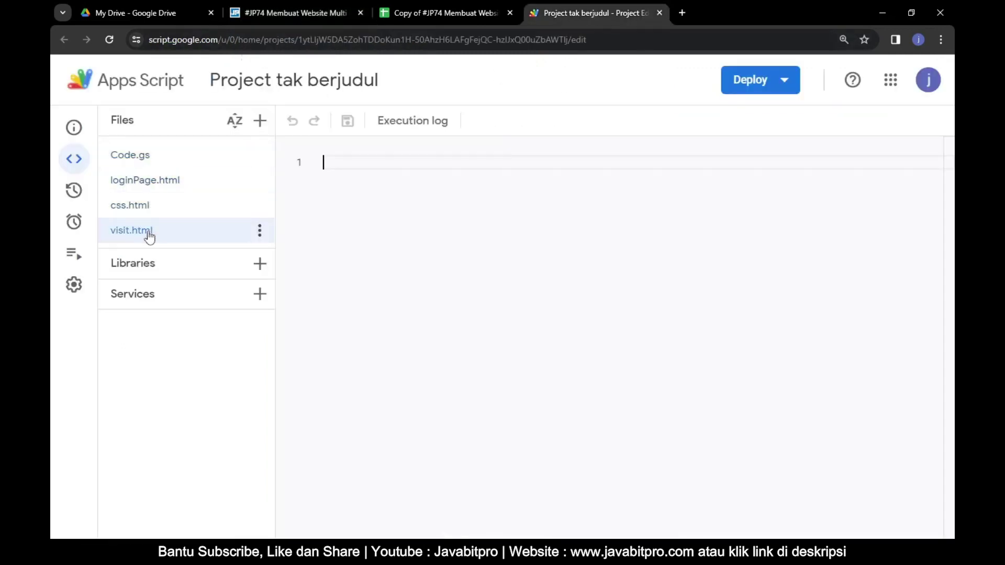
click(178, 156)
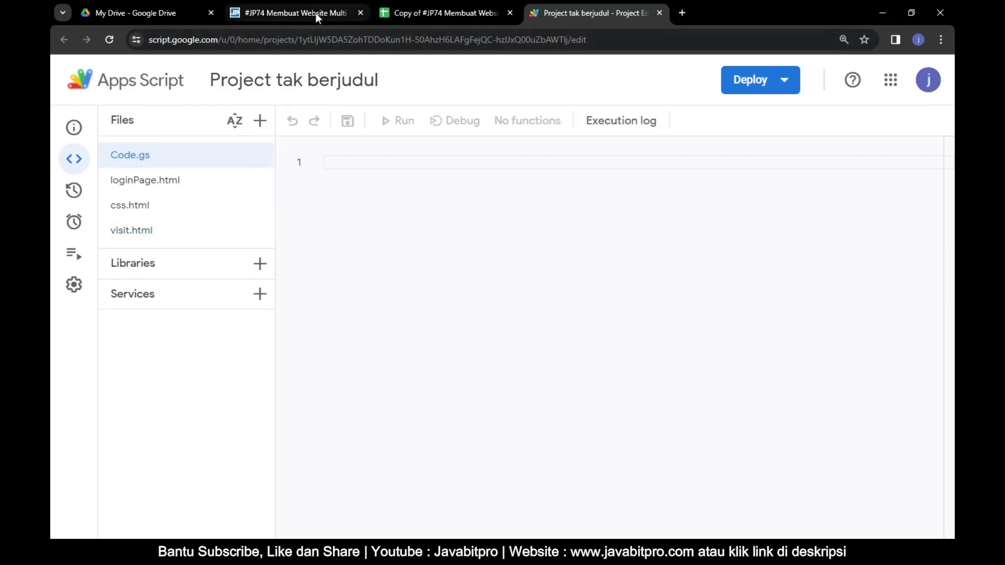
click(315, 12)
scroll(402, 278, down, 1)
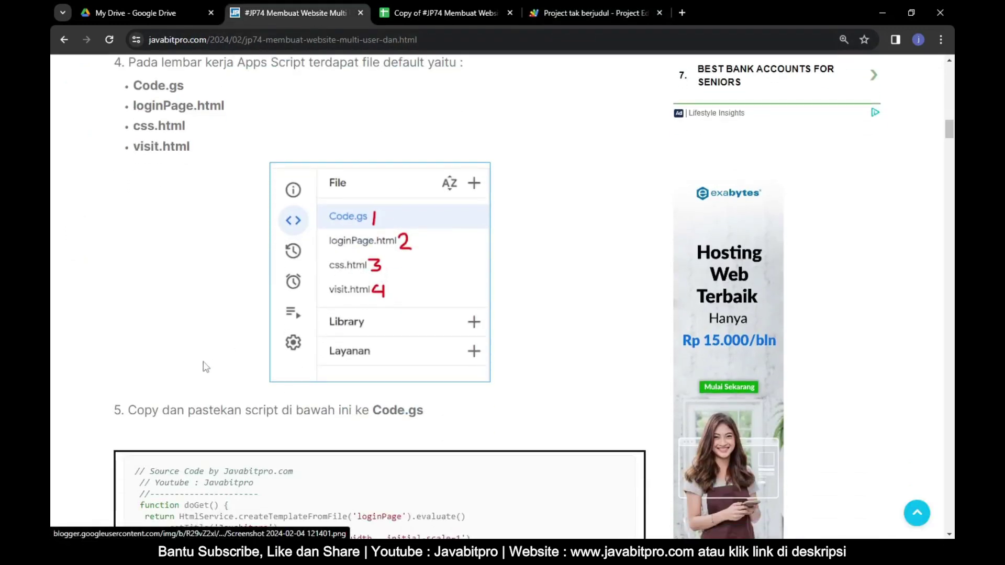
Copy the step 5 Code.gs script from the tutorial article
drag(128, 409, 423, 413)
mouse_move(133, 472)
mouse_down()
mouse_move(462, 516)
mouse_move(159, 132)
mouse_up()
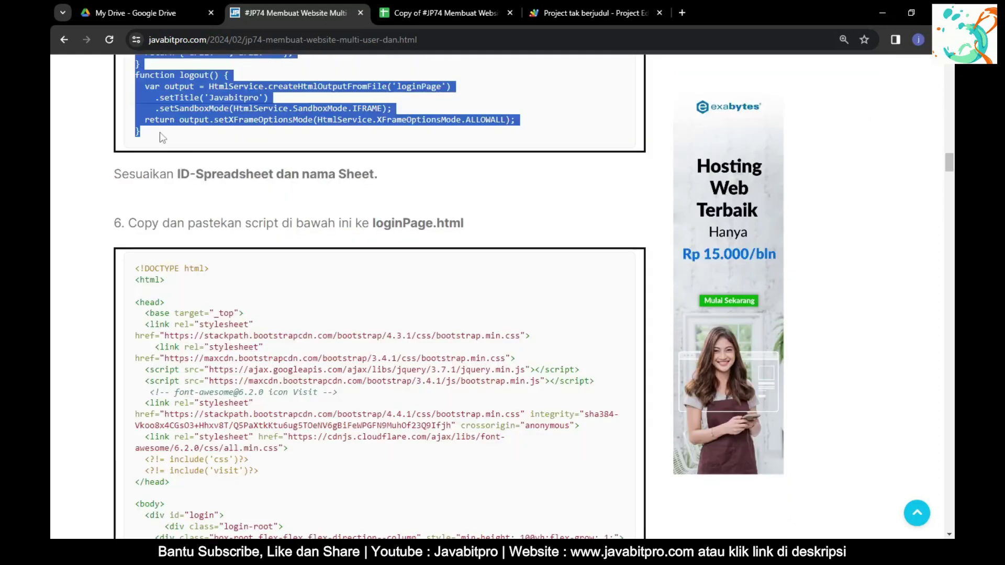
right_click(196, 110)
click(209, 118)
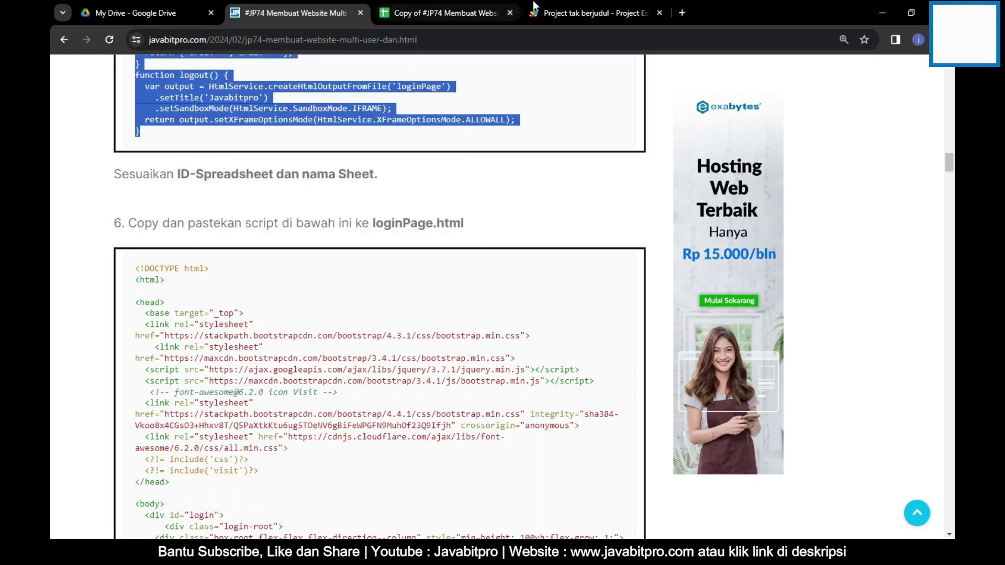
Paste the script into the empty Code.gs, with the editor zoomed to 250%
click(533, 5)
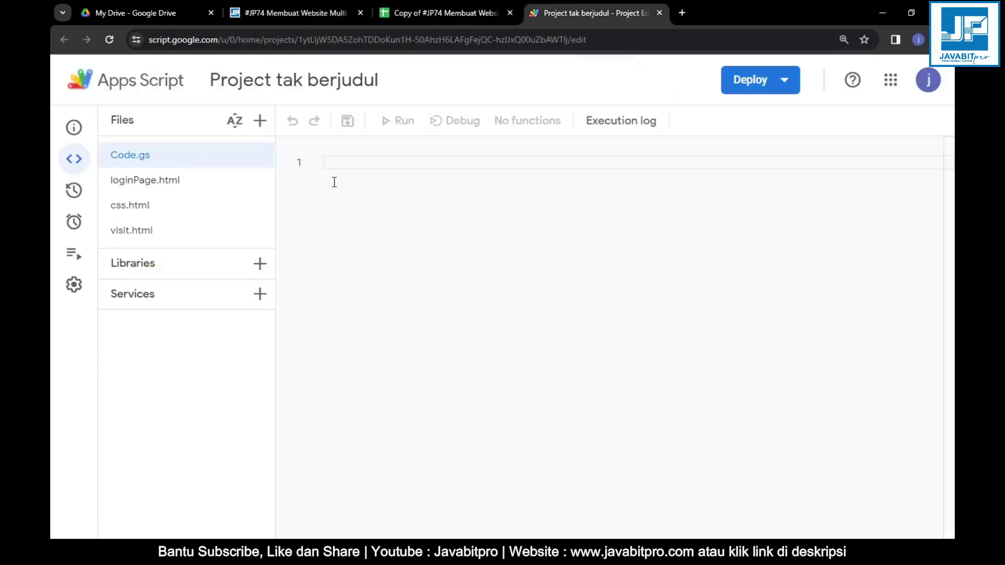
key(ctrl+plus)
key(ctrl+plus)
key(ctrl+plus)
key(ctrl+plus)
key(ctrl+plus)
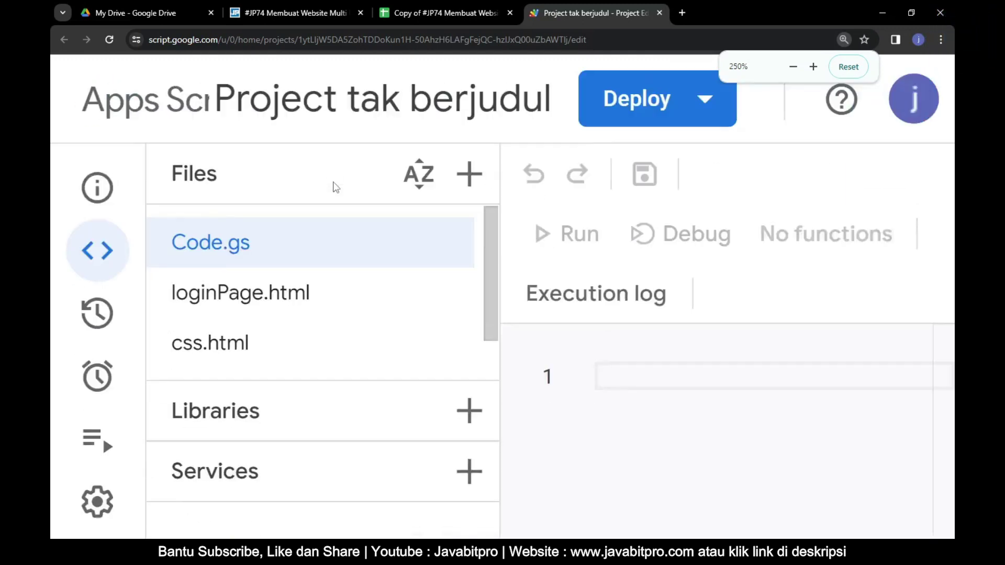
right_click(668, 373)
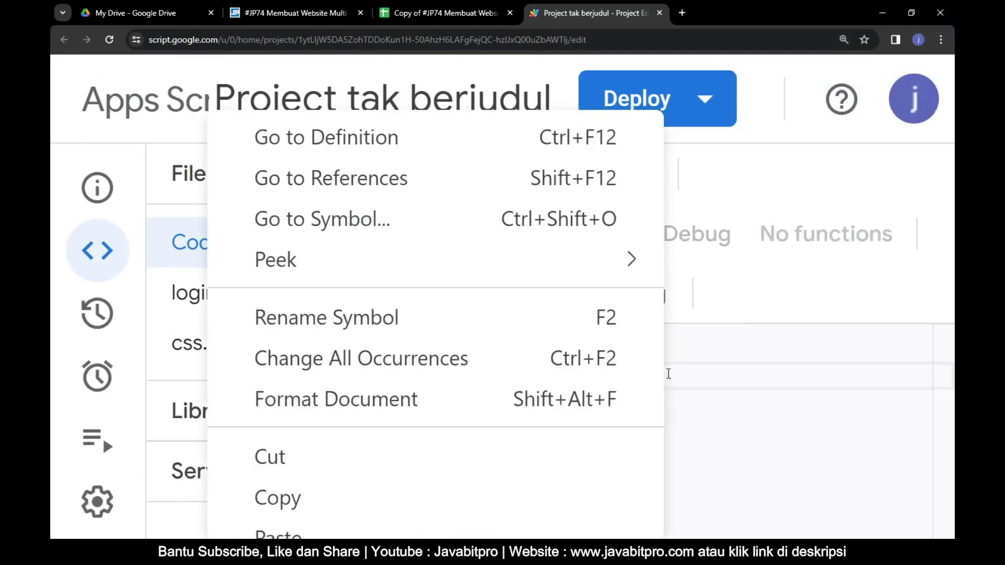
scroll(471, 418, down, 1)
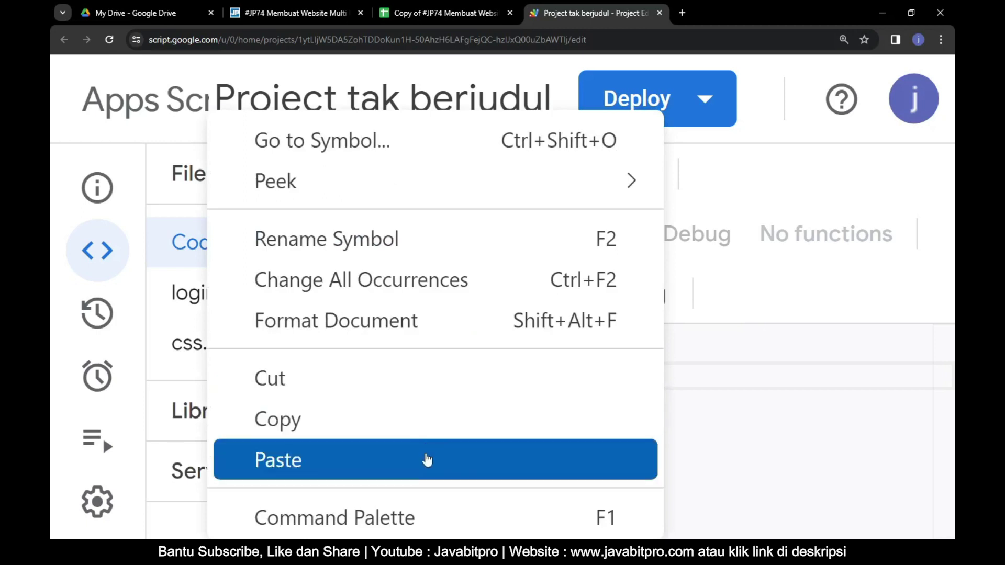
click(427, 459)
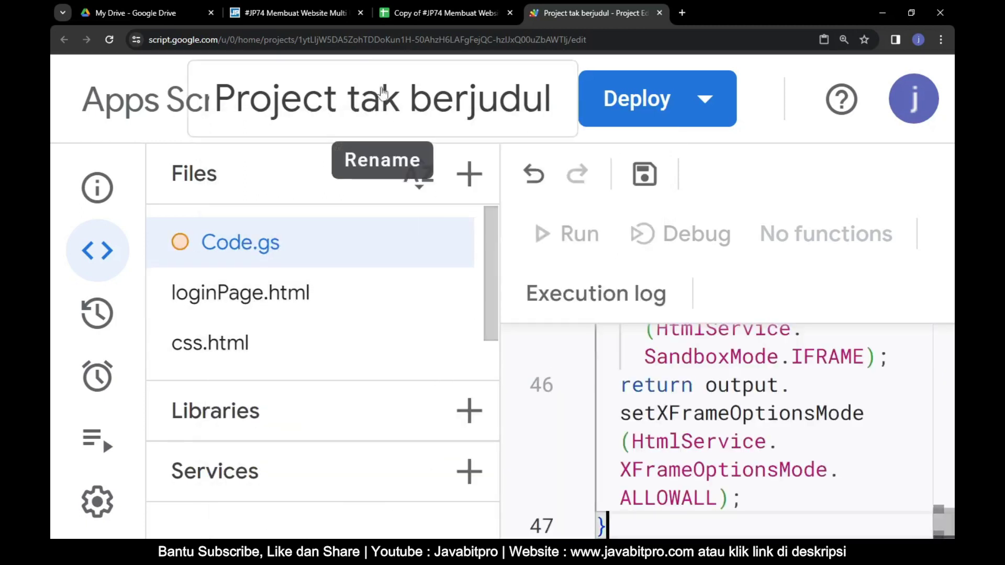
Read the tutorial's note about adjusting the spreadsheet ID and sheet name
click(306, 9)
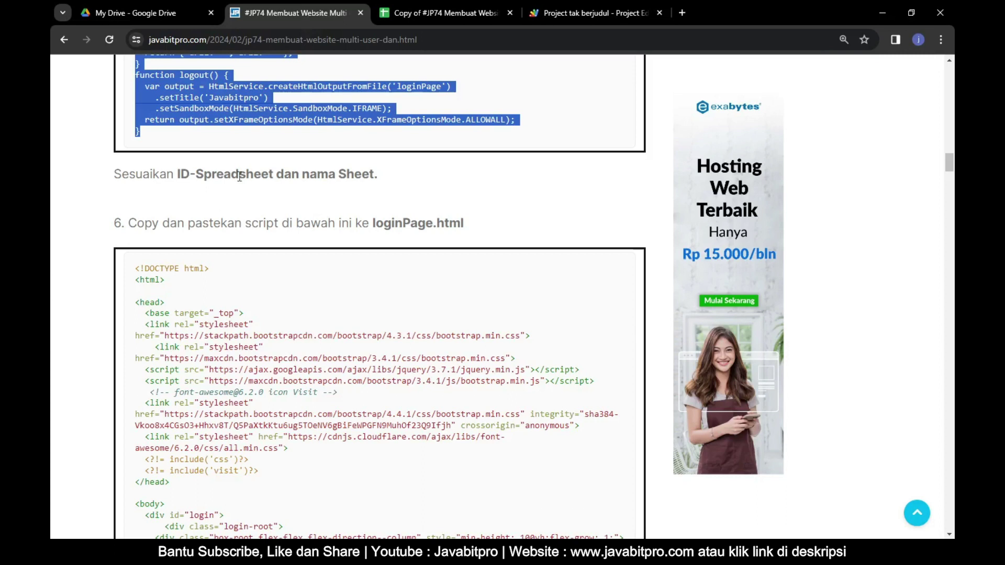
drag(115, 174, 381, 173)
click(141, 178)
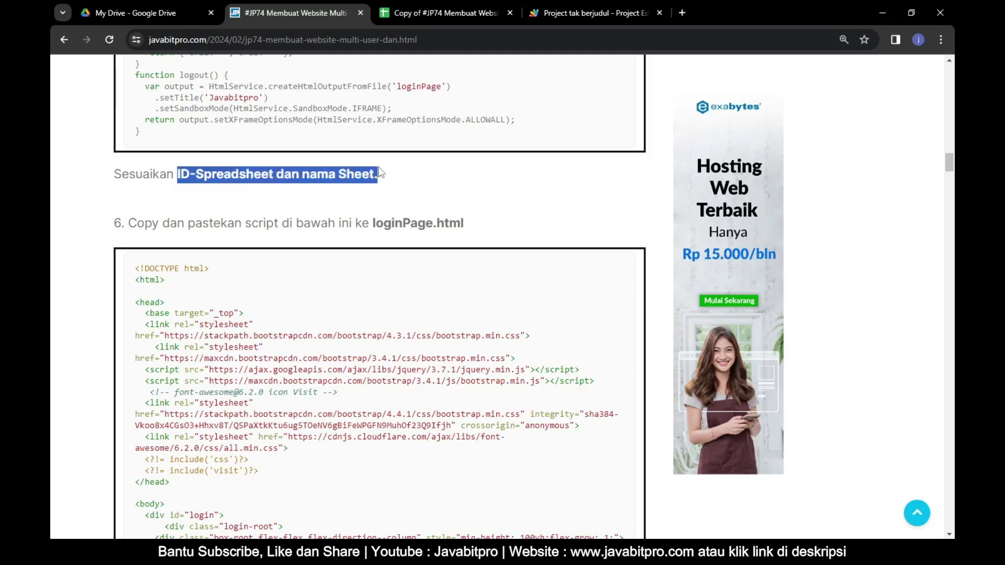
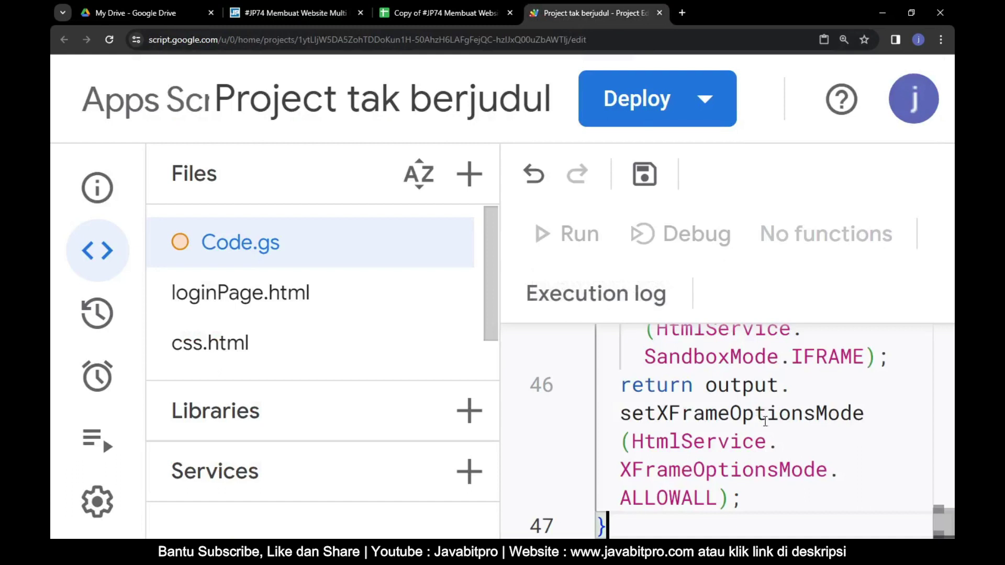
Scroll Code.gs up to line 18 and select the 'ID_SPREADSHEET' placeholder in openById
scroll(765, 421, up, 10)
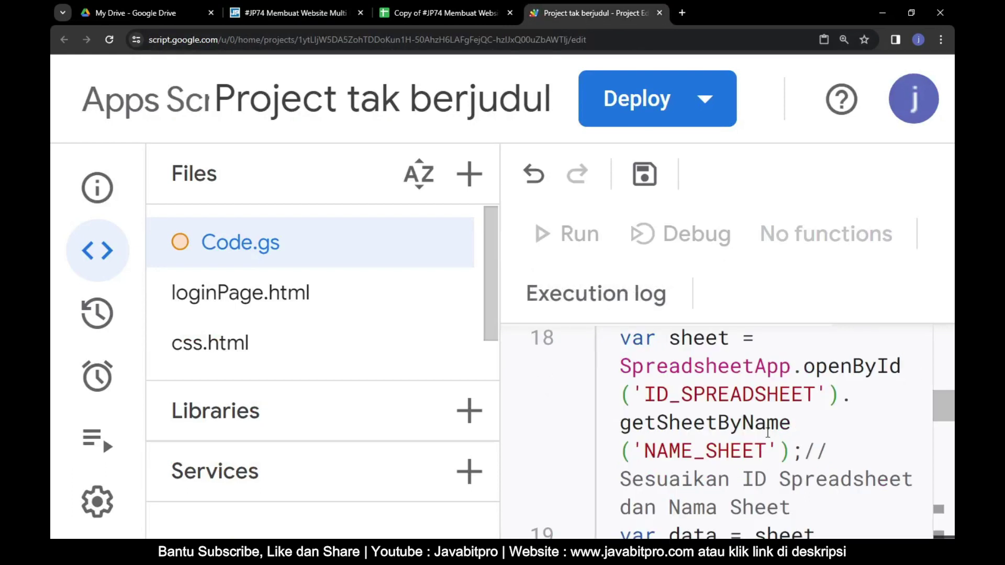
mouse_move(515, 338)
mouse_move(619, 479)
mouse_down()
mouse_move(777, 479)
mouse_move(792, 505)
mouse_up()
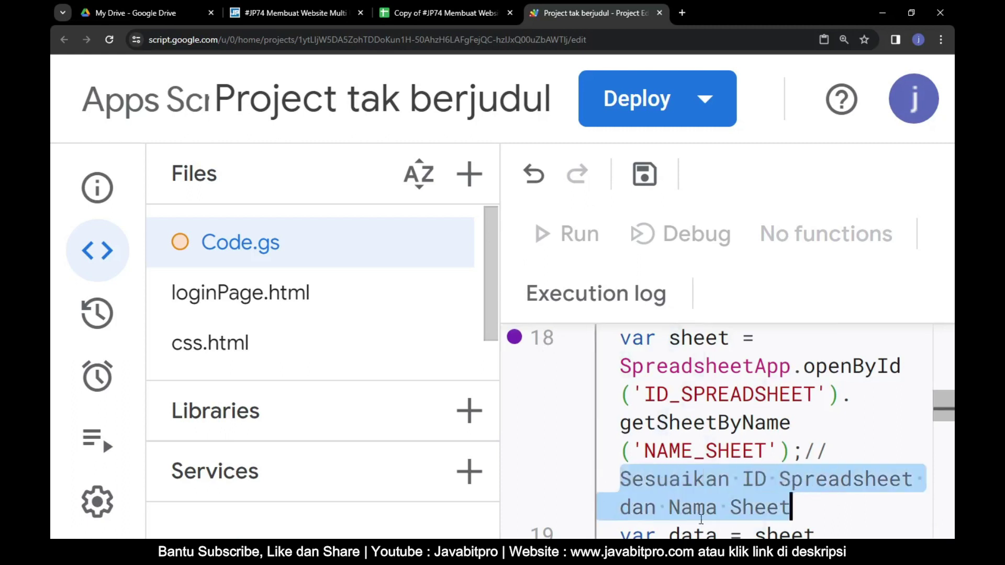
drag(645, 394, 816, 397)
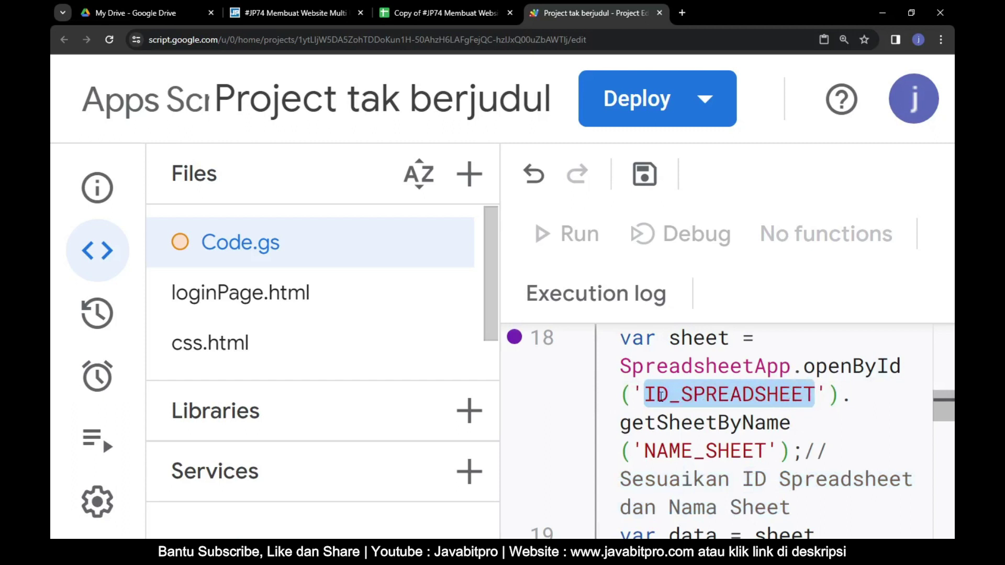
Replace 'ID_SPREADSHEET' on line 18 with the users spreadsheet's ID from its URL
click(444, 10)
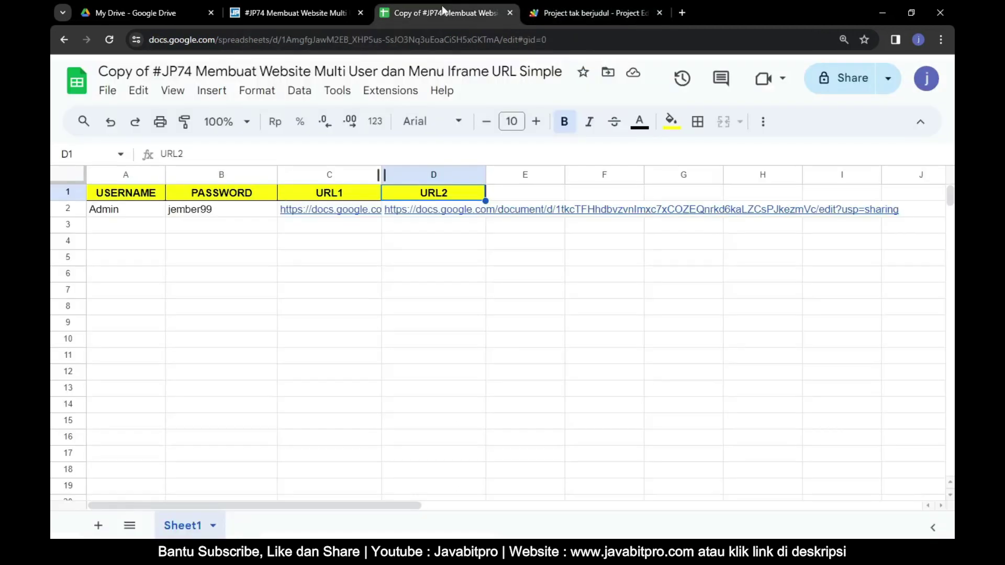
click(280, 40)
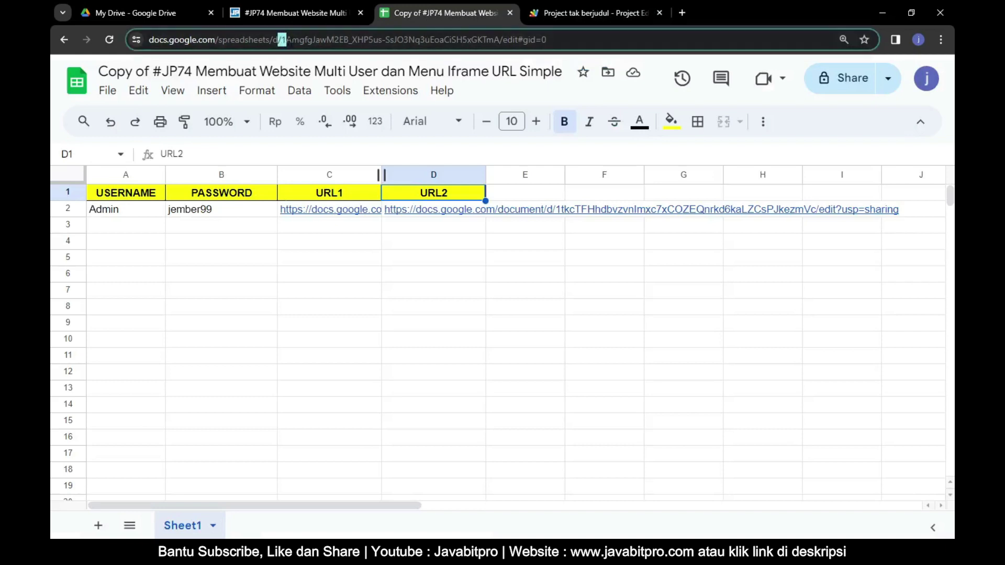
drag(310, 39, 515, 39)
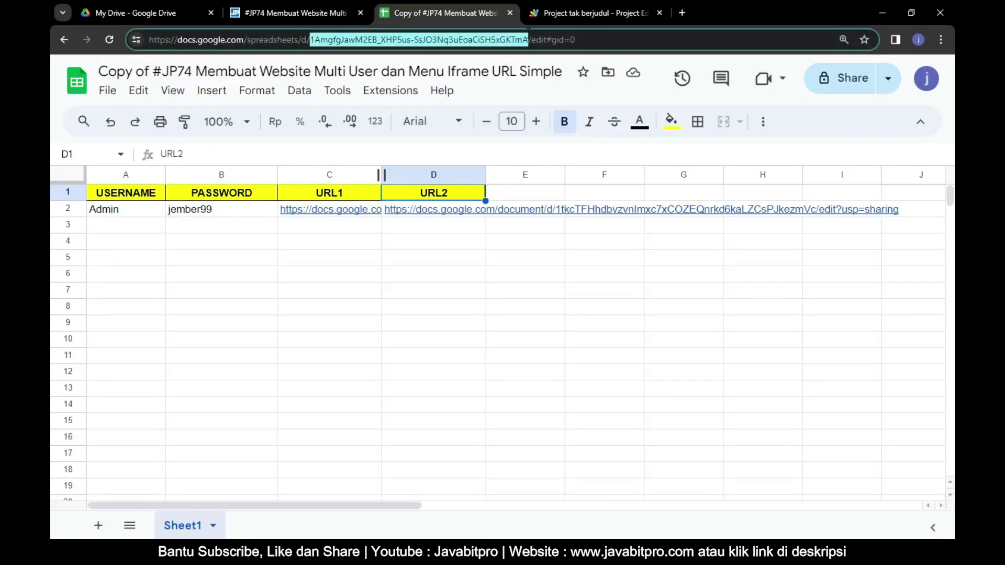
right_click(515, 39)
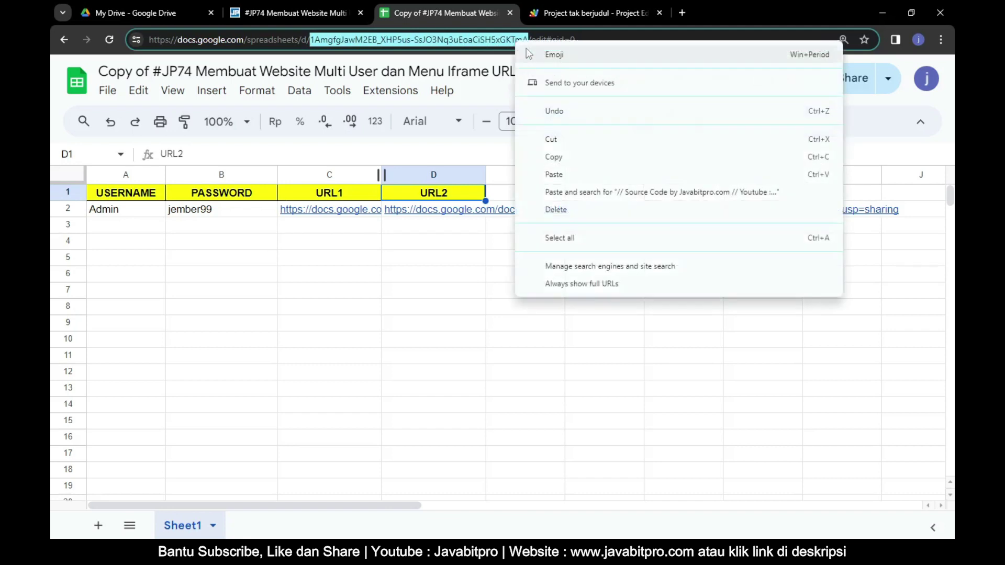
click(566, 157)
click(598, 10)
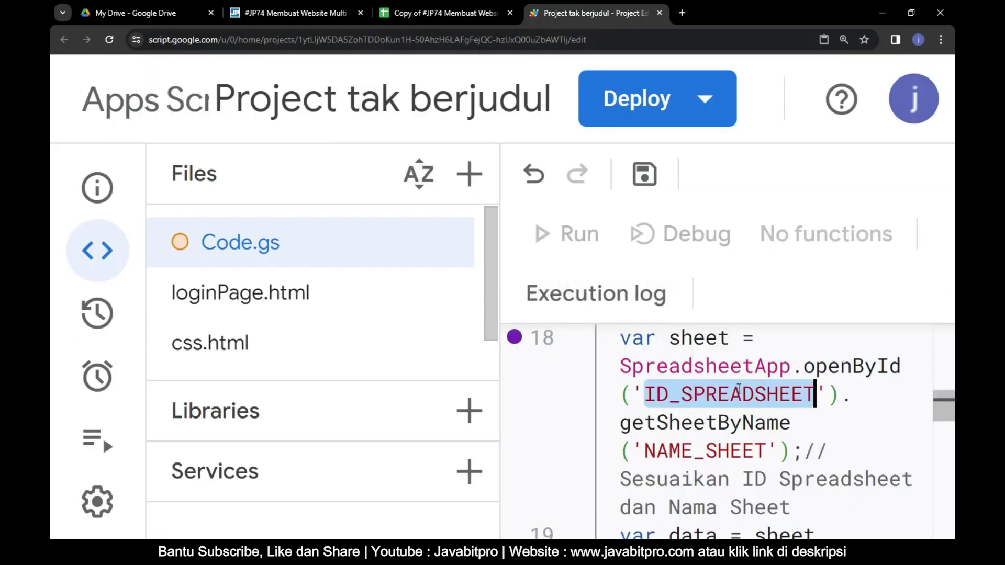
key(BackSpace)
right_click(647, 391)
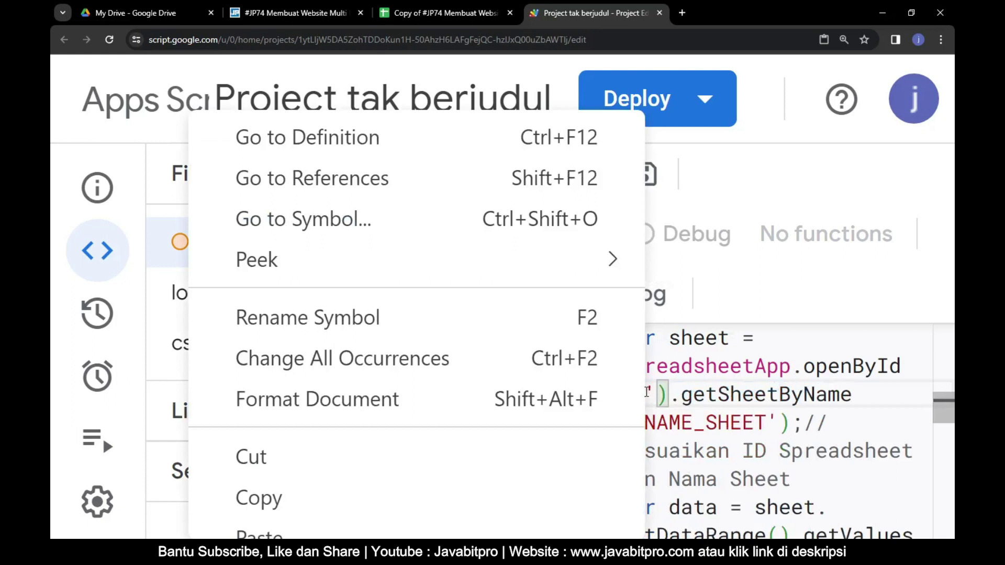
scroll(319, 487, down, 2)
click(314, 466)
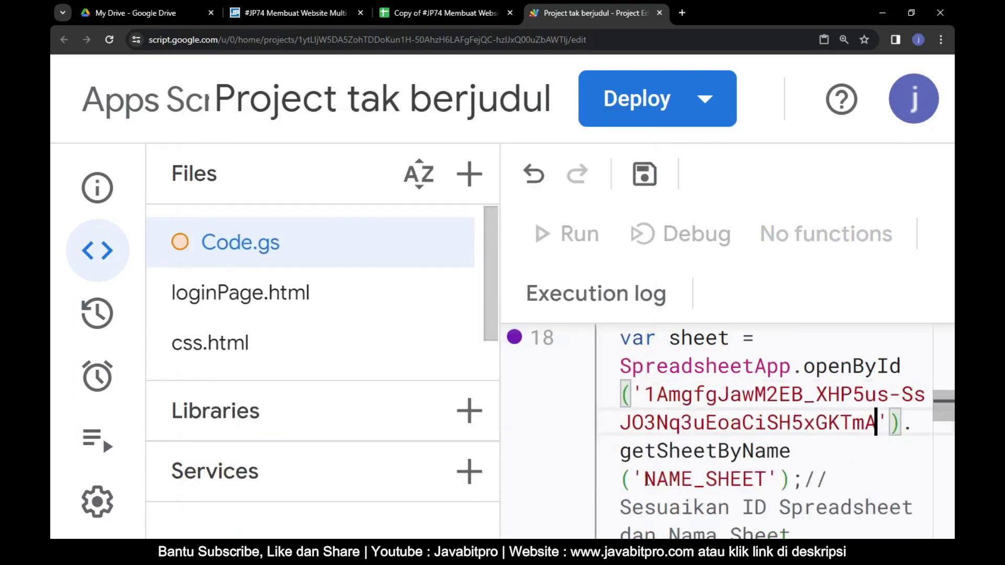
Replace 'NAME_SHEET' on line 18 with the sheet name 'Sheet1'
drag(645, 479, 767, 479)
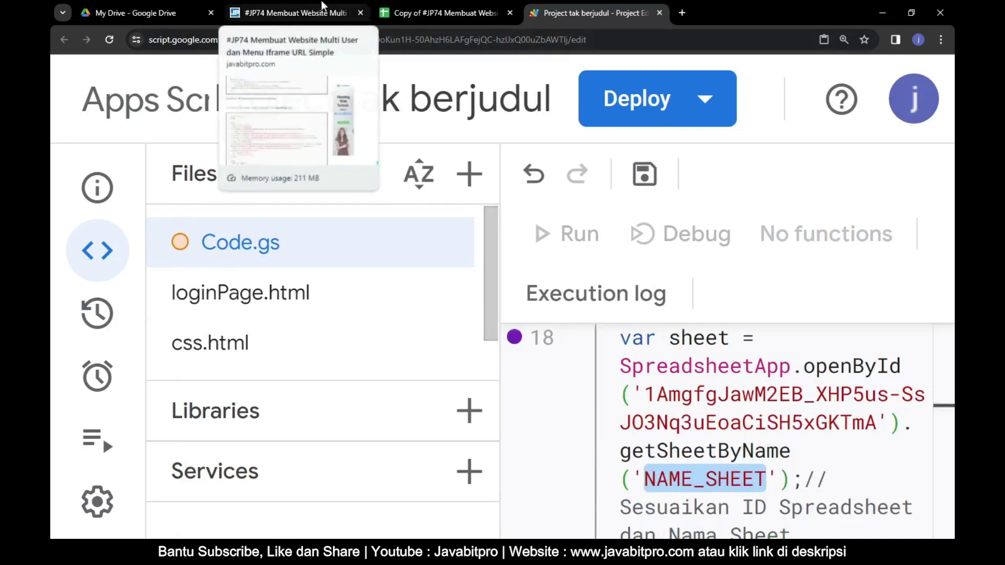
click(421, 13)
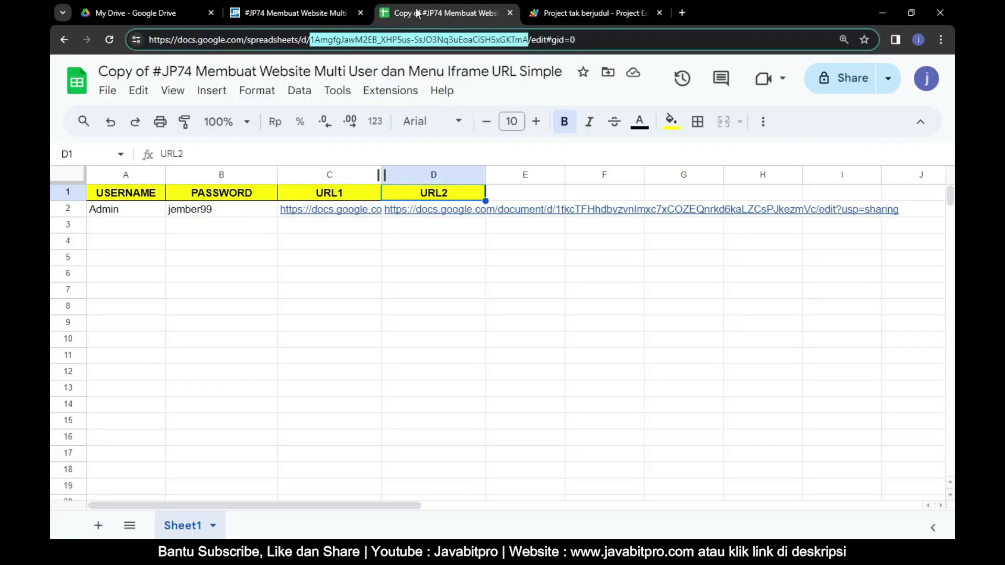
double_click(182, 526)
right_click(181, 523)
click(217, 309)
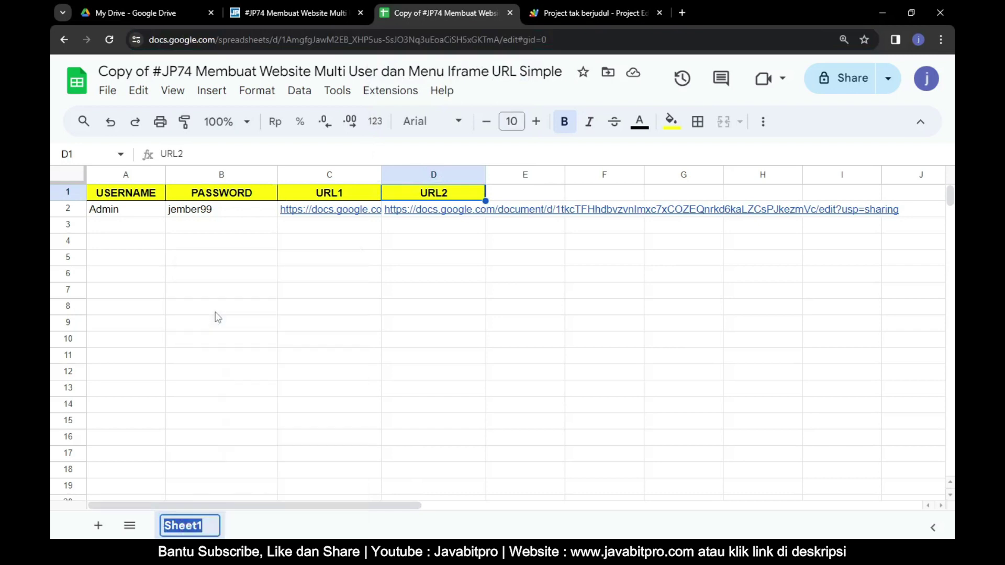
click(590, 12)
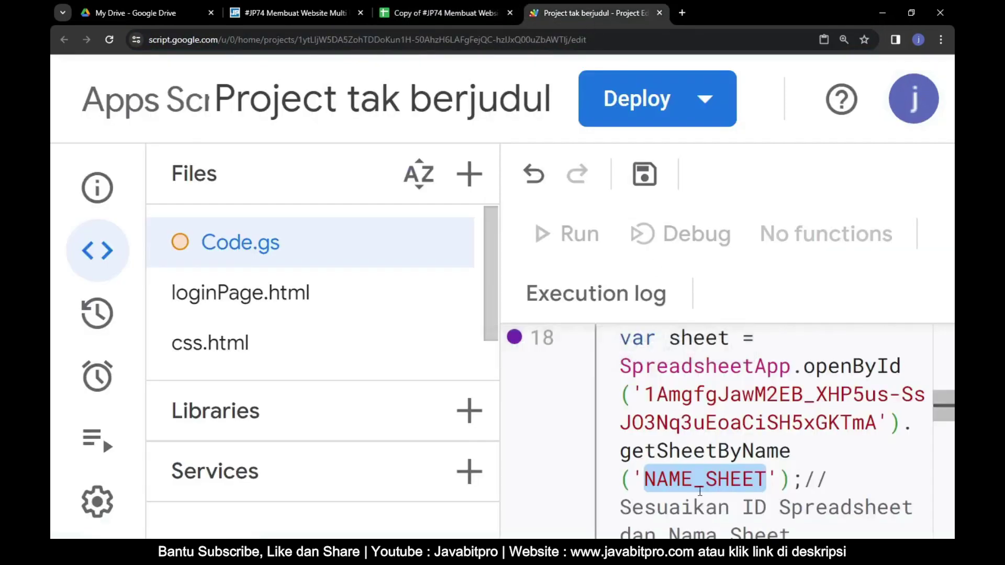
key(BackSpace)
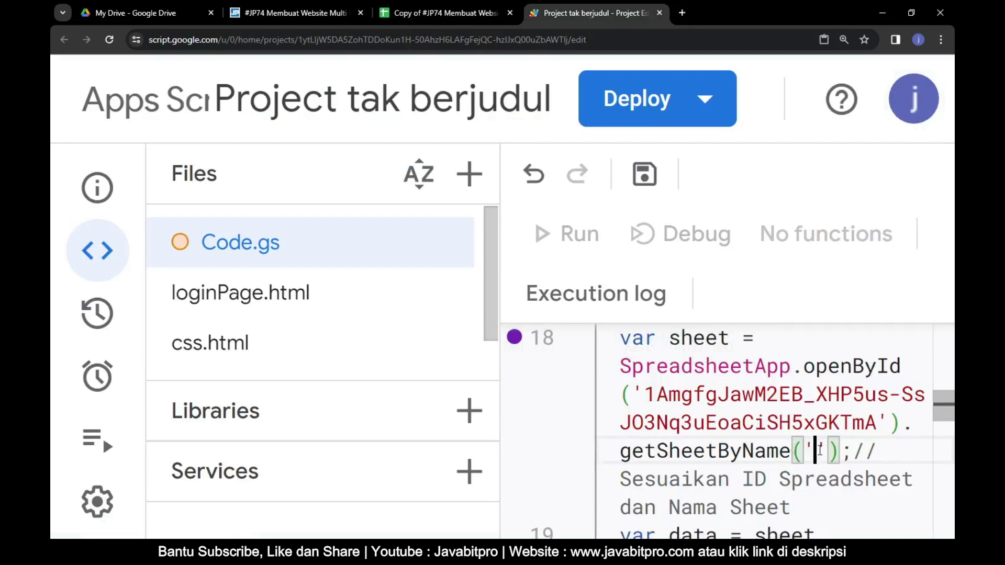
right_click(820, 450)
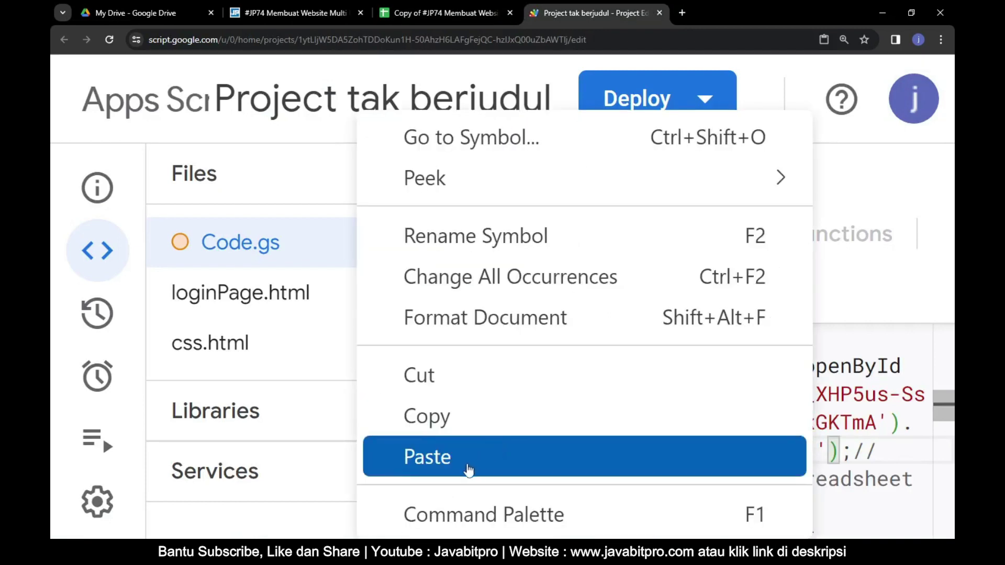
click(481, 468)
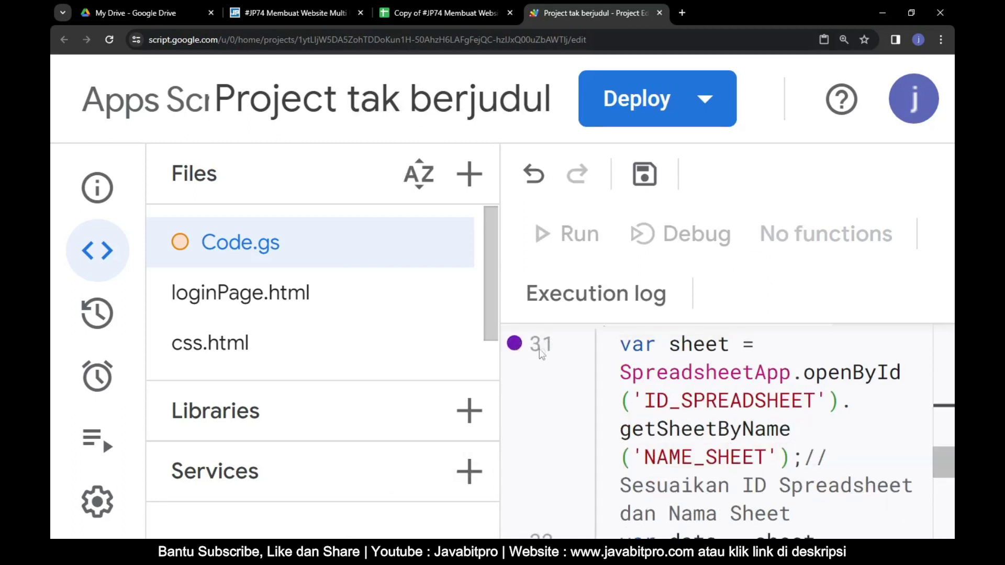
Replace the second 'ID_SPREADSHEET' placeholder, on line 31, with the users spreadsheet's ID
drag(648, 401, 814, 401)
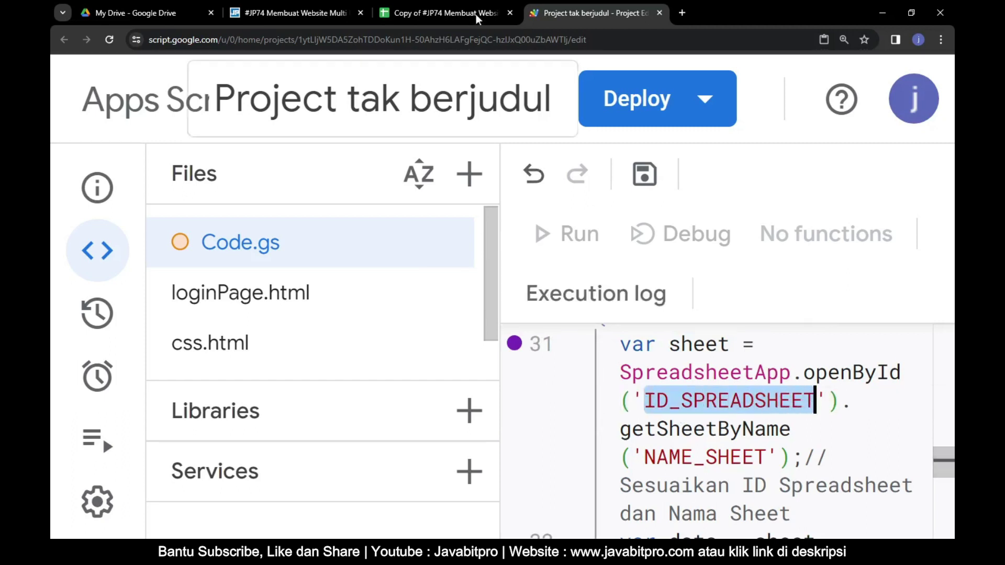
click(445, 13)
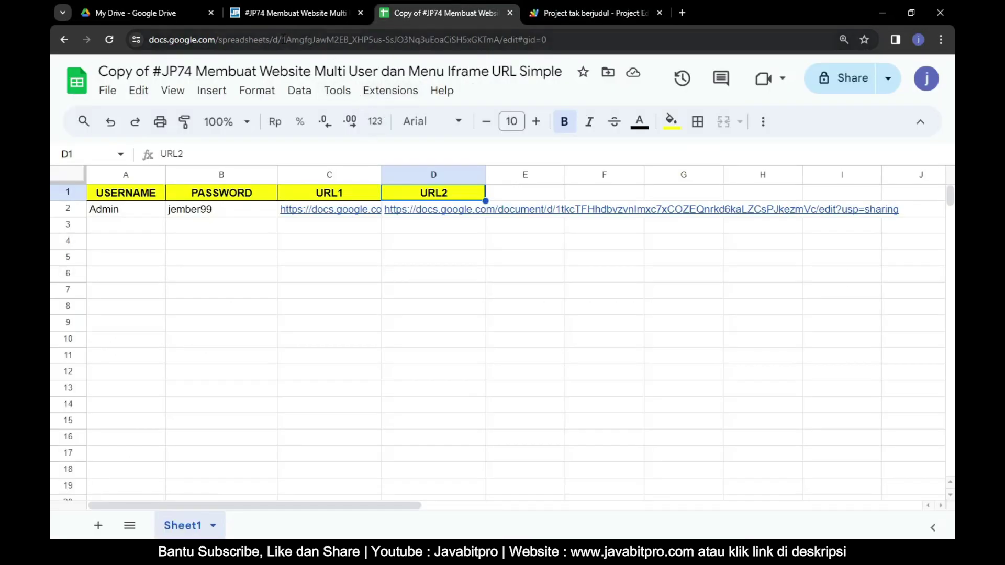
drag(283, 39, 492, 46)
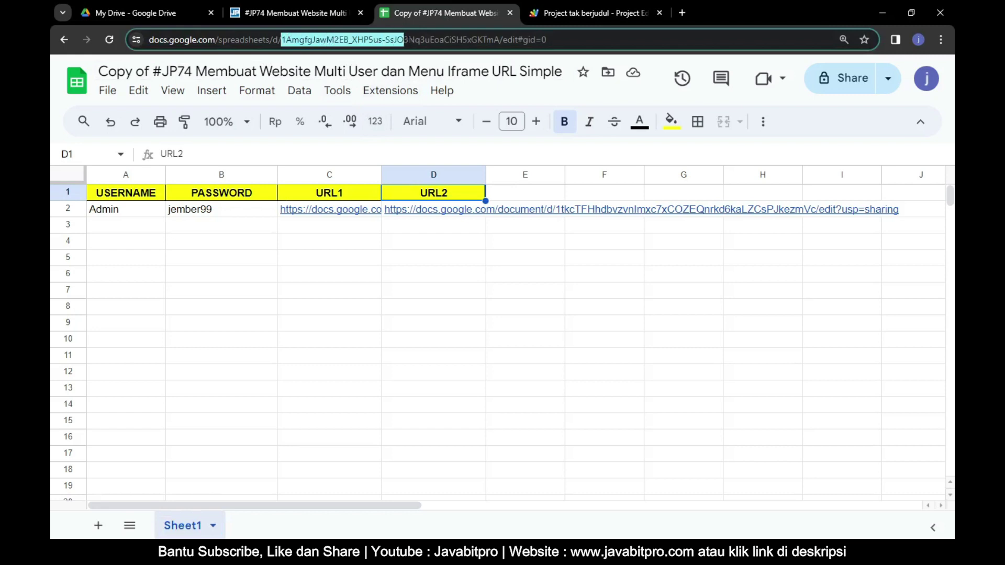
right_click(492, 46)
click(534, 158)
click(597, 12)
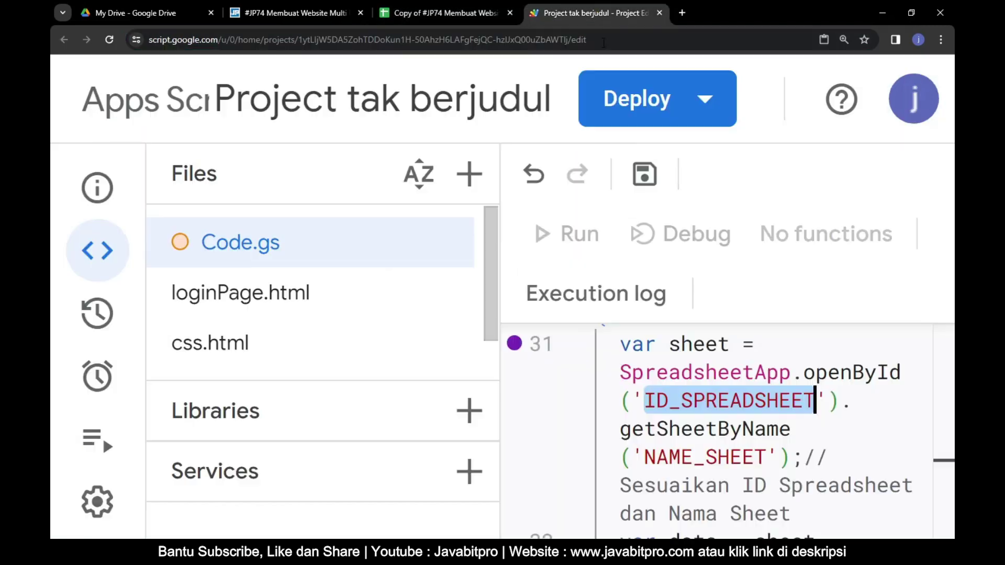
key(BackSpace)
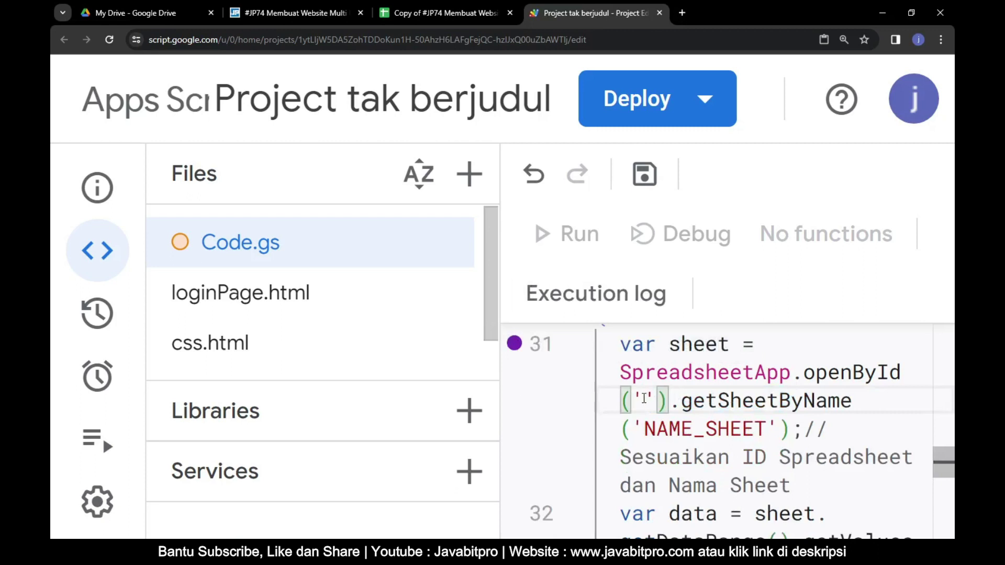
right_click(643, 399)
scroll(348, 324, down, 1)
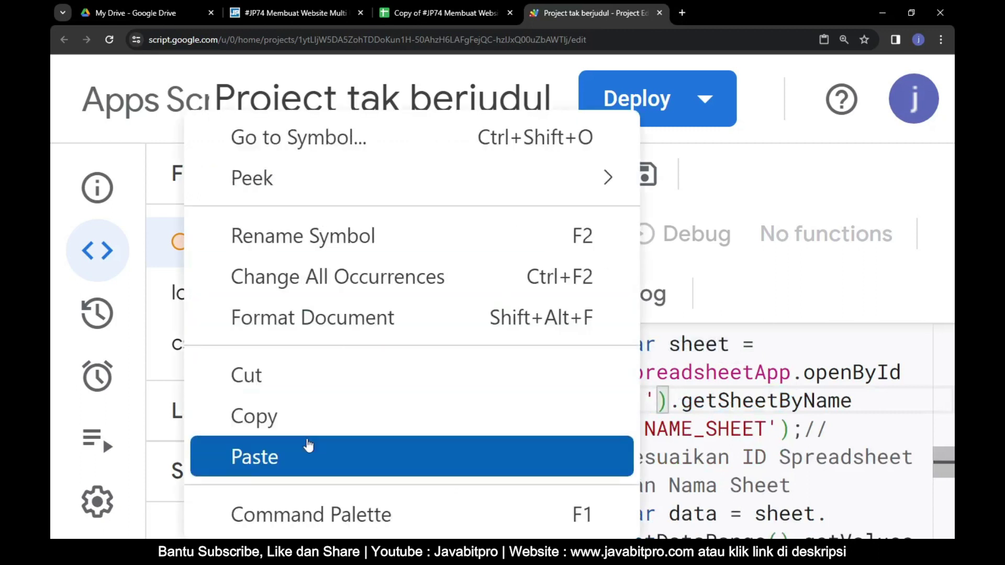
click(265, 464)
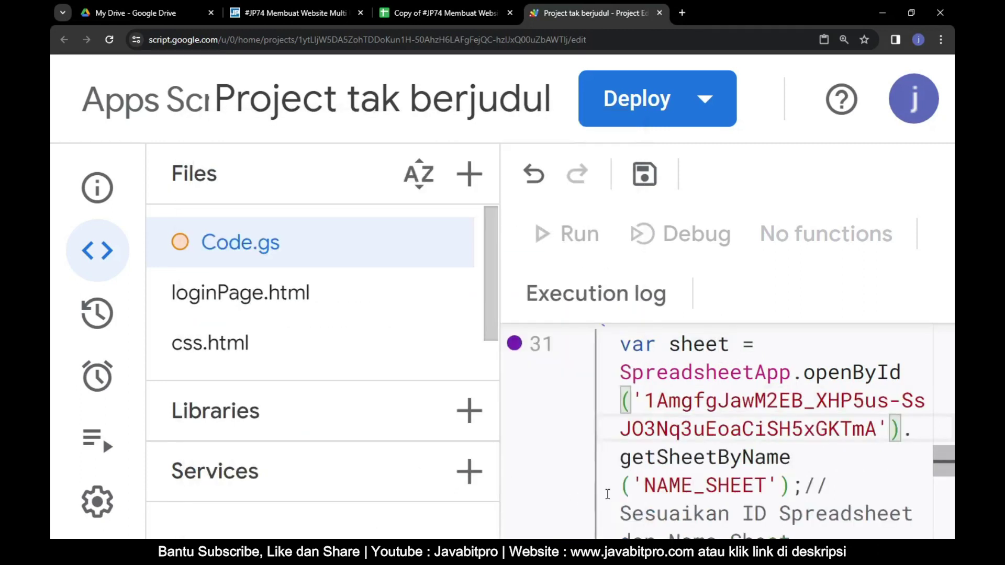
Set getSheetByName on line 31 to 'Sheet1' in place of 'NAME_SHEET'
click(644, 485)
drag(748, 485, 767, 486)
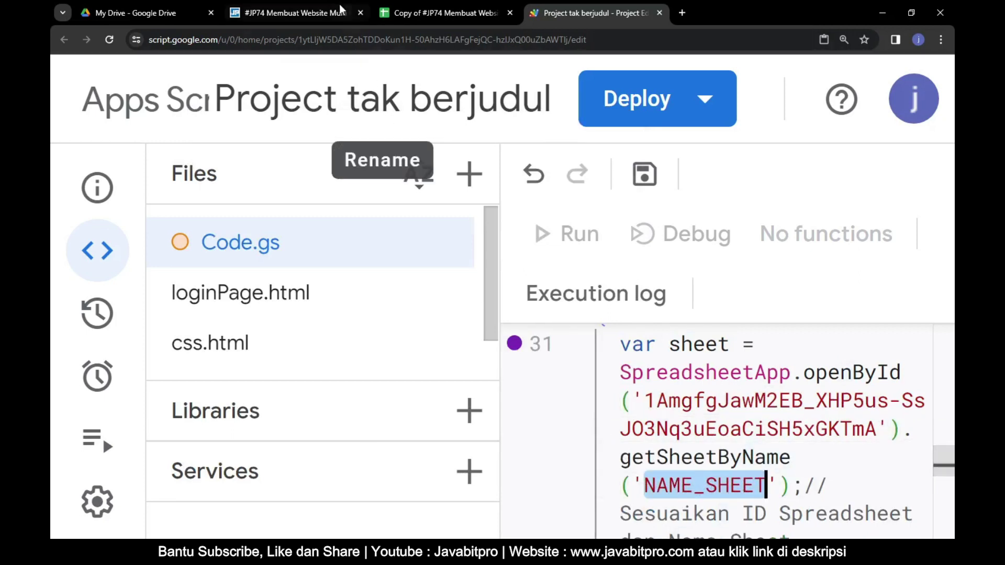
click(445, 13)
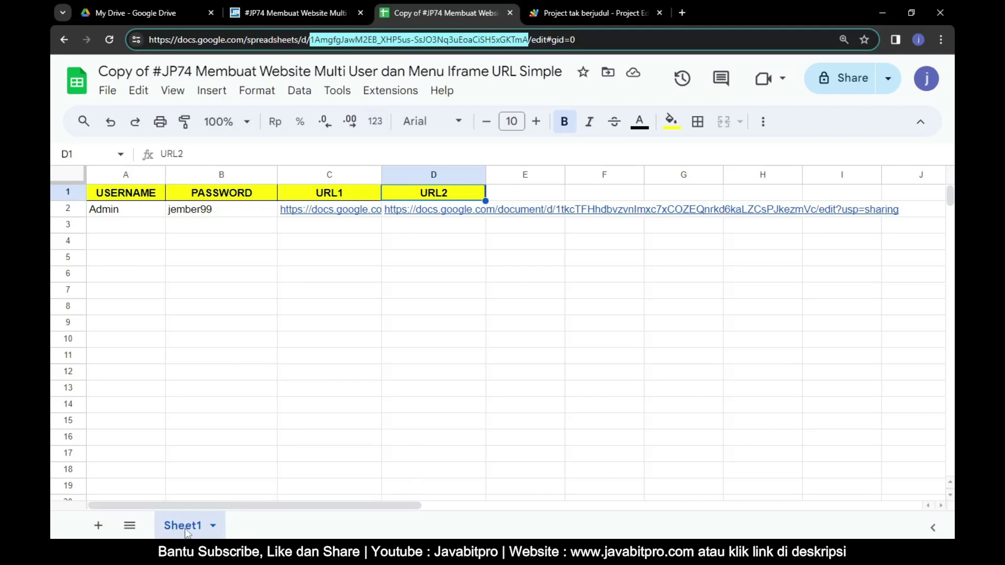
double_click(184, 526)
right_click(186, 525)
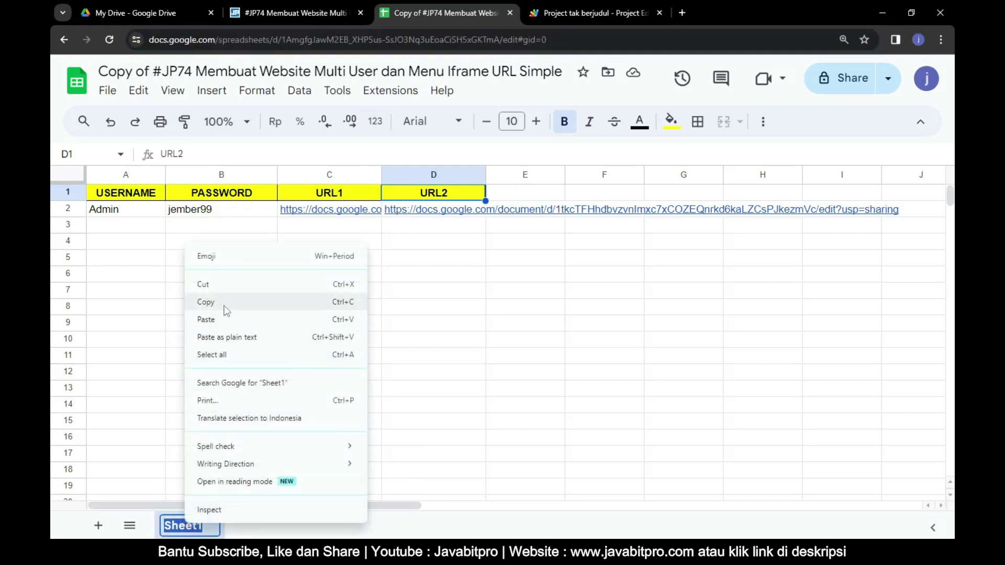
click(225, 304)
click(591, 12)
key(BackSpace)
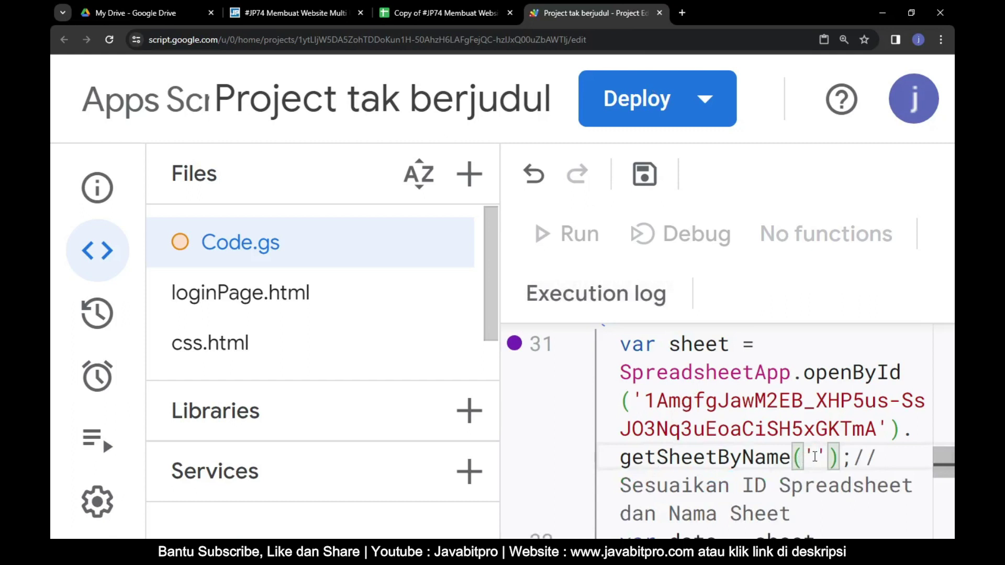
right_click(815, 457)
scroll(459, 479, down, 1)
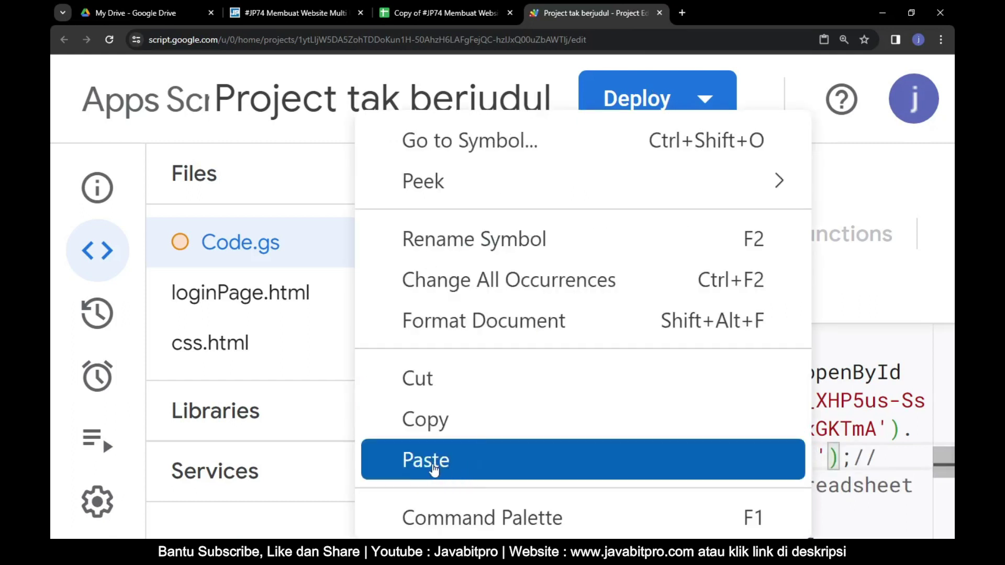
click(434, 469)
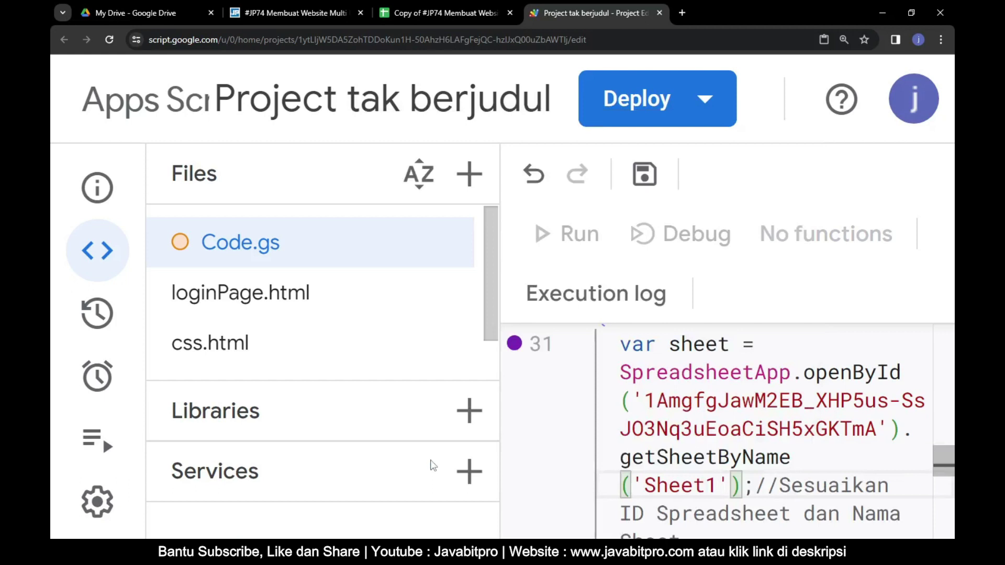
Copy the step 6 loginPage.html code from <!DOCTYPE html> to </html> in the Javabitpro tutorial
click(325, 17)
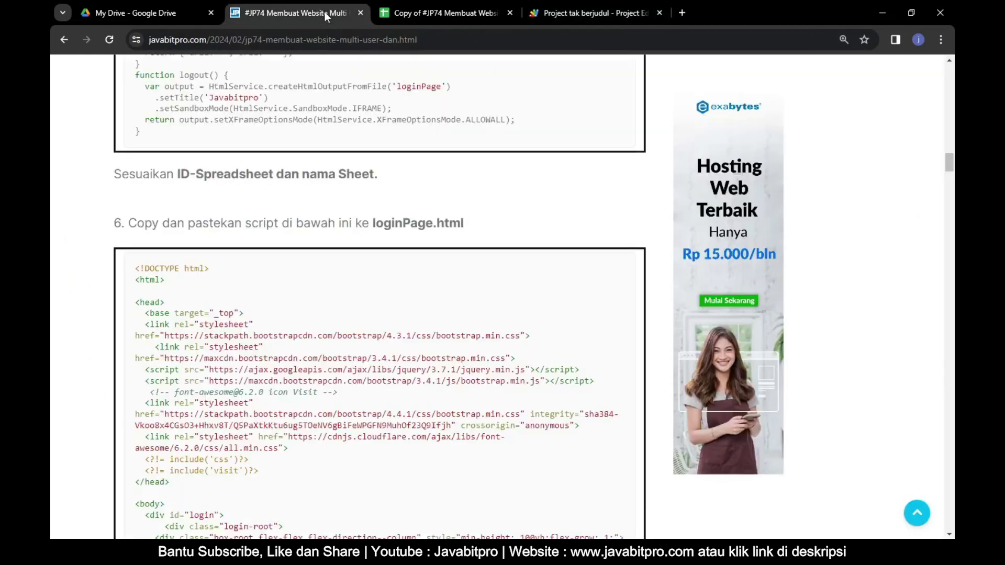
drag(163, 224, 475, 230)
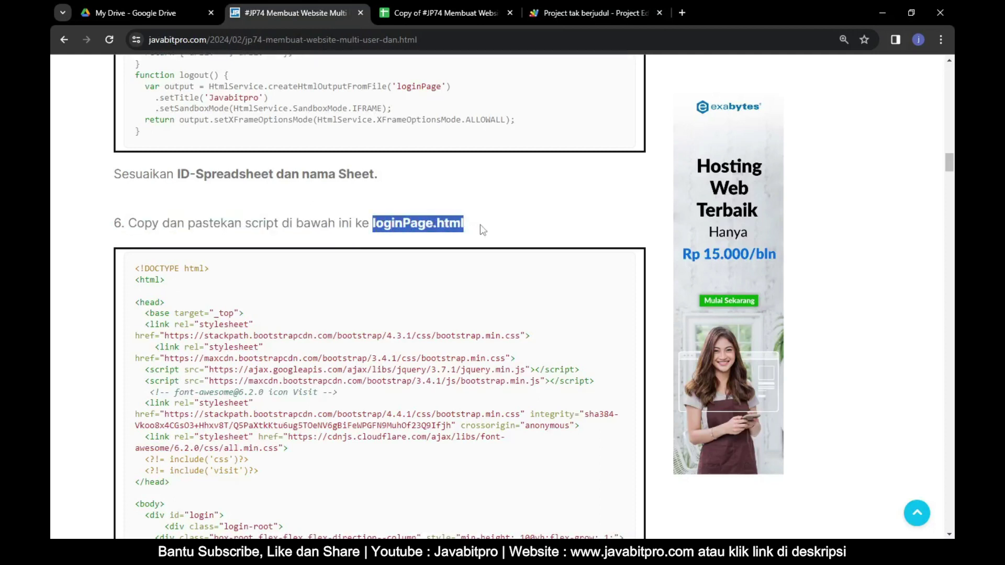
drag(136, 268, 272, 482)
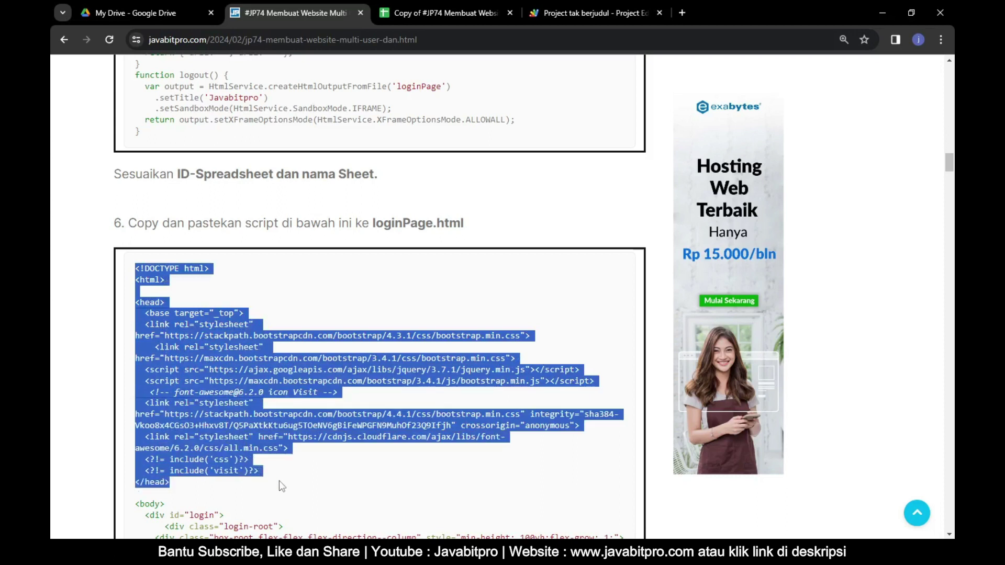
scroll(177, 146, down, 10)
shift+click(174, 143)
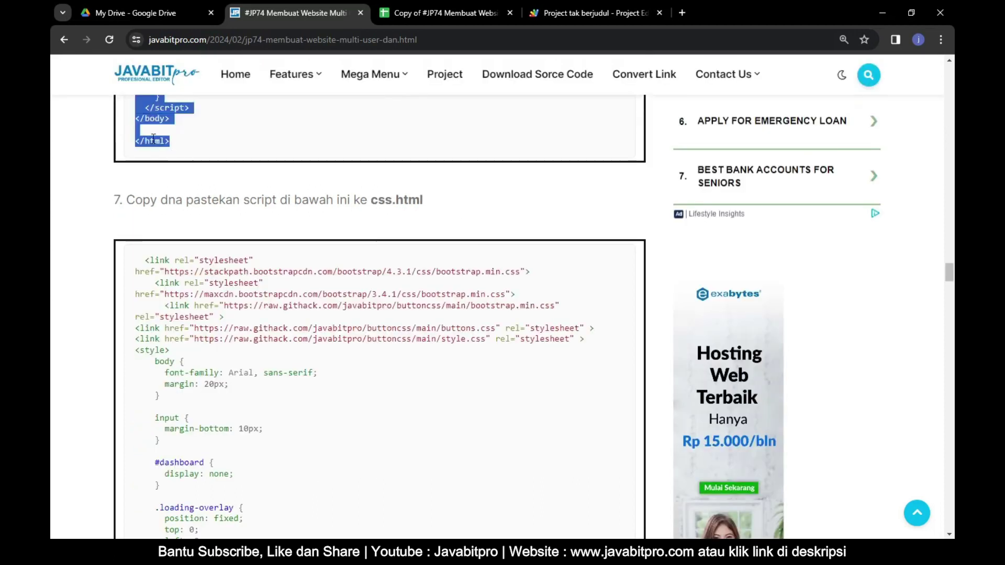
right_click(156, 143)
click(175, 155)
Paste the copied login page code into the empty loginPage.html file
click(607, 12)
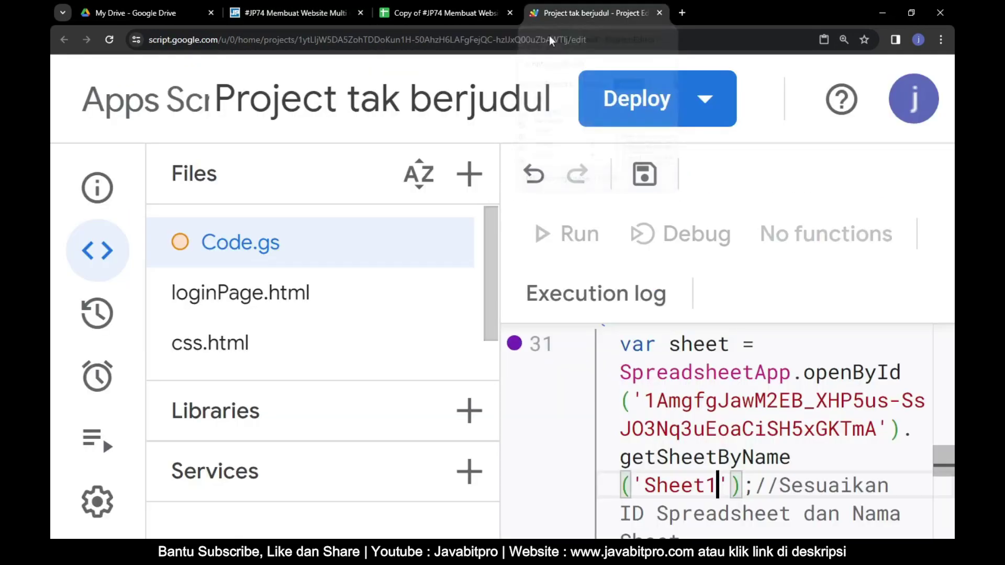
click(256, 297)
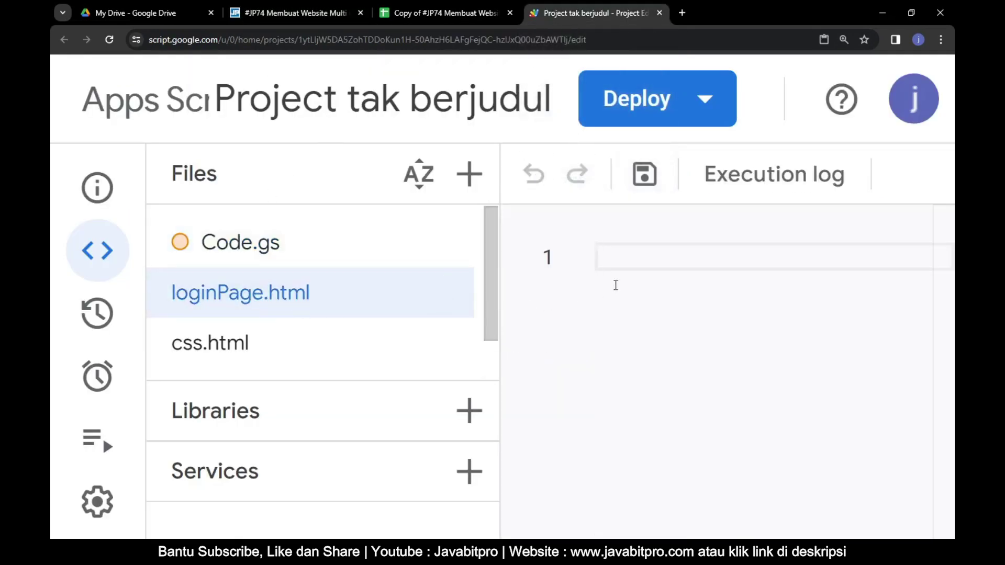
right_click(644, 257)
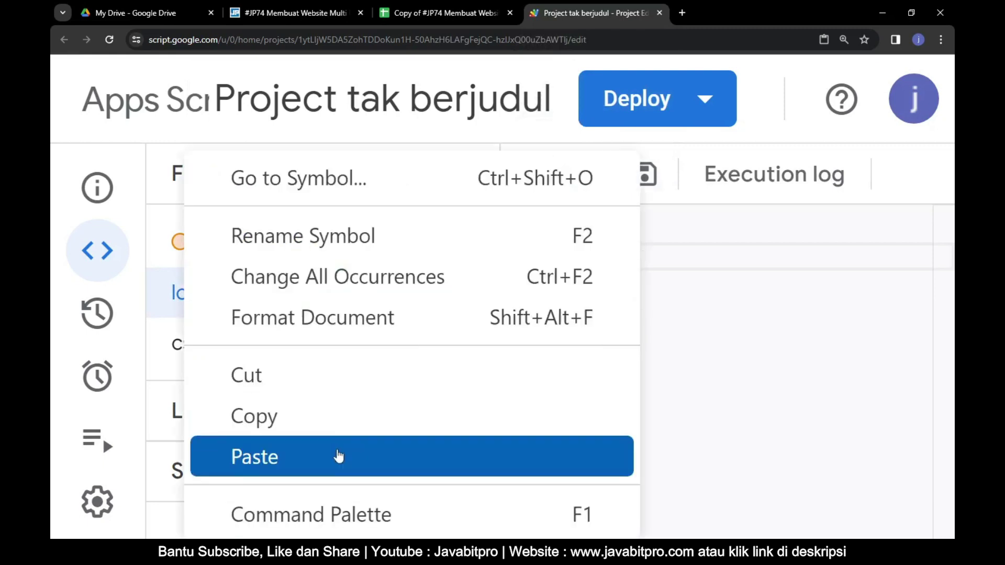
click(337, 458)
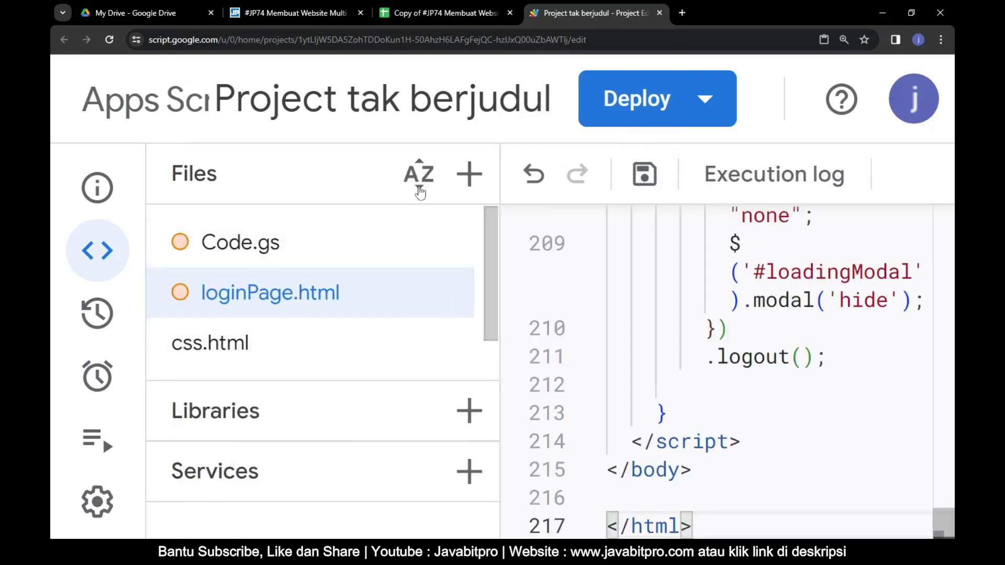
Copy the step 7 CSS code from the tutorial, through the closing style tag
click(303, 14)
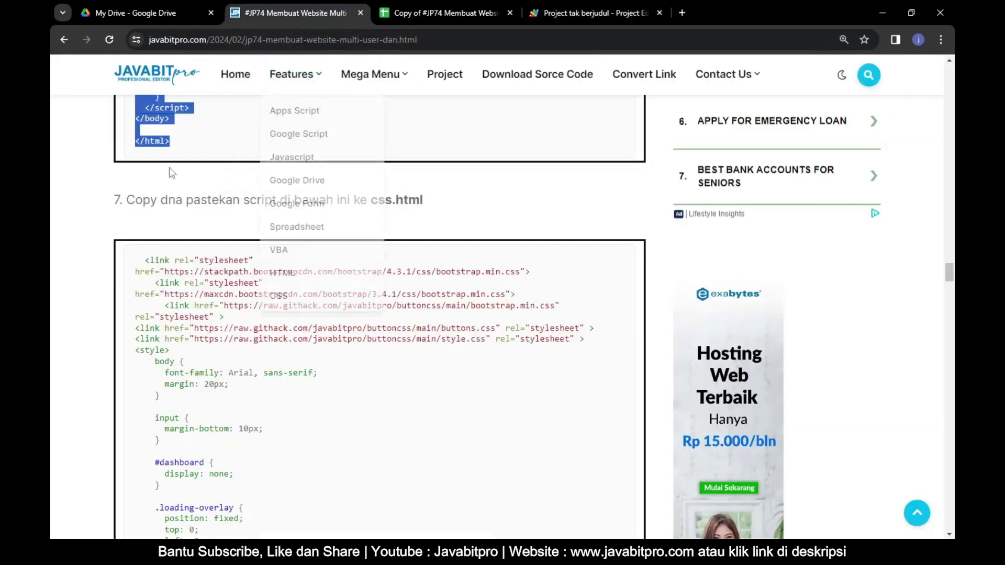
drag(127, 200, 433, 200)
click(272, 242)
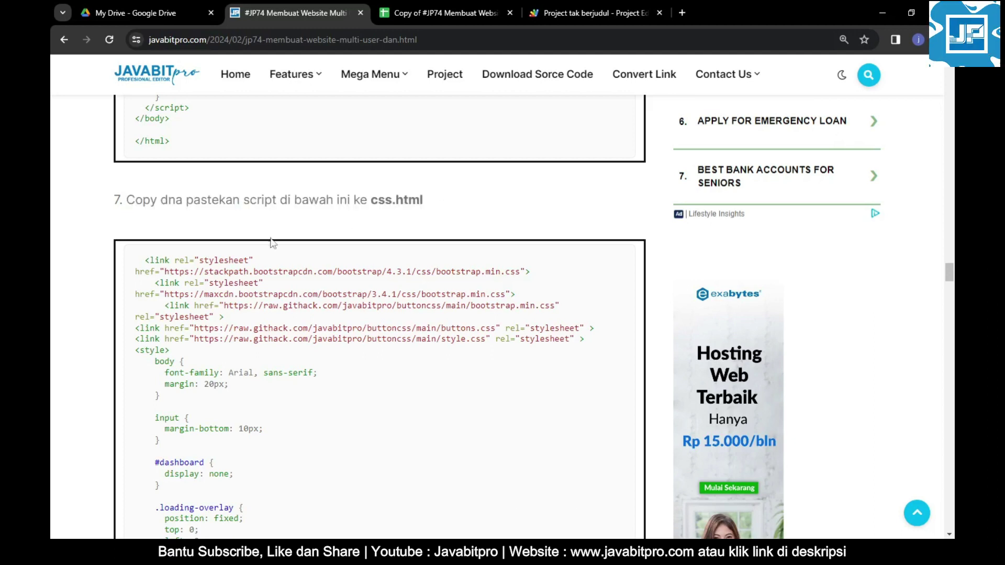
mouse_move(139, 260)
mouse_down()
mouse_move(175, 287)
mouse_move(249, 426)
mouse_move(262, 478)
mouse_move(337, 485)
mouse_up()
scroll(193, 116, down, 20)
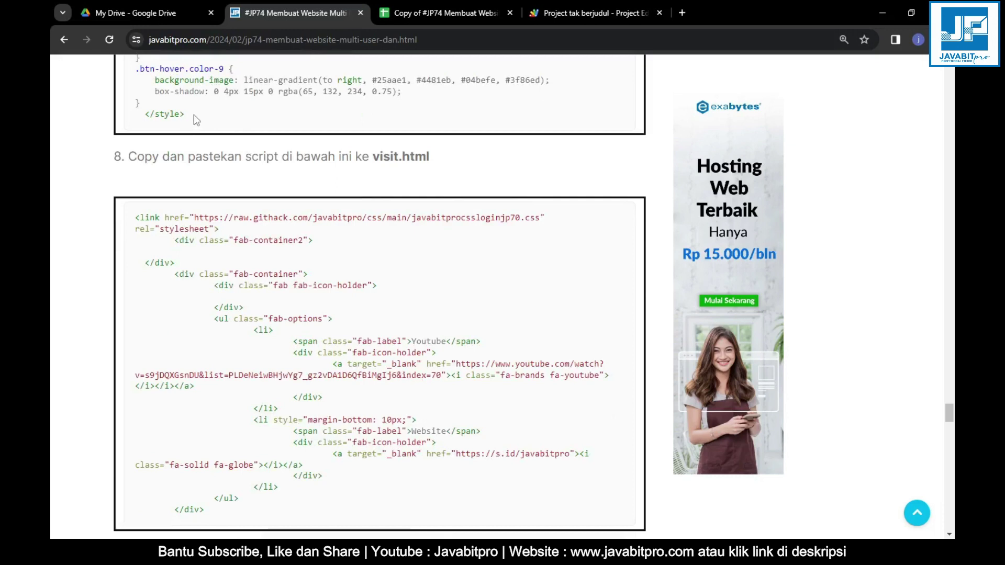
drag(196, 120, 173, 116)
right_click(163, 92)
click(183, 100)
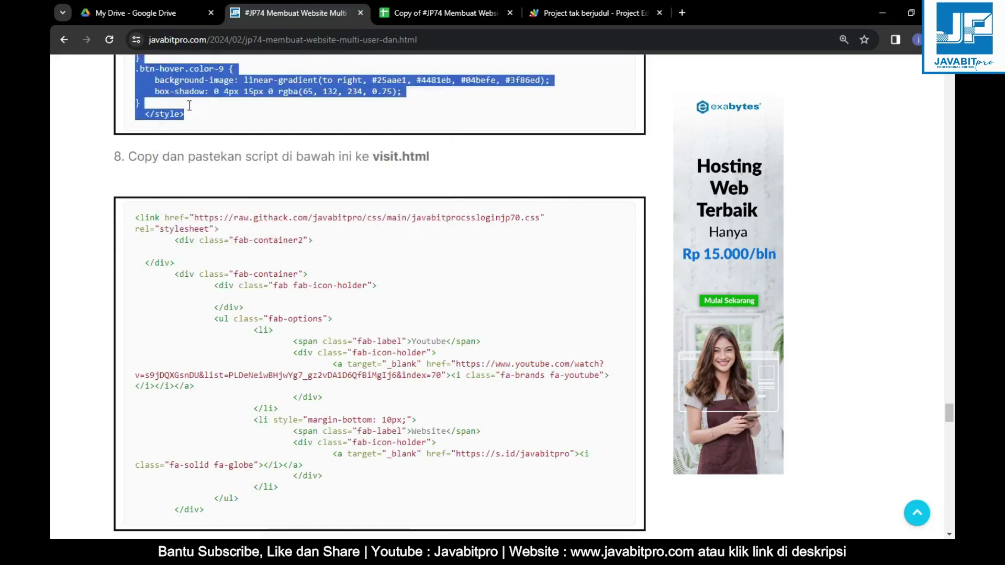
Paste the CSS code into the empty css.html file
click(574, 7)
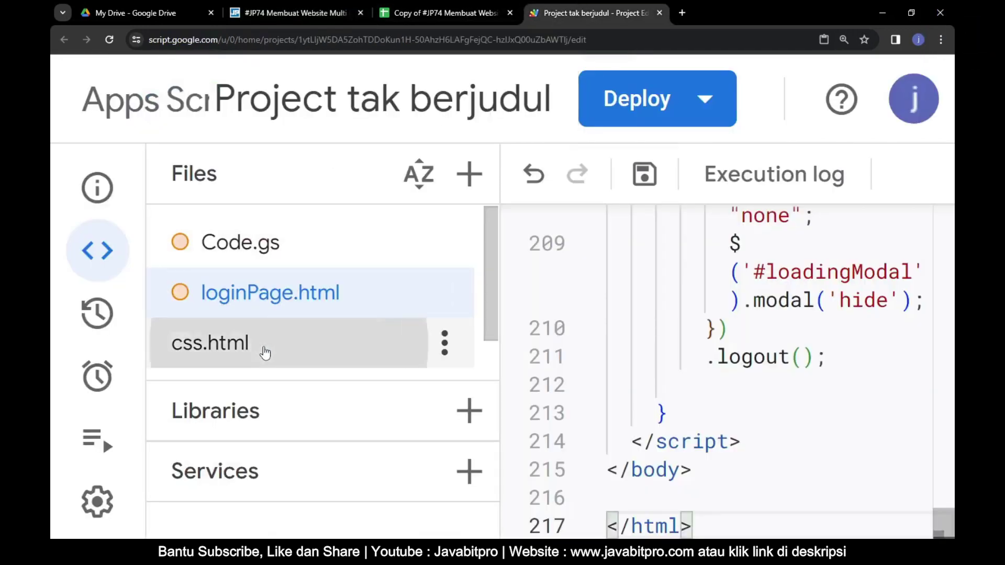
click(265, 348)
right_click(694, 256)
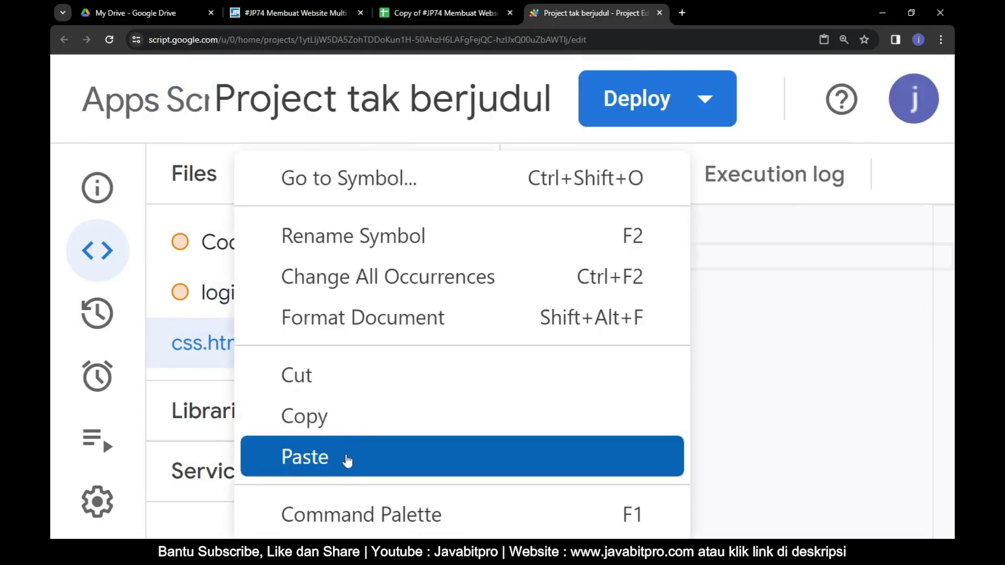
click(347, 460)
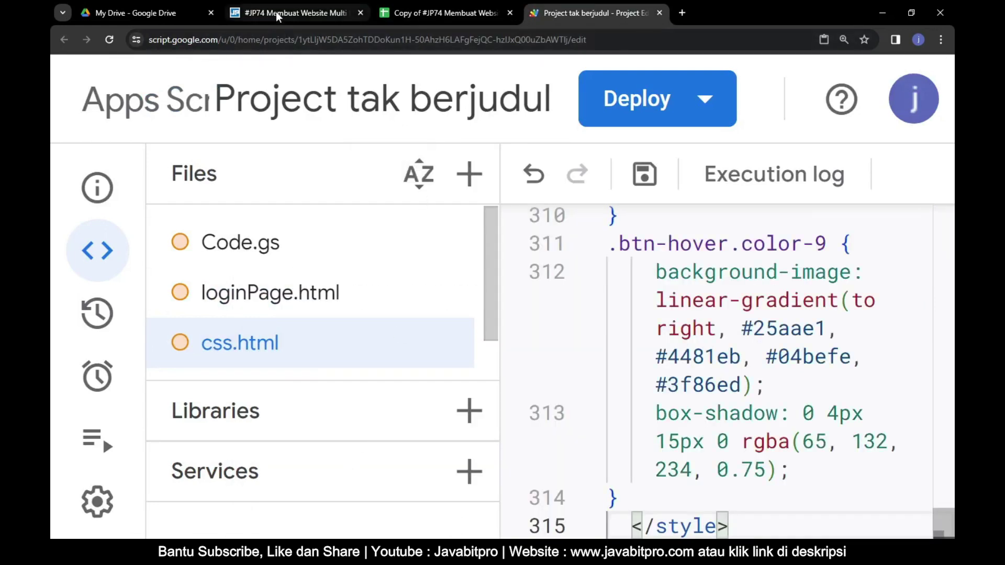
Copy the step 8 visit.html code block with the Youtube and Website links
click(276, 12)
drag(132, 152, 369, 160)
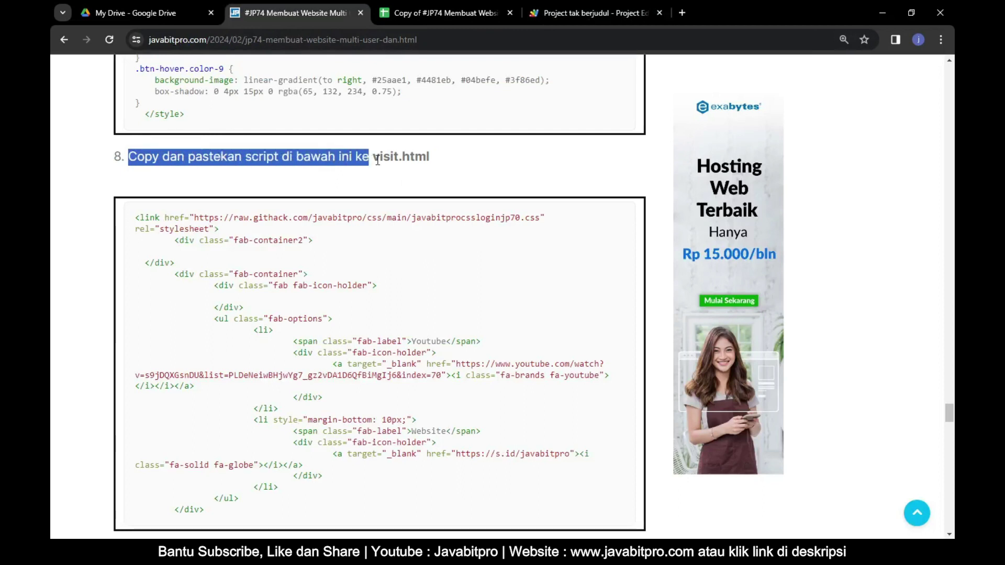
drag(374, 157, 448, 158)
click(413, 155)
drag(373, 159, 460, 161)
click(460, 162)
drag(134, 219, 249, 506)
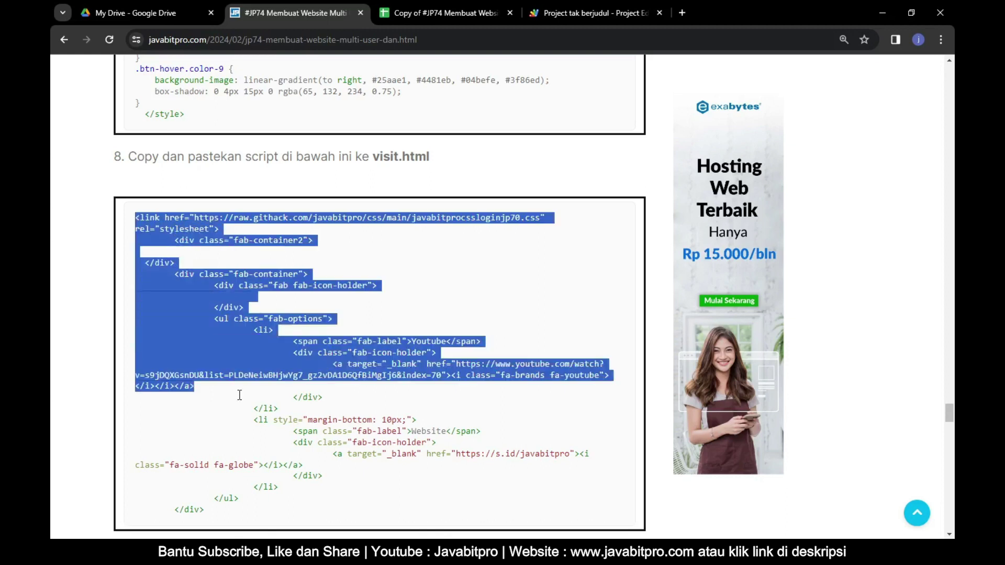
right_click(229, 424)
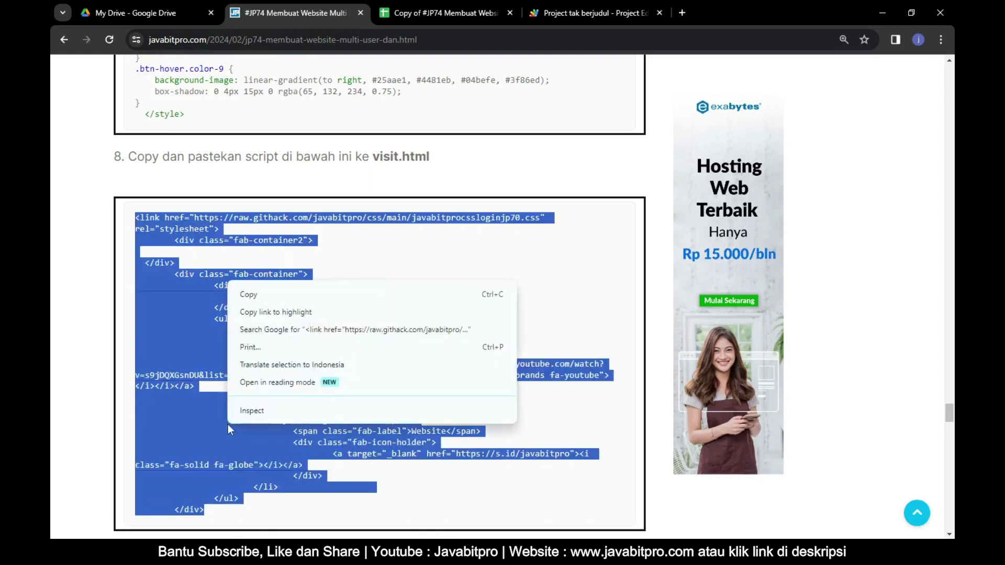
click(278, 298)
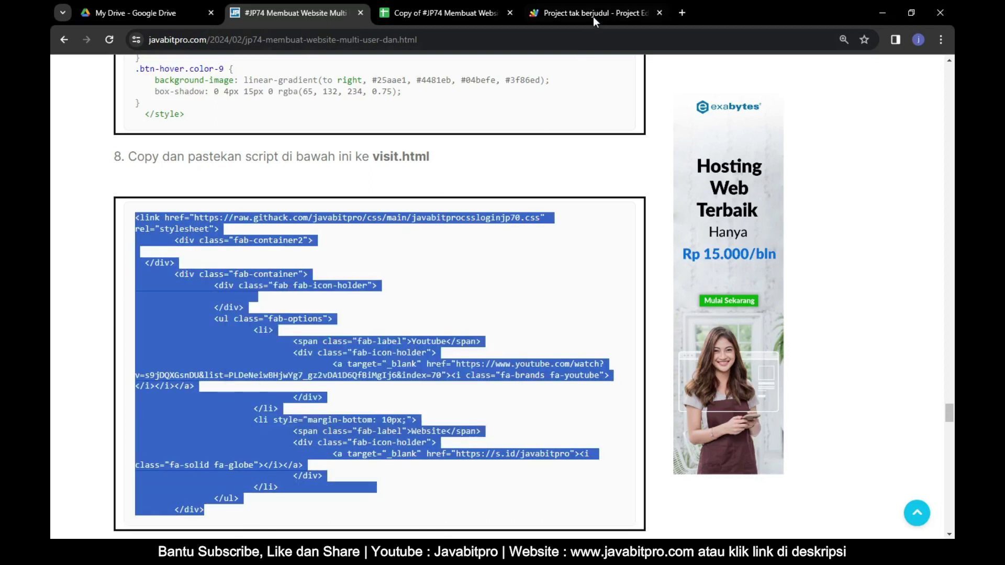
Paste the code into the empty visit.html file, filling it through line 23
click(592, 15)
scroll(495, 356, down, 1)
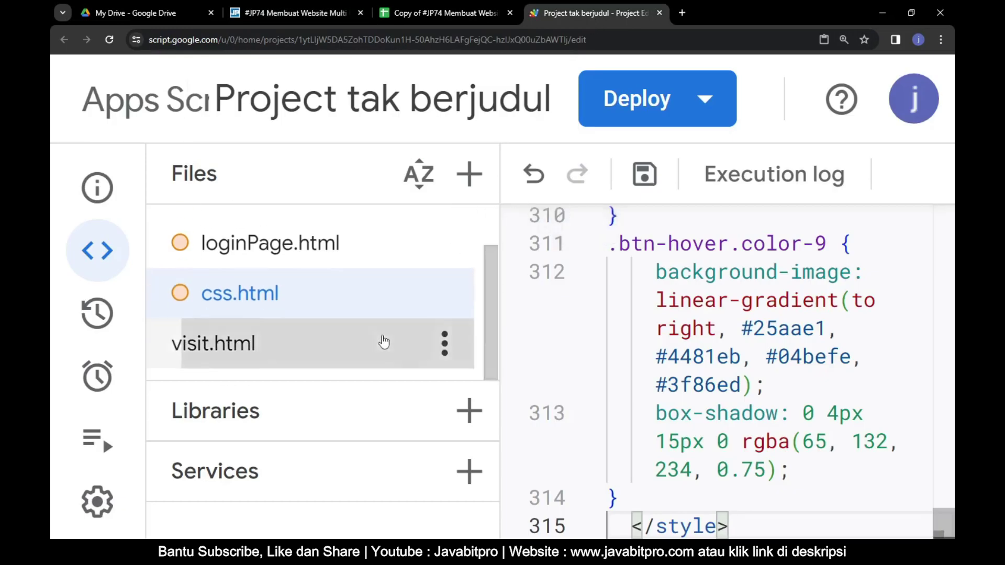
click(382, 342)
right_click(623, 263)
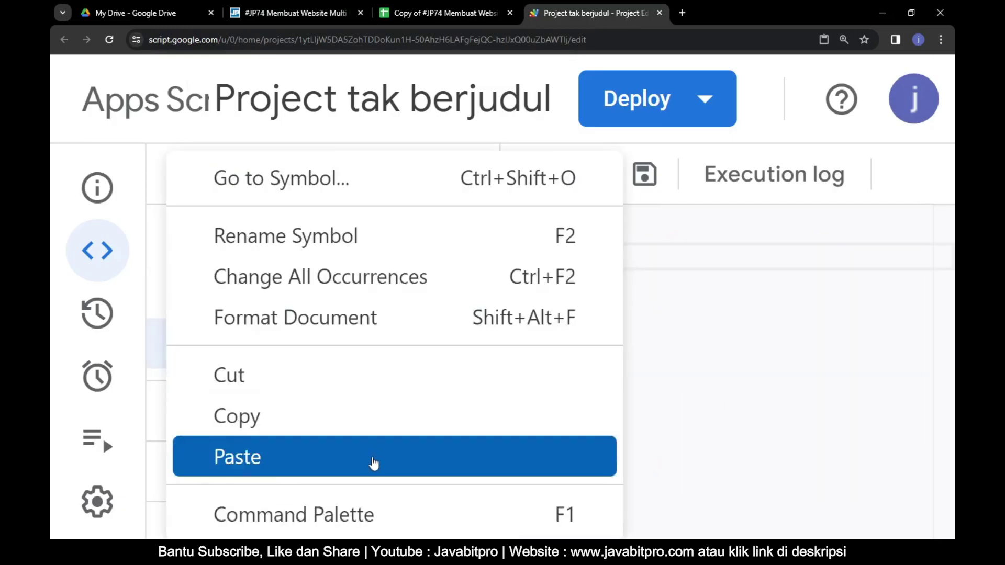
click(361, 458)
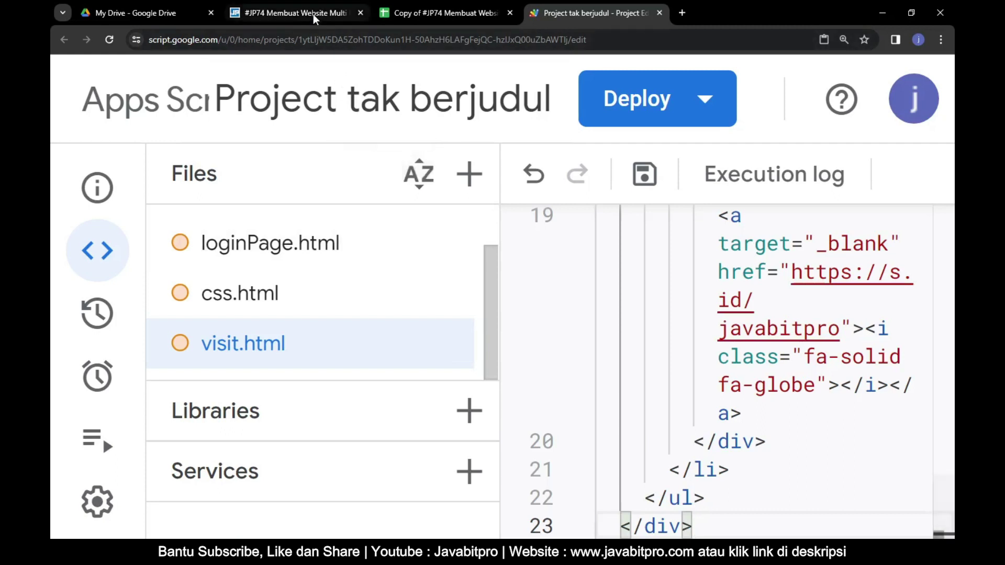
click(296, 13)
Save the Apps Script project, following the tutorial's step 9
scroll(237, 289, down, 3)
scroll(236, 293, down, 3)
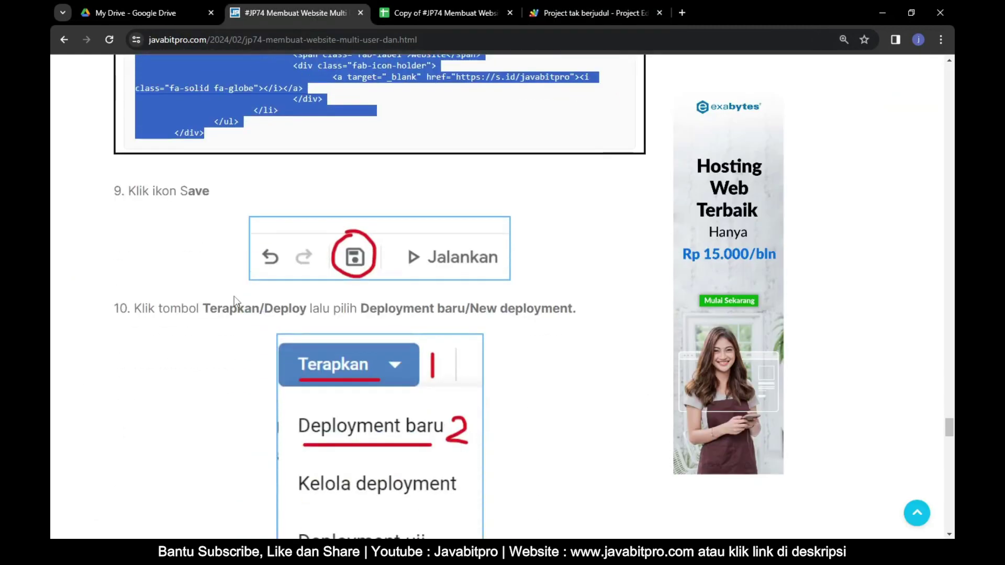
scroll(182, 240, down, 2)
click(158, 196)
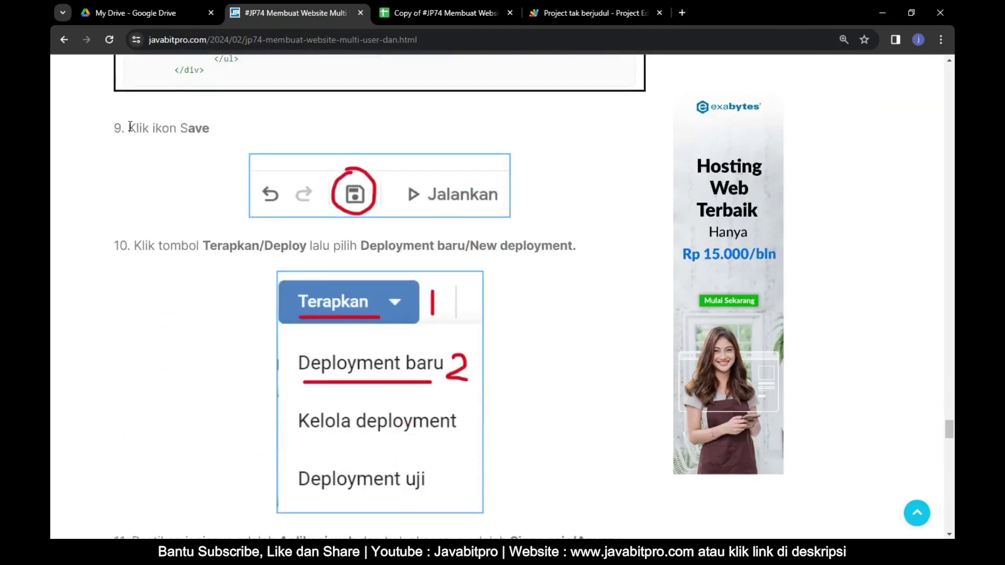
drag(130, 127, 187, 121)
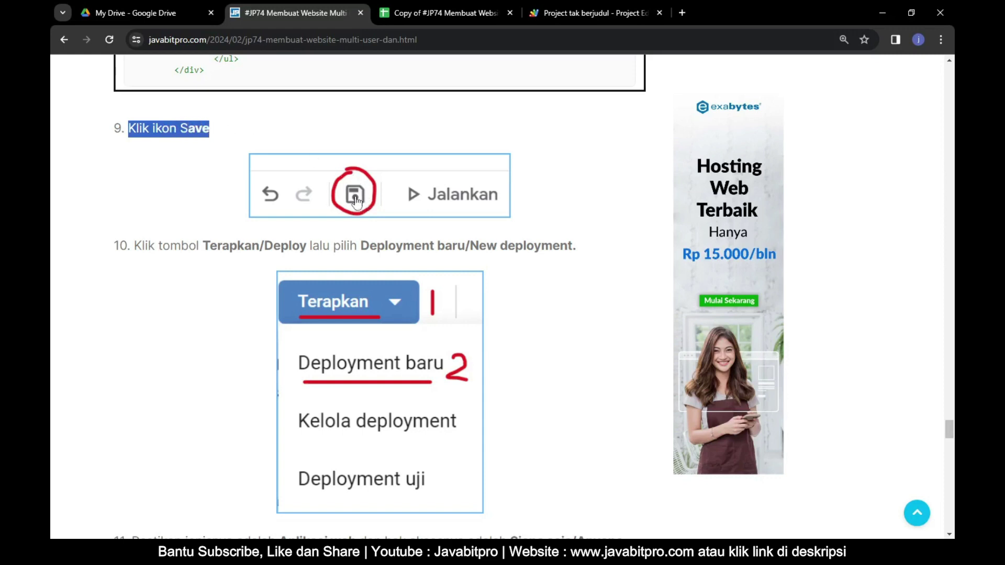
click(588, 14)
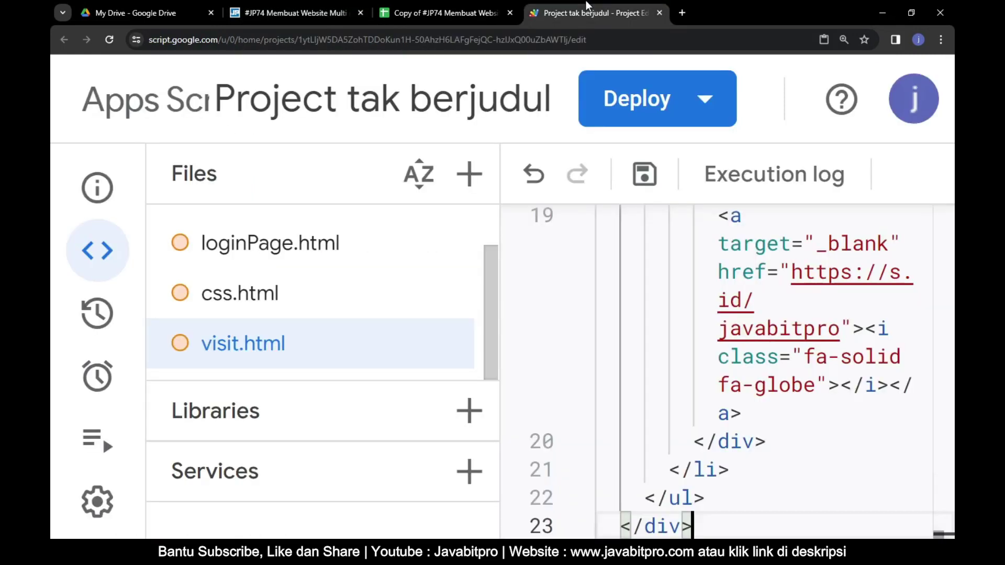
click(644, 174)
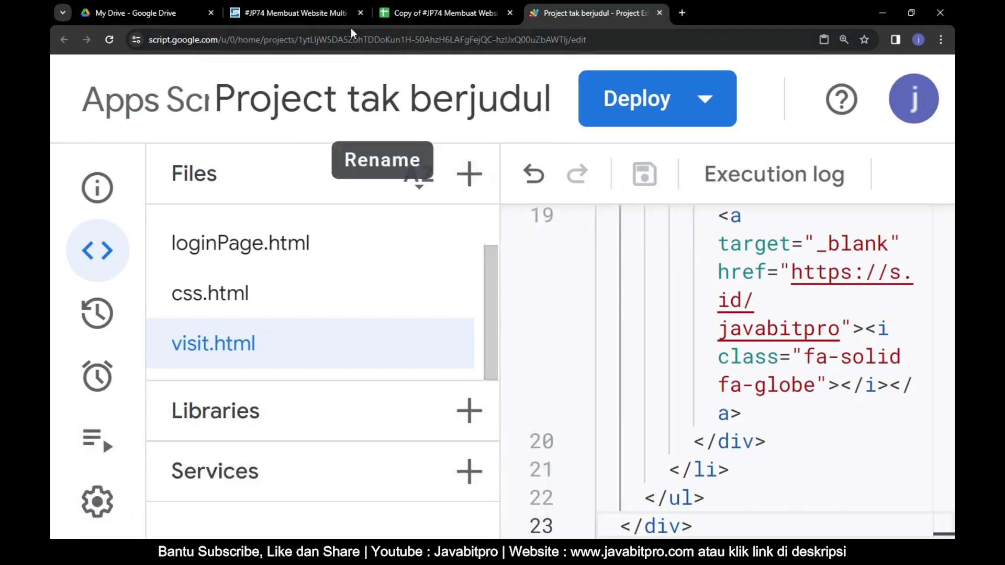
Read step 10's Deploy → New deployment instructions in the tutorial
click(339, 14)
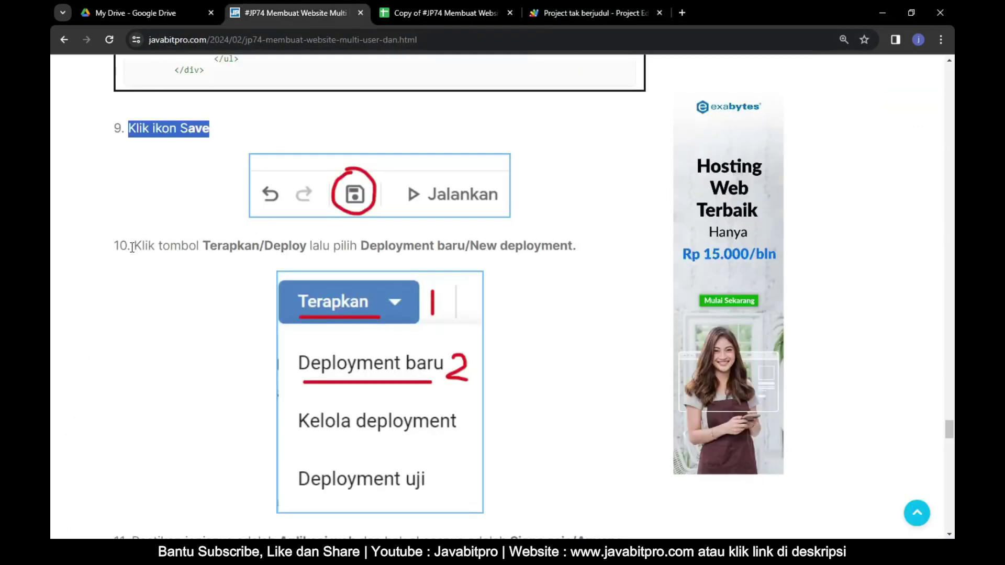
drag(135, 246, 592, 252)
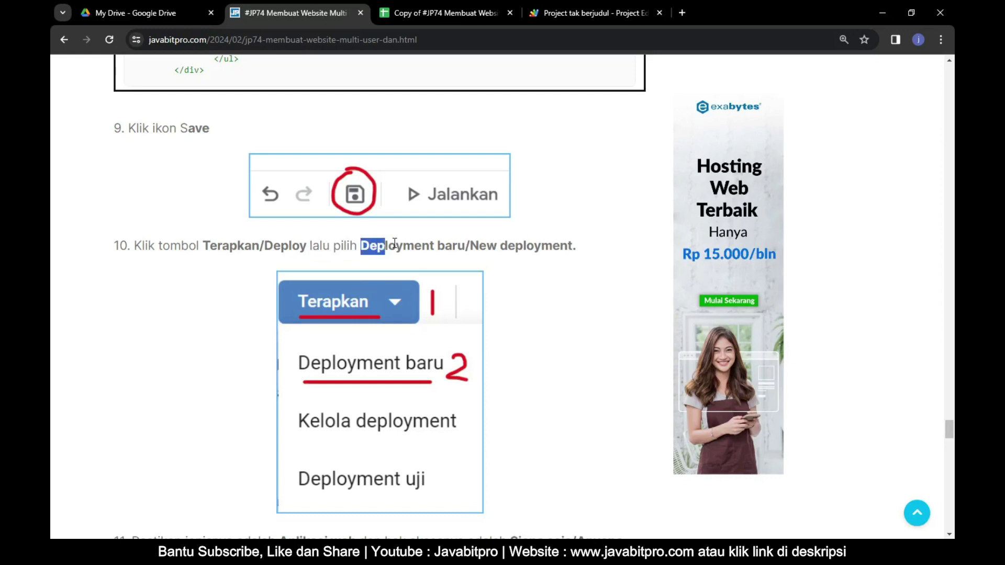
click(595, 255)
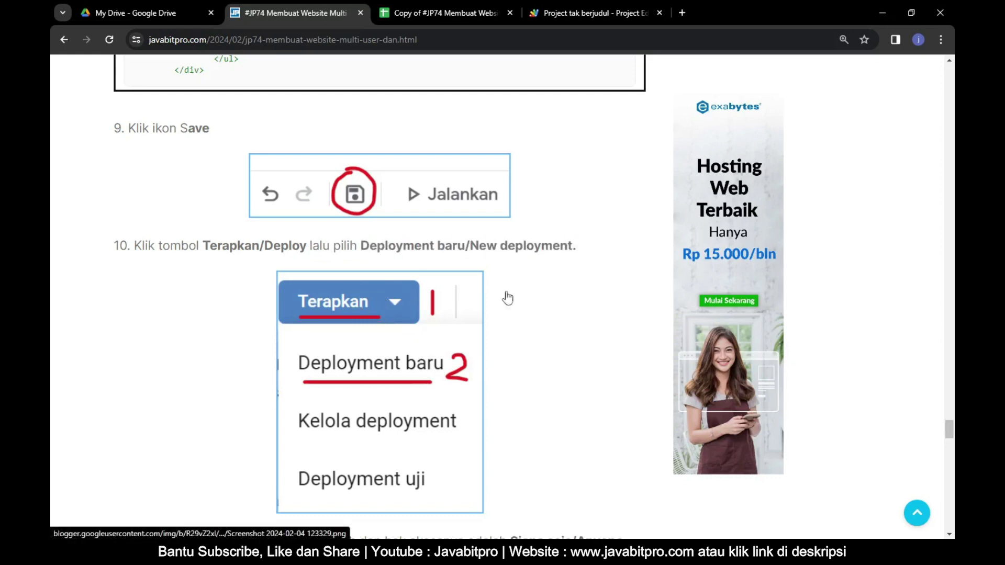
Start a new deployment from the Deploy menu
click(601, 11)
click(699, 107)
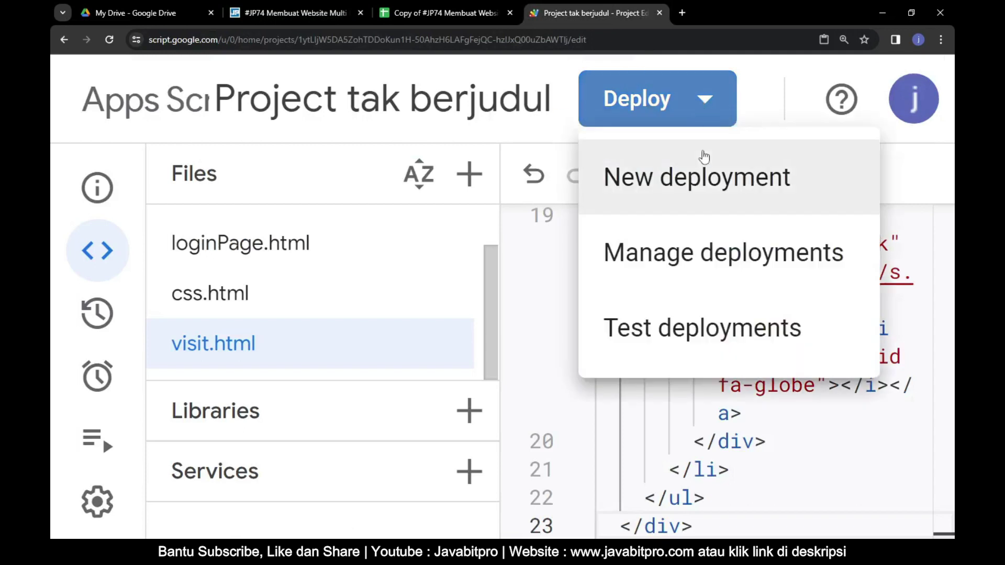
click(767, 195)
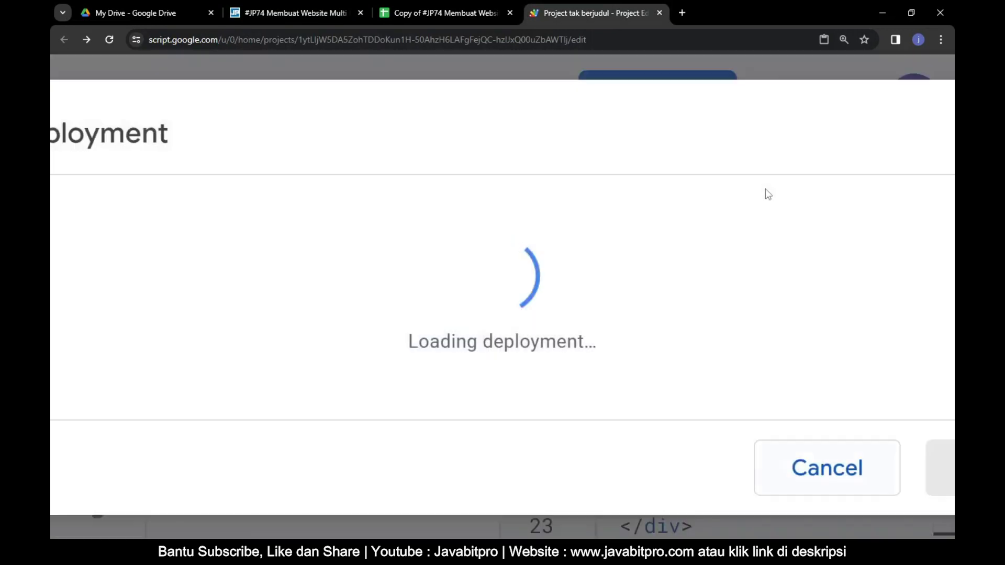
key(ctrl+plus)
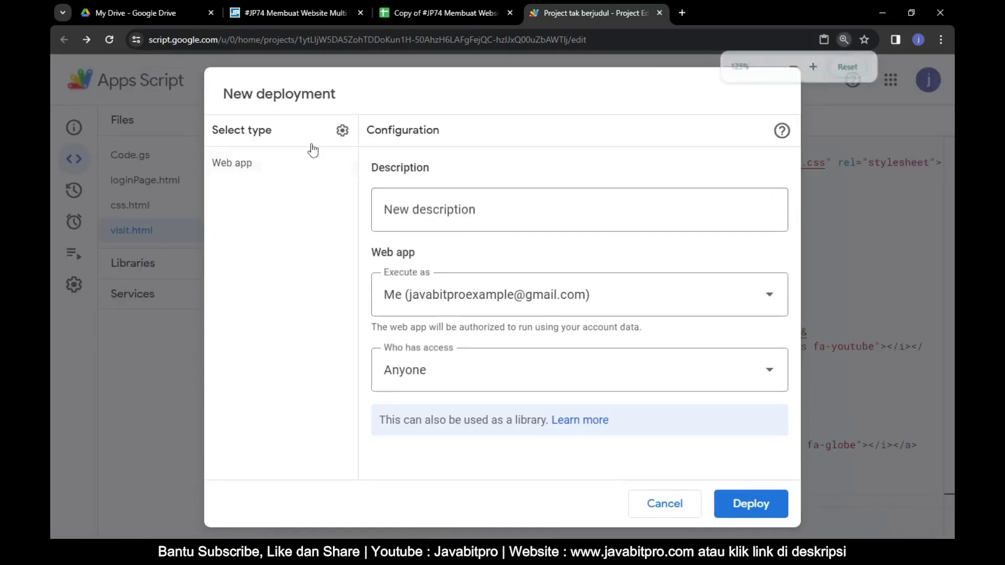
Review the tutorial's step 11 instructions for the deployment settings
click(296, 12)
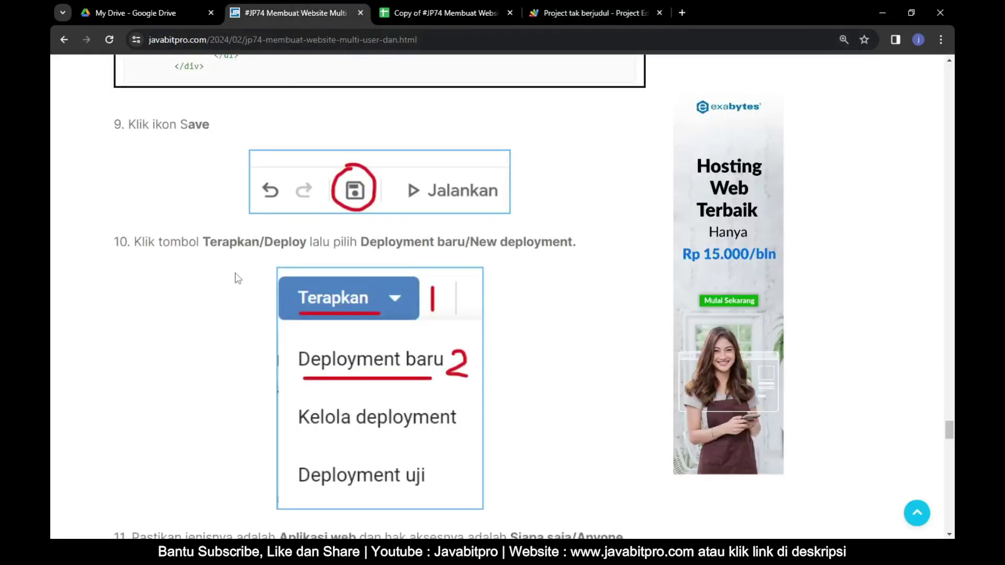
scroll(236, 274, down, 3)
scroll(236, 275, down, 3)
scroll(240, 274, down, 1)
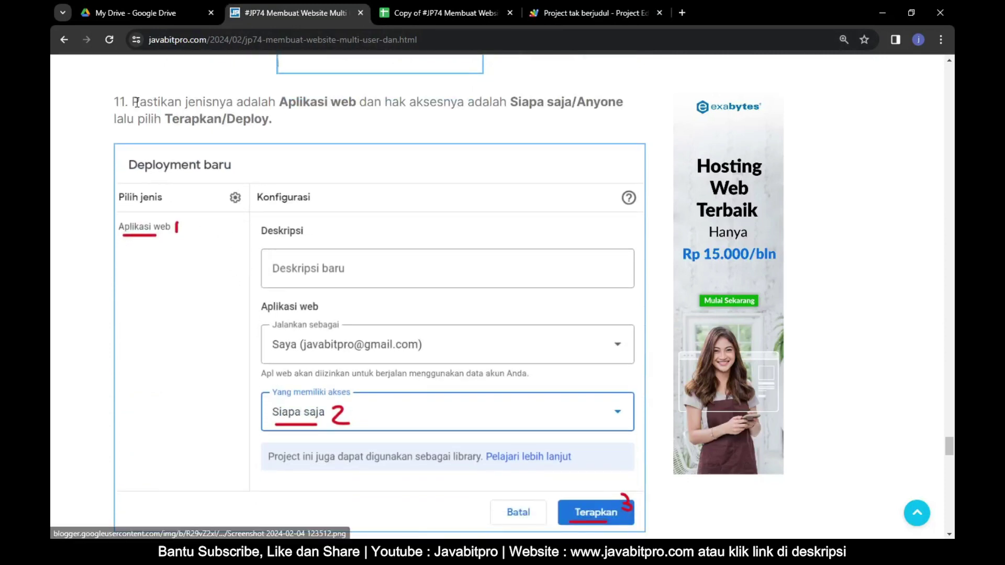
drag(132, 102, 623, 101)
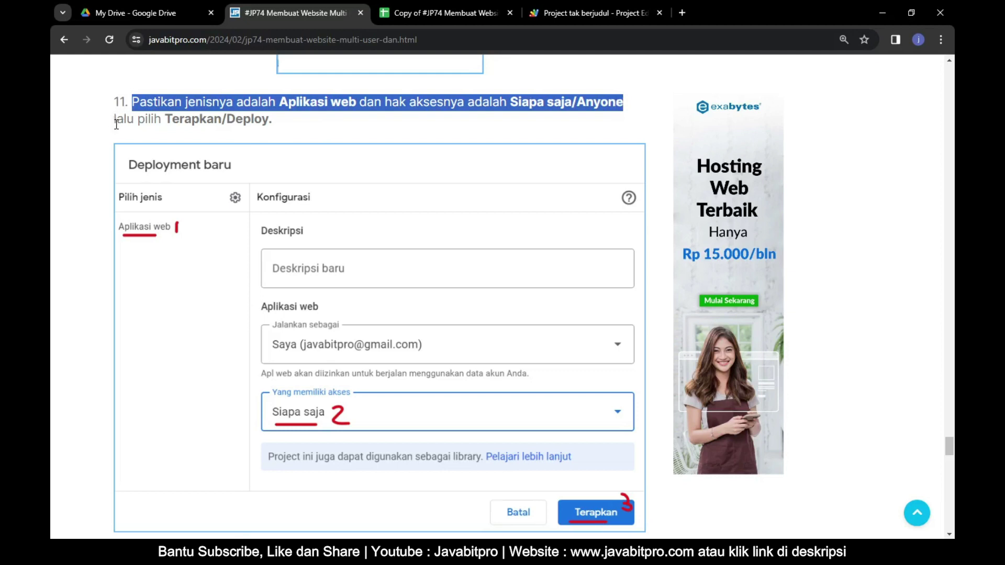
drag(137, 119, 268, 118)
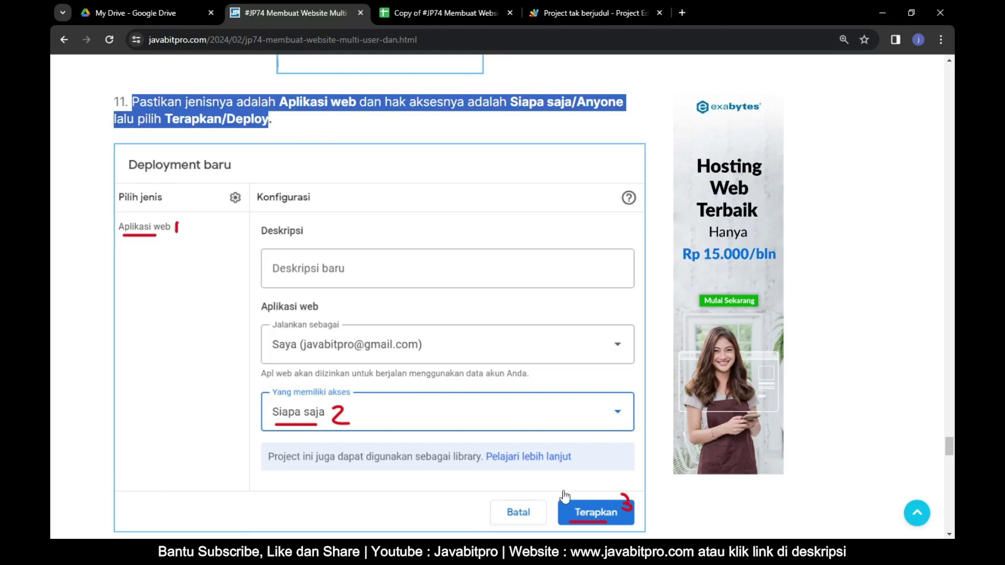
Set the web app's access to Anyone, executing as the owner, and deploy it
click(607, 17)
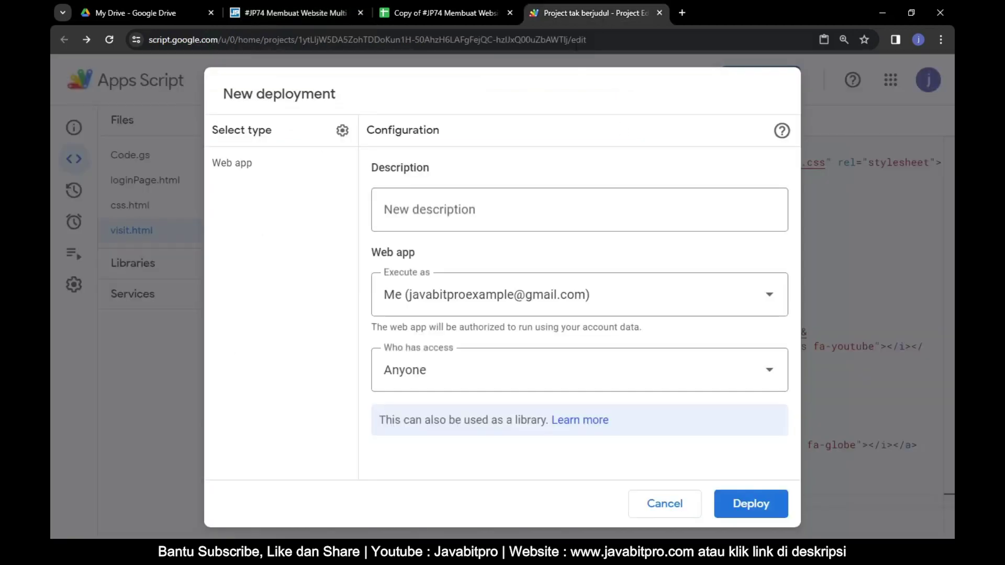
click(424, 346)
click(422, 472)
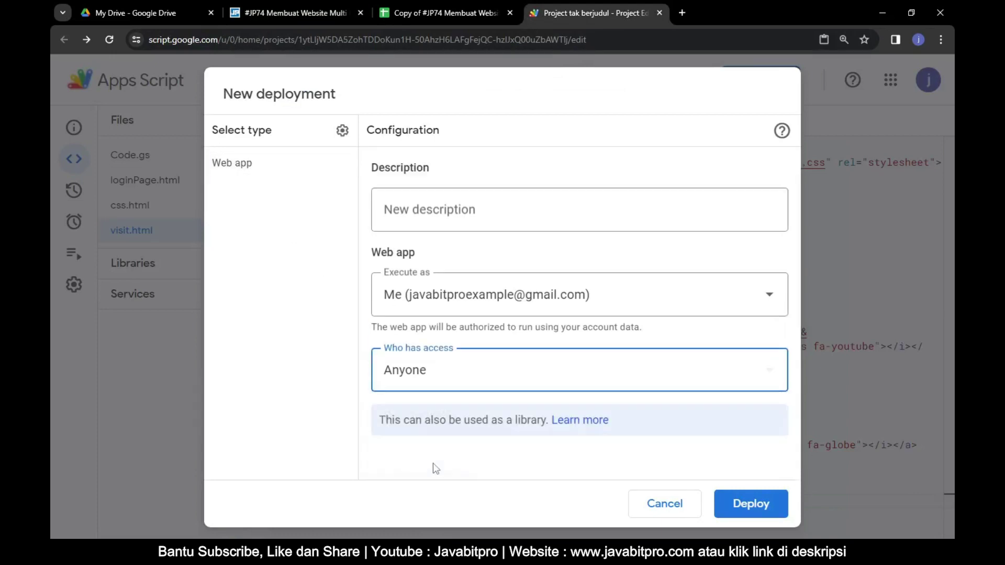
click(754, 505)
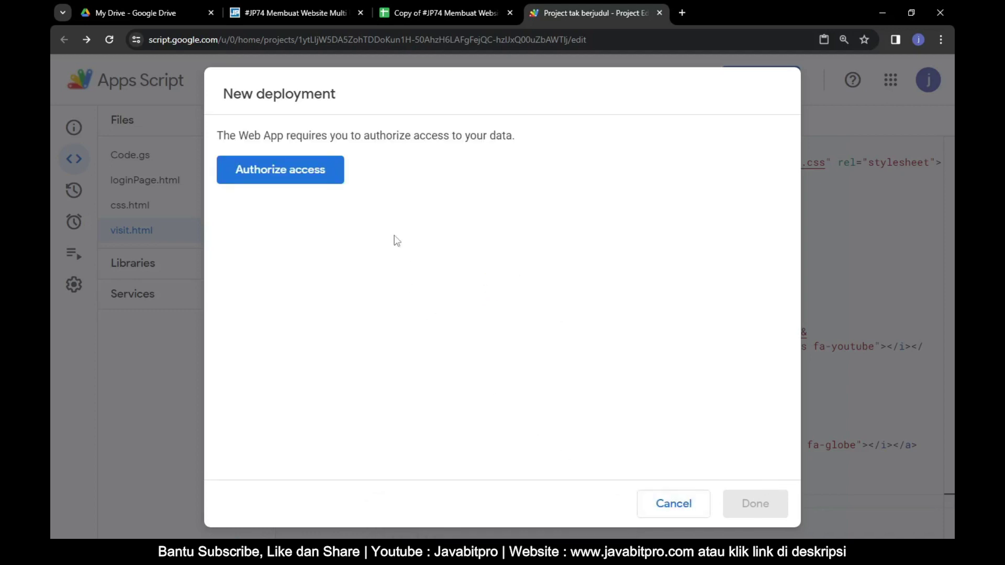
Authorize access with the account, proceed past the unverified-project warning, and allow permissions
click(330, 172)
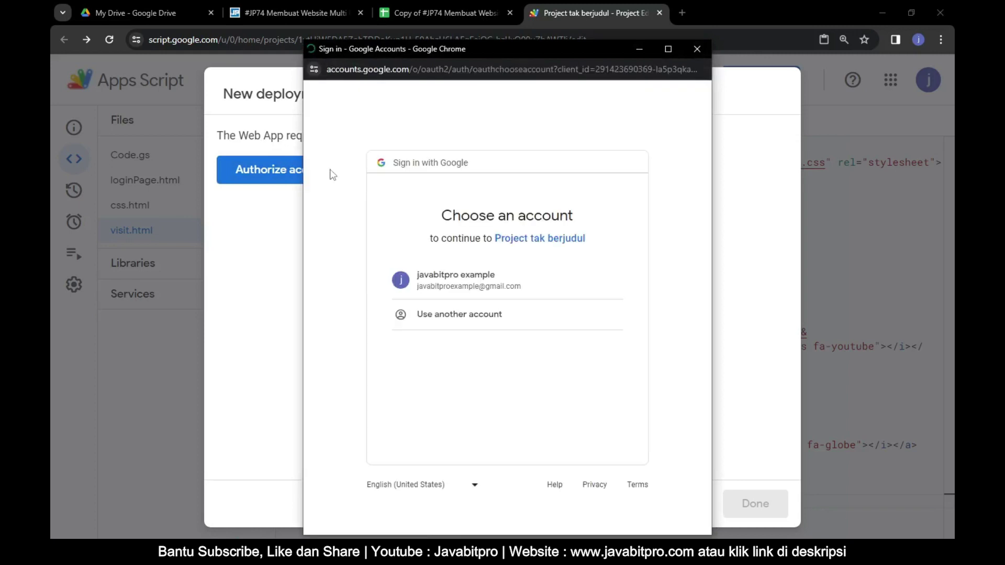
click(464, 284)
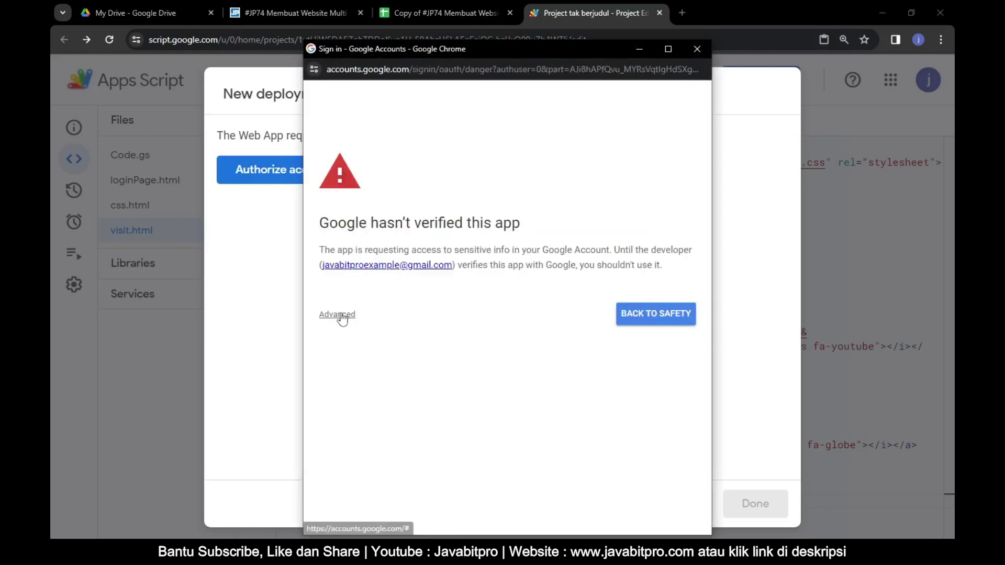
click(340, 315)
click(374, 406)
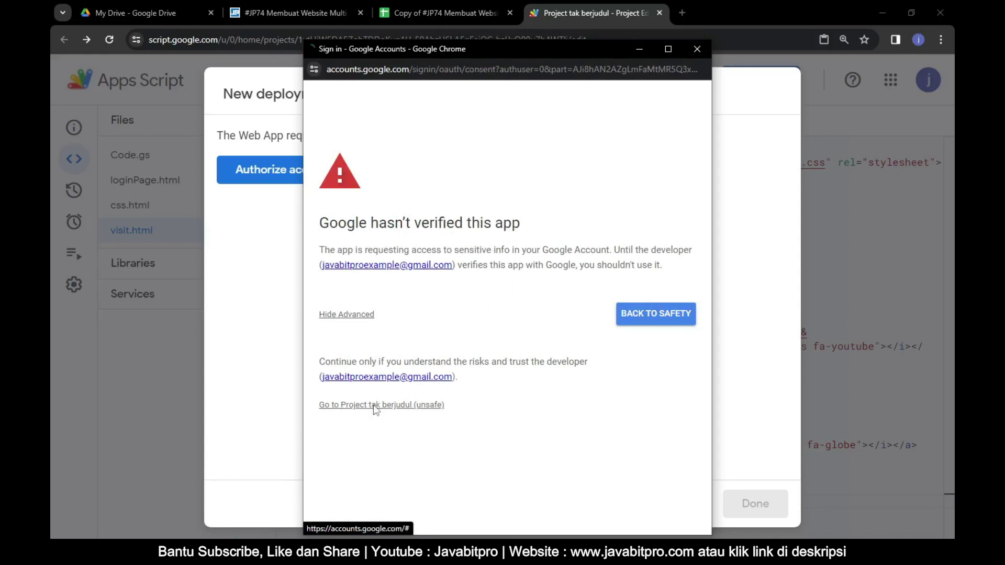
click(553, 453)
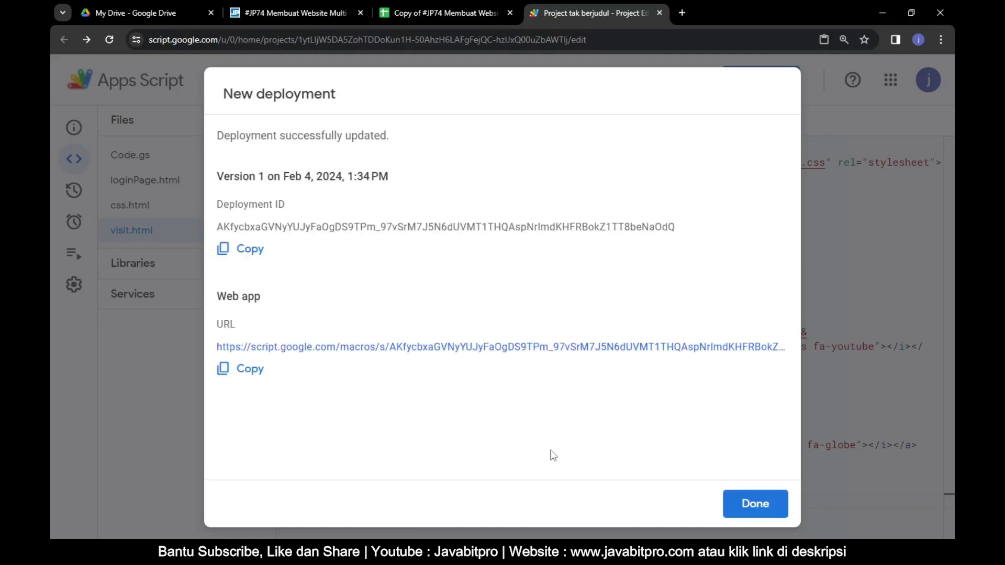
Review the step 12 instructions in the deployment tutorial article
click(323, 19)
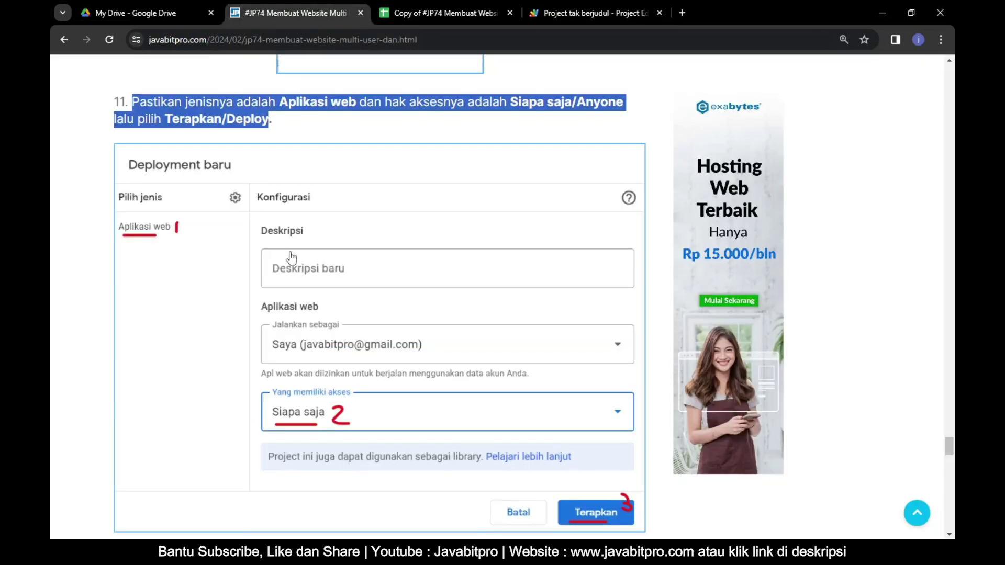
scroll(292, 257, down, 4)
scroll(291, 259, down, 5)
scroll(291, 260, down, 1)
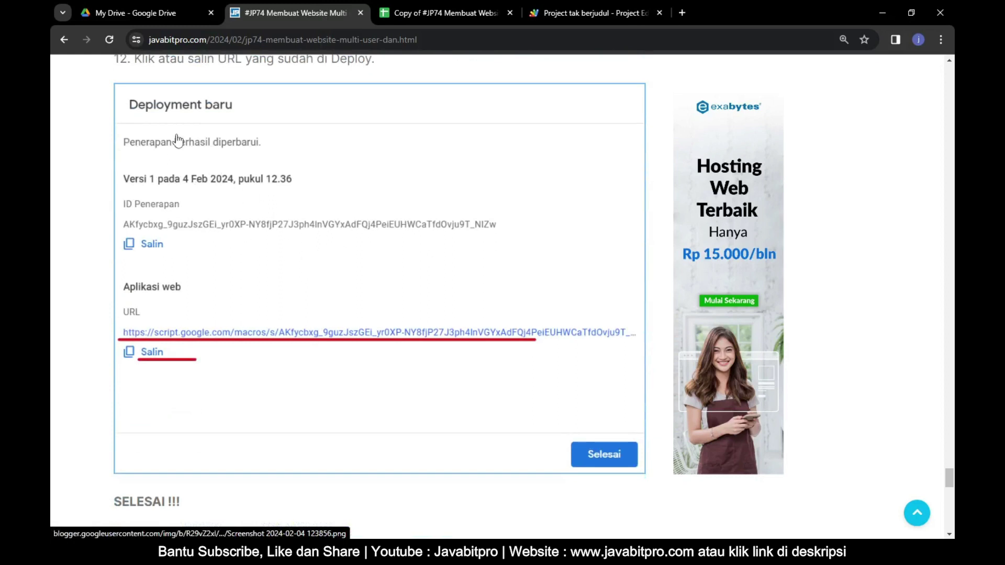
scroll(179, 151, up, 1)
drag(134, 121, 374, 116)
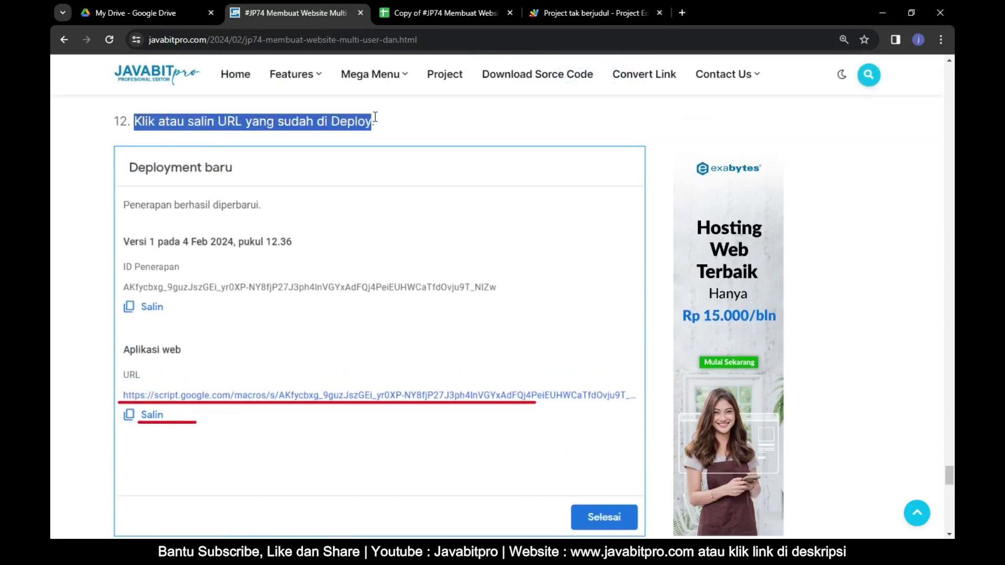
click(407, 127)
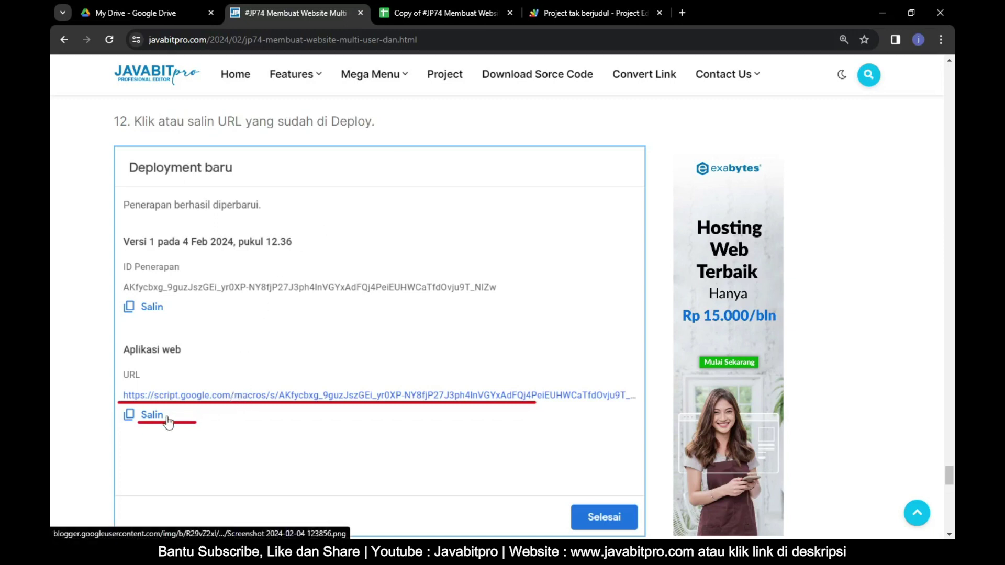
Copy the web app URL from the deployment result and open Chrome's menu
click(606, 7)
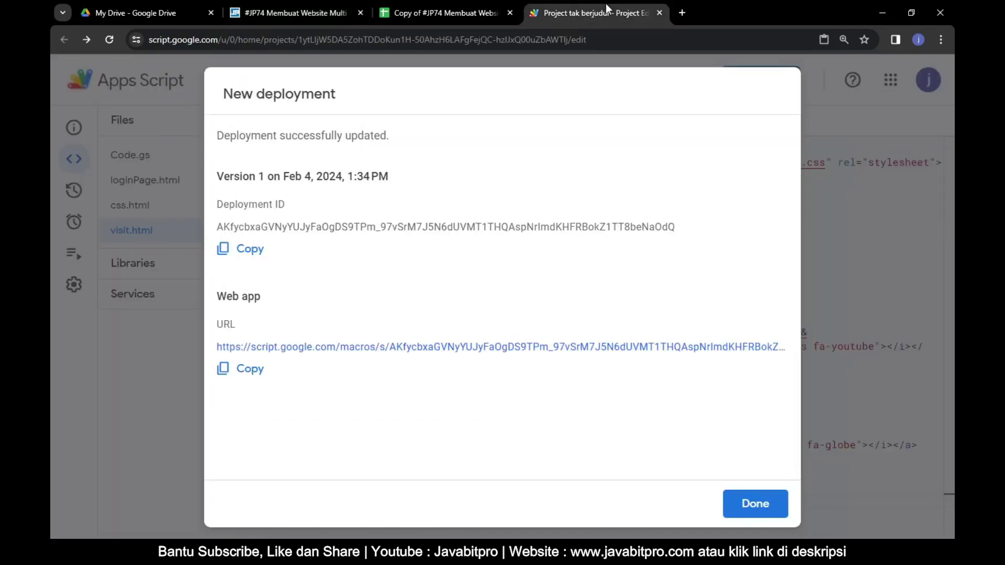
click(250, 370)
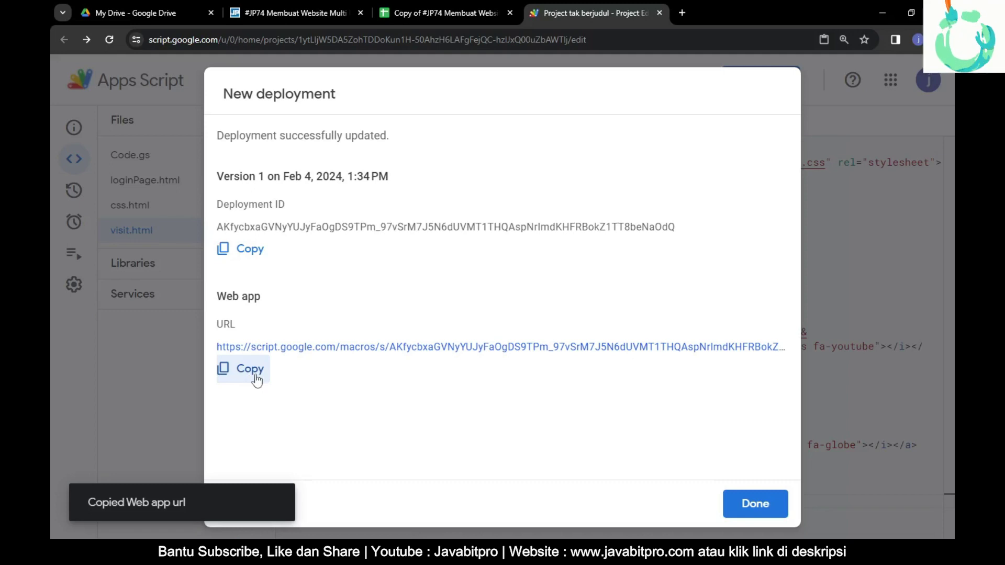
key(alt+f)
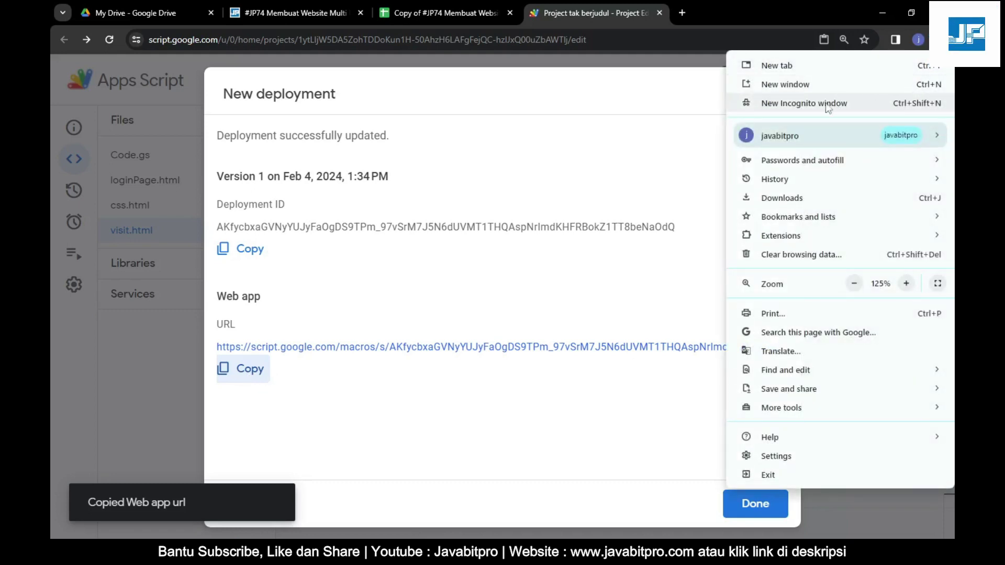
Load the copied web app URL in a new incognito window
click(804, 103)
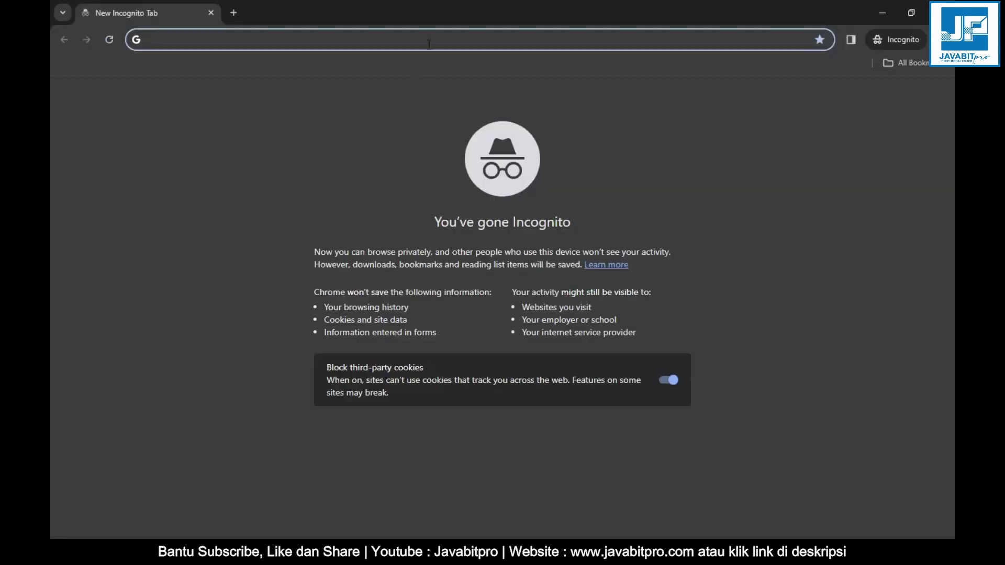
right_click(428, 40)
click(488, 164)
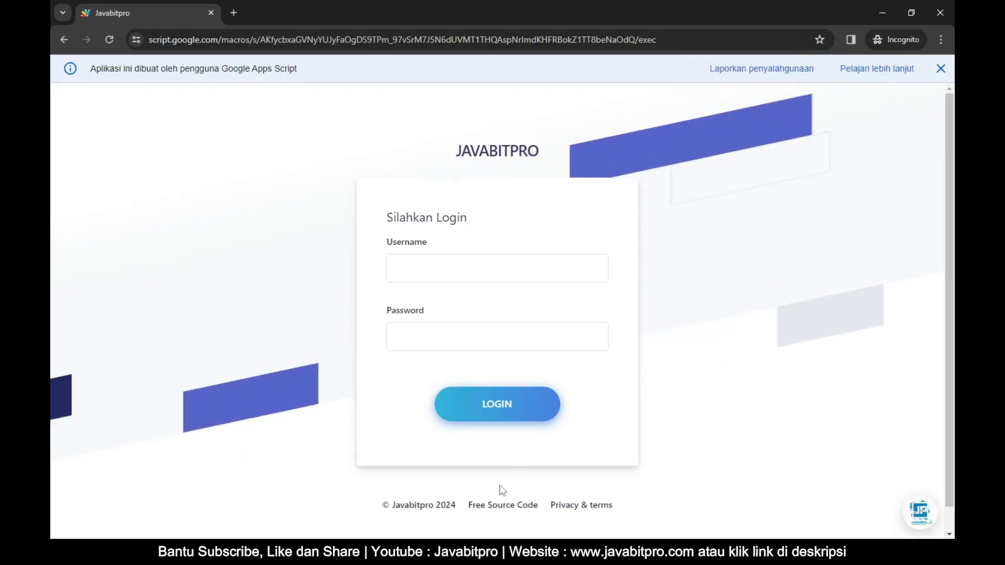
Check the admin username and password in cells A2 and B2 of the users sheet
click(430, 555)
click(373, 518)
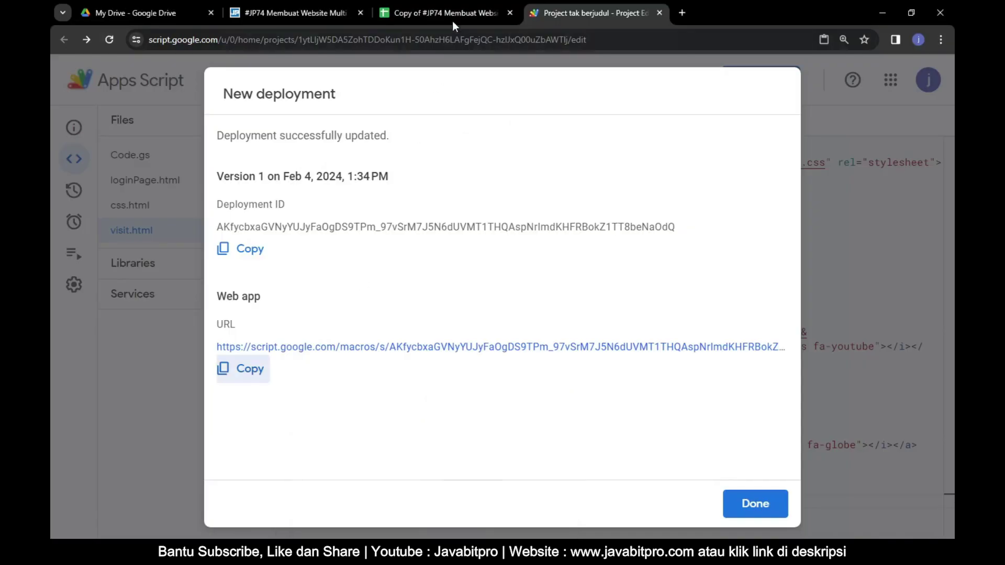
click(452, 14)
click(130, 215)
click(230, 216)
click(162, 214)
click(204, 215)
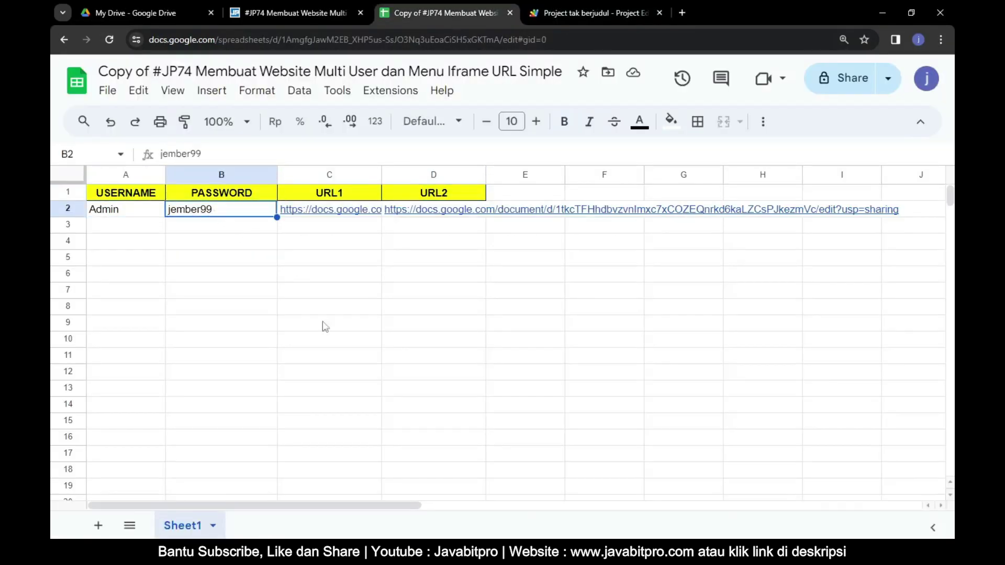
Log in to the web app as Admin with the admin password
click(430, 556)
click(496, 498)
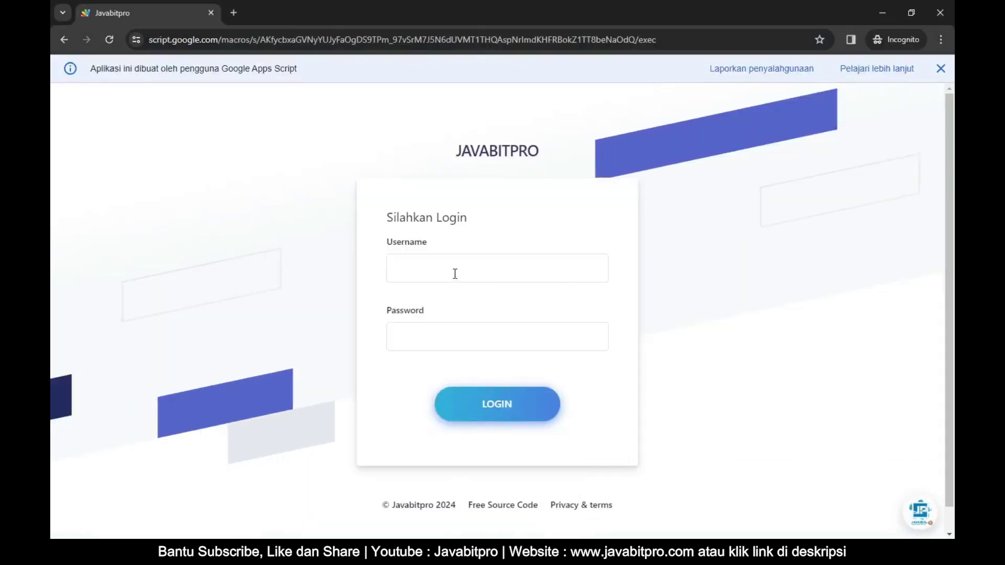
click(460, 277)
text(Admin)
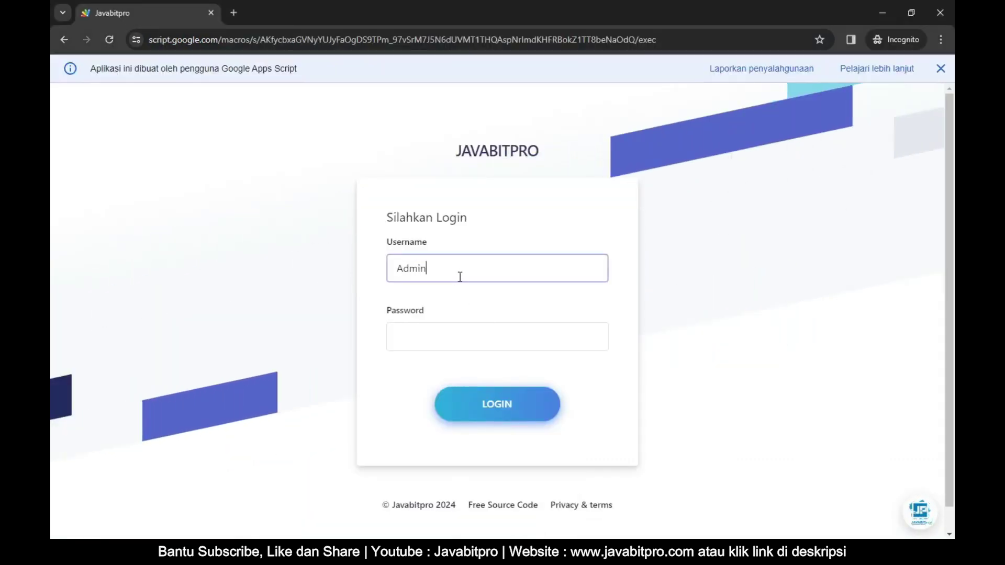
click(457, 329)
text(admin)
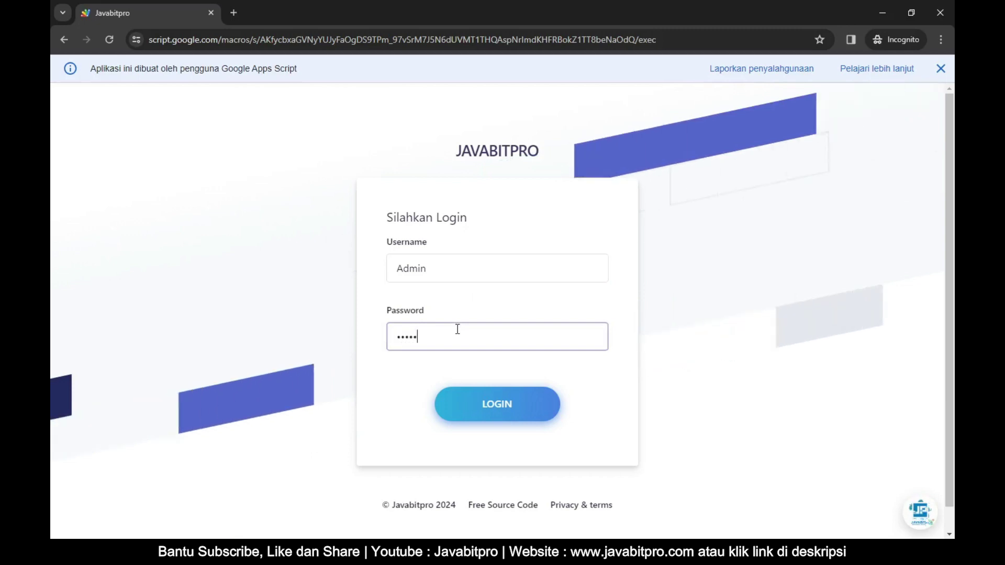
text(1234)
click(489, 399)
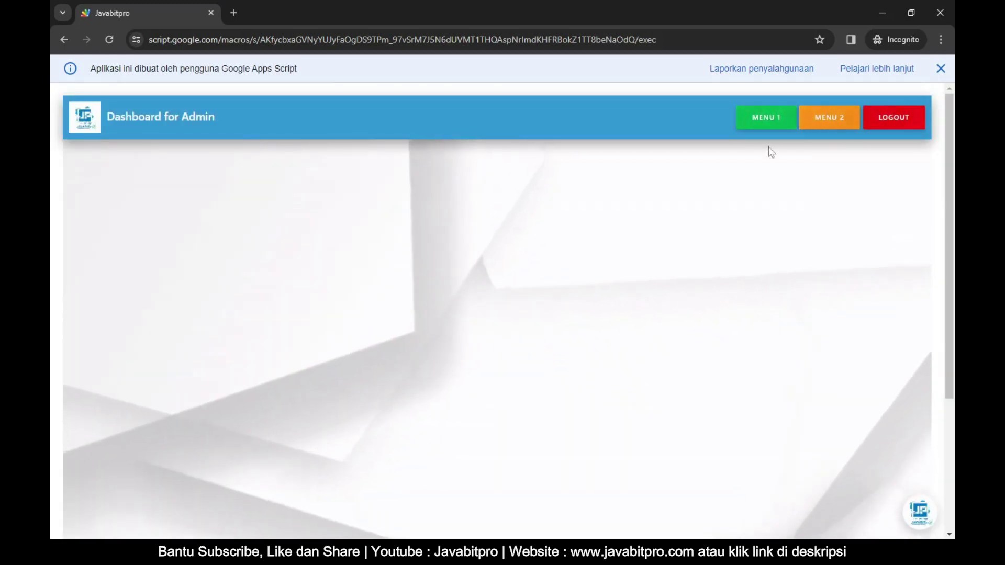
View the MENU 1 and MENU 2 pages, log out, and return to the users spreadsheet
click(765, 118)
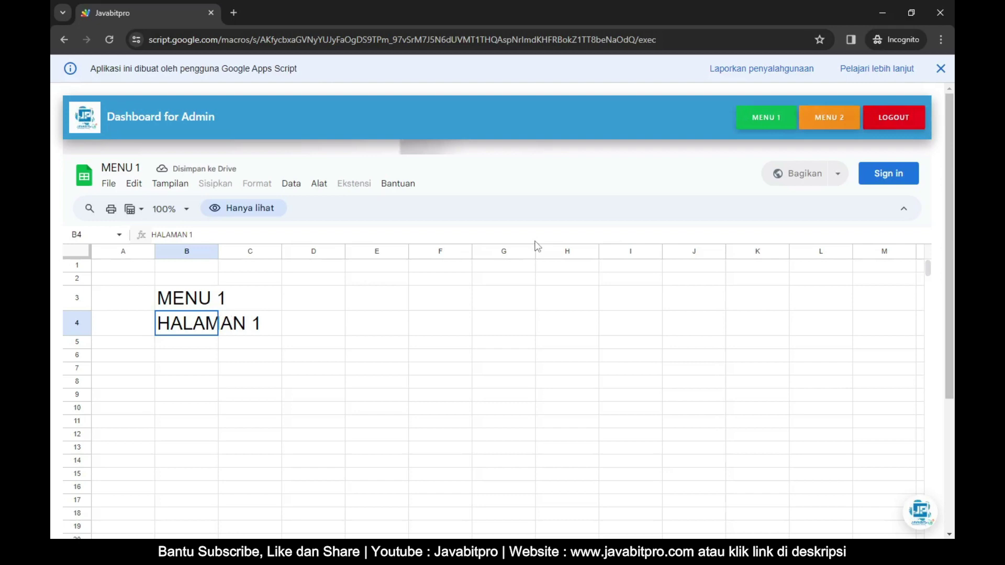
click(840, 119)
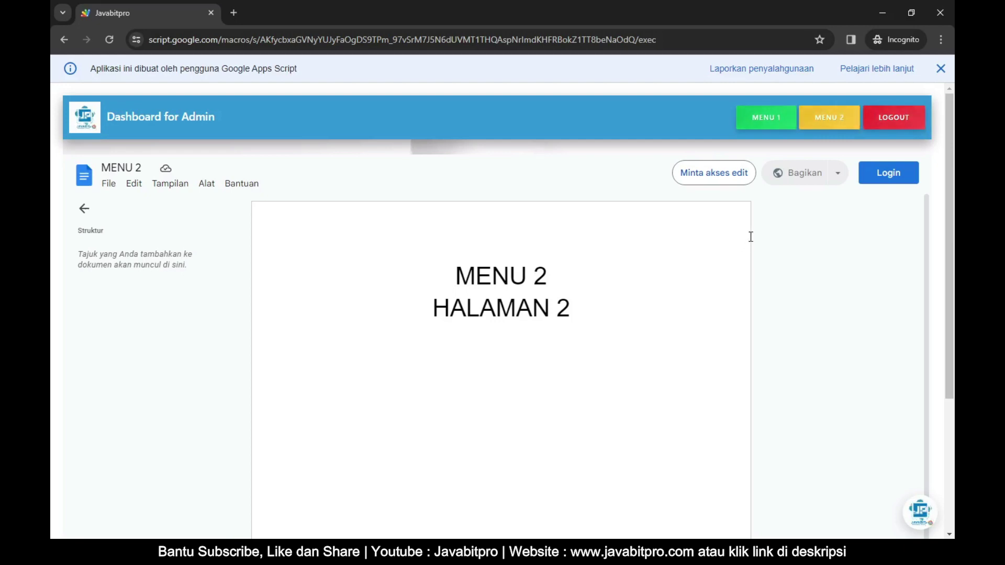
click(894, 120)
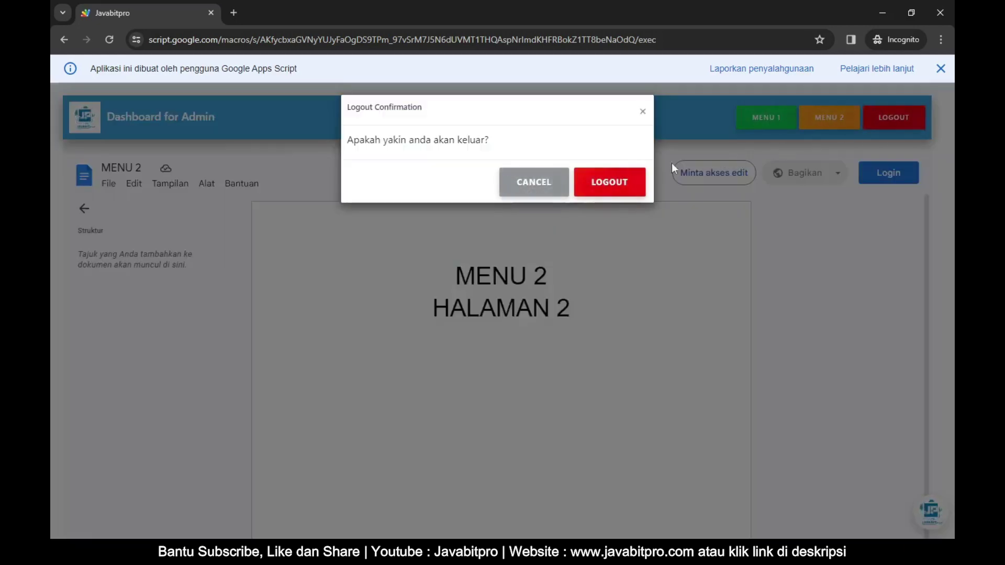
click(625, 189)
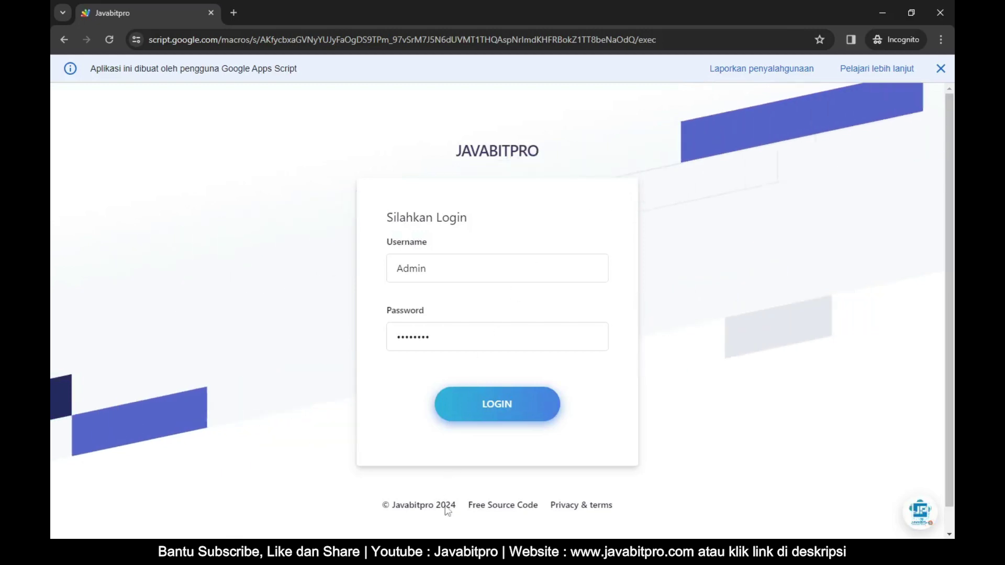
click(361, 482)
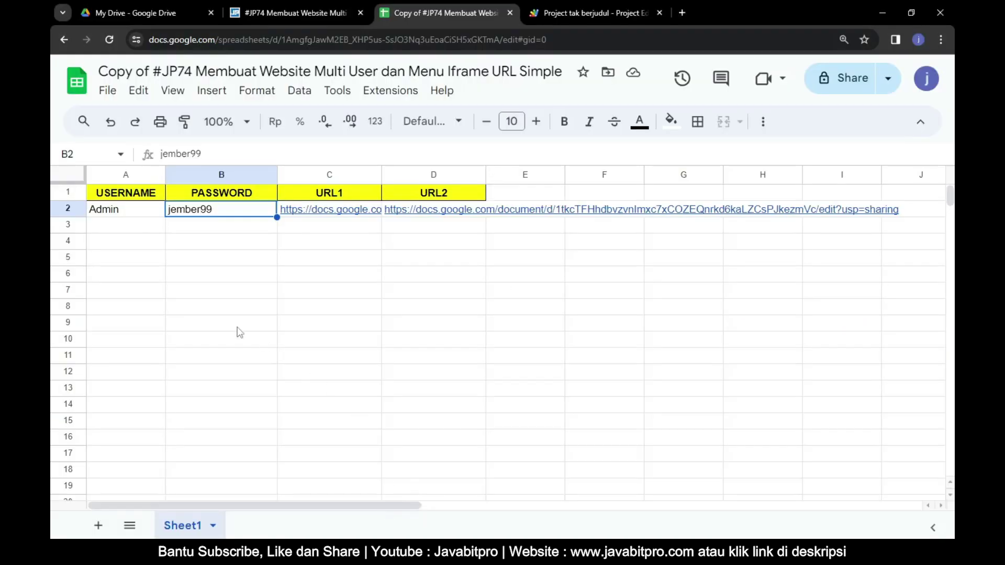
Enter the second user's username in A3 and password in B3
click(127, 231)
text(Desta)
click(218, 231)
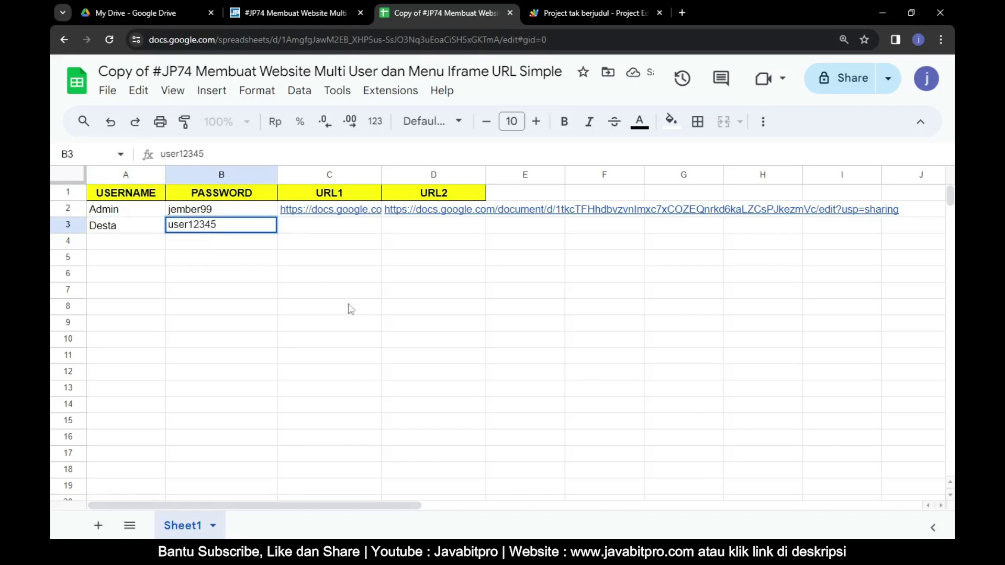
click(331, 229)
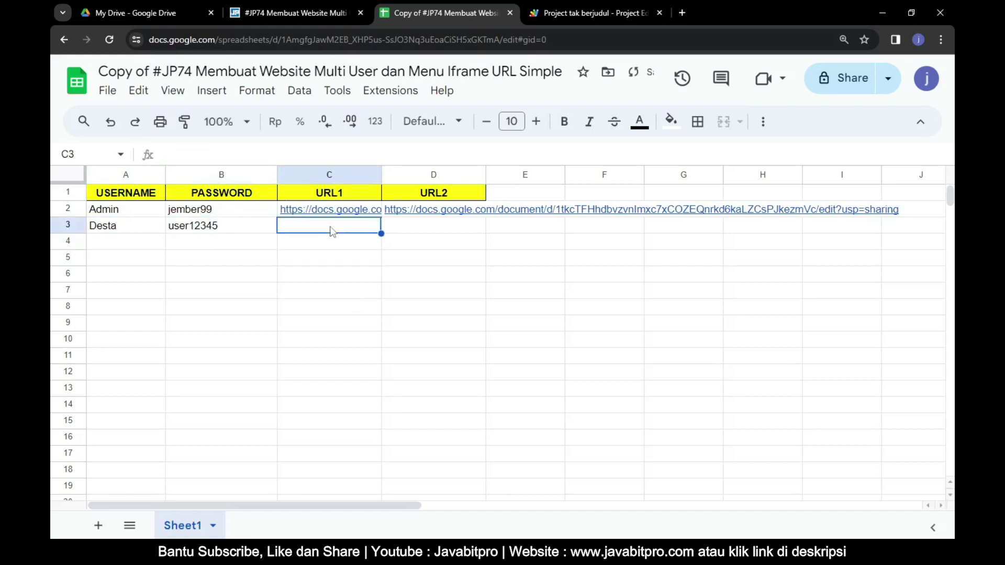
click(304, 15)
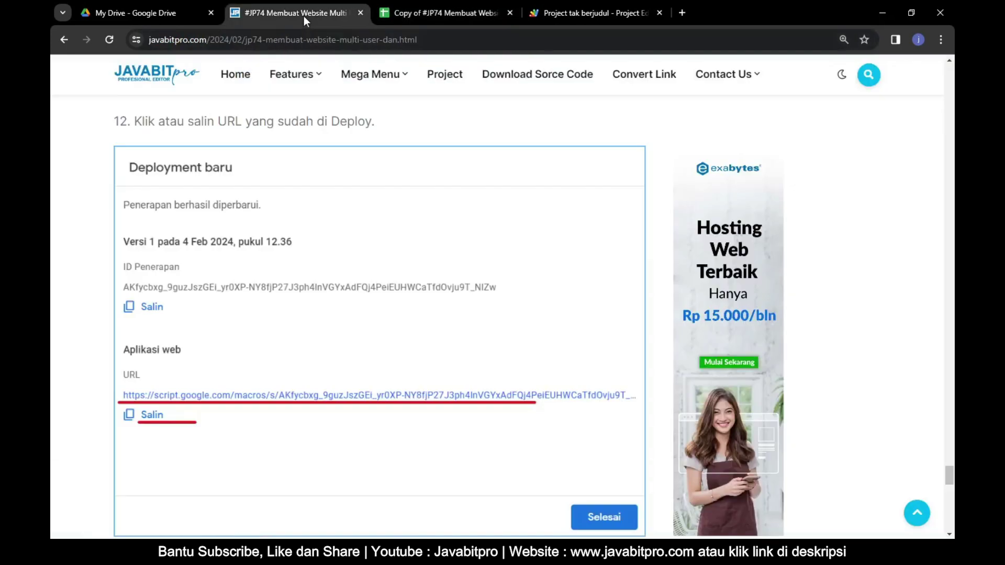
click(386, 11)
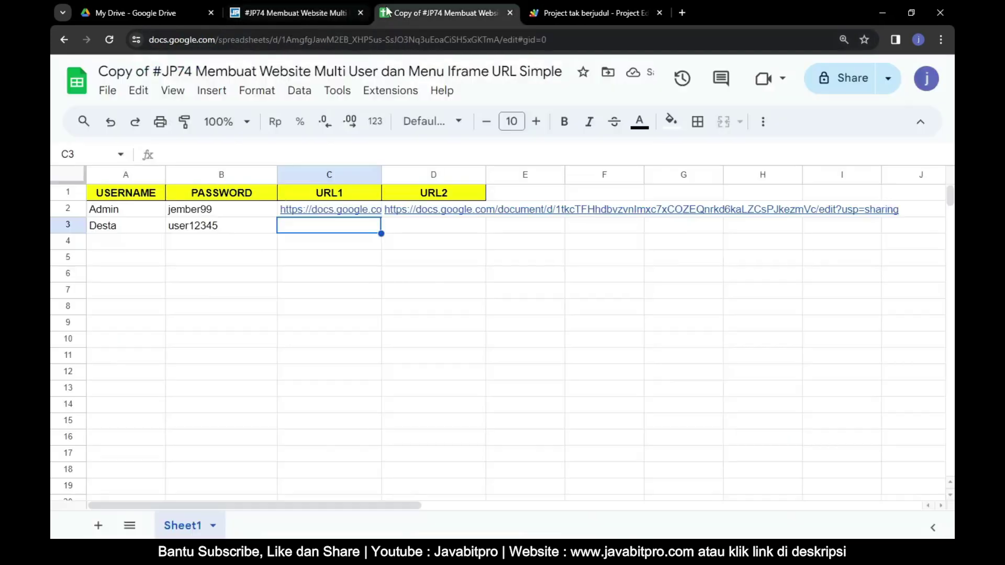
Share Daftar Nama as Editor with anyone who has the link, and copy the link
click(173, 15)
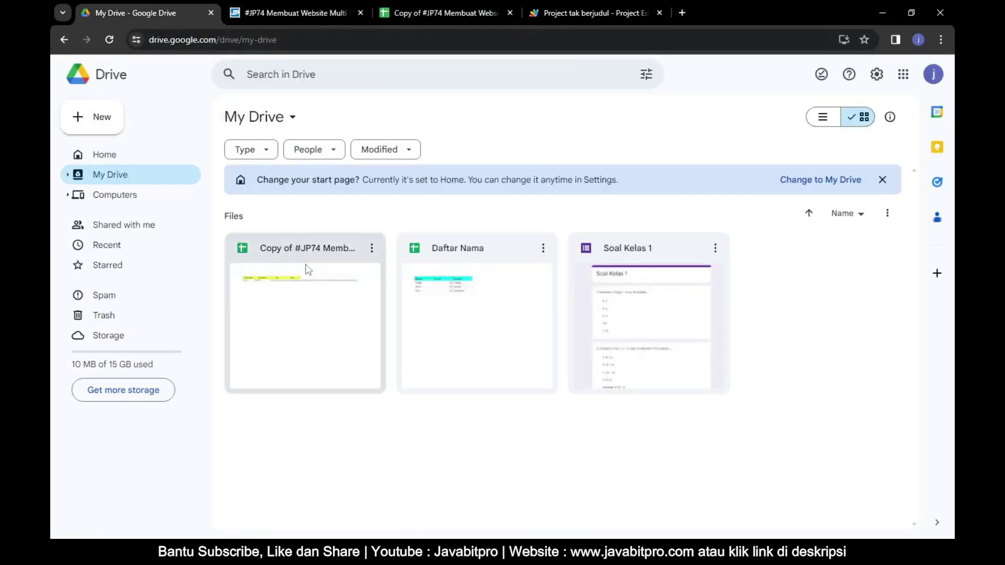
double_click(482, 302)
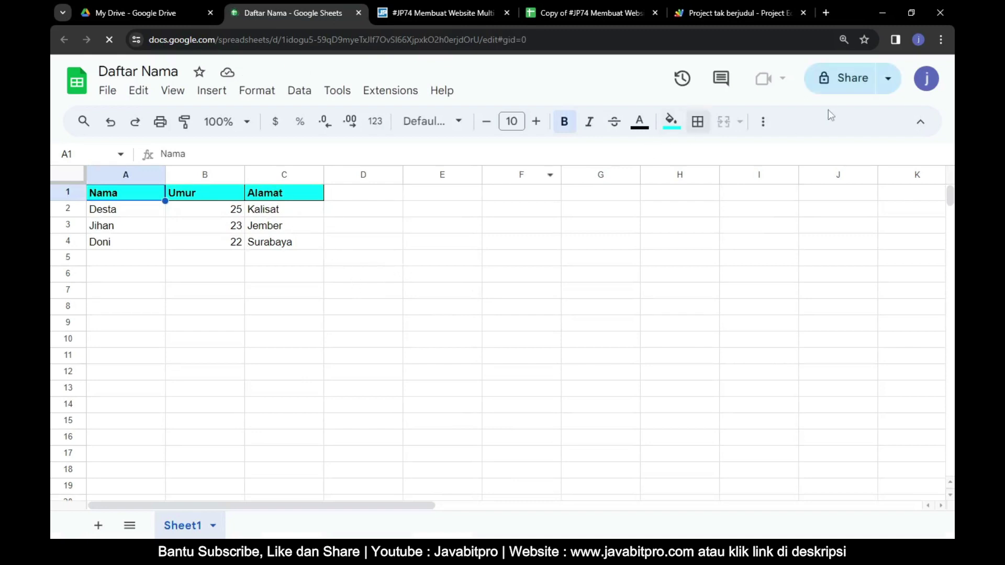
click(853, 79)
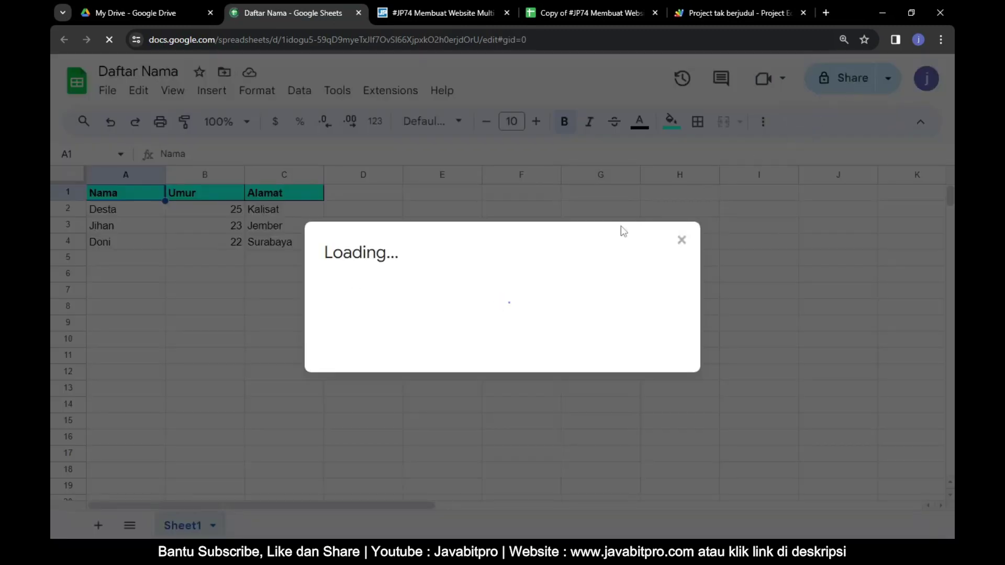
click(387, 363)
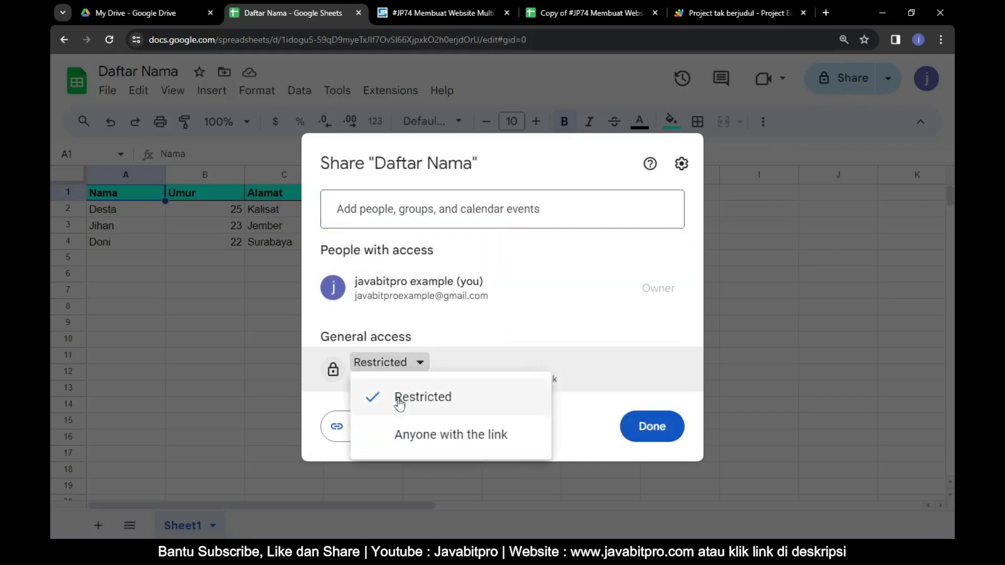
click(415, 438)
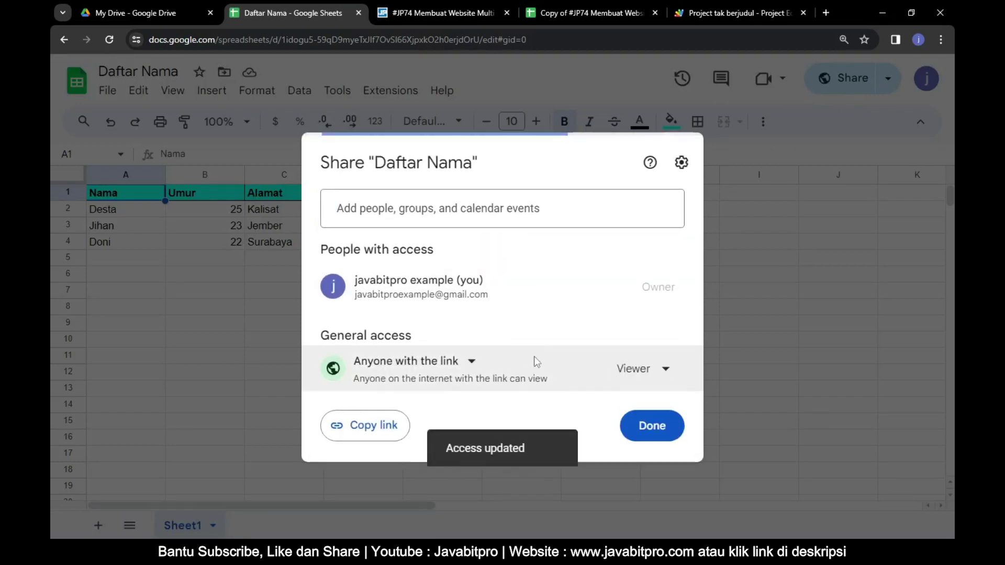
click(665, 371)
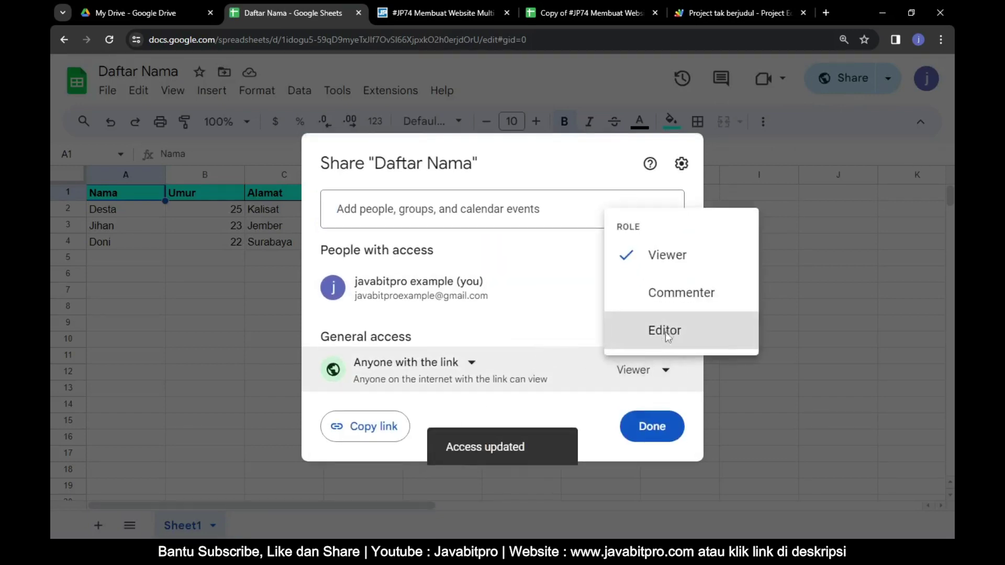
click(664, 332)
click(374, 433)
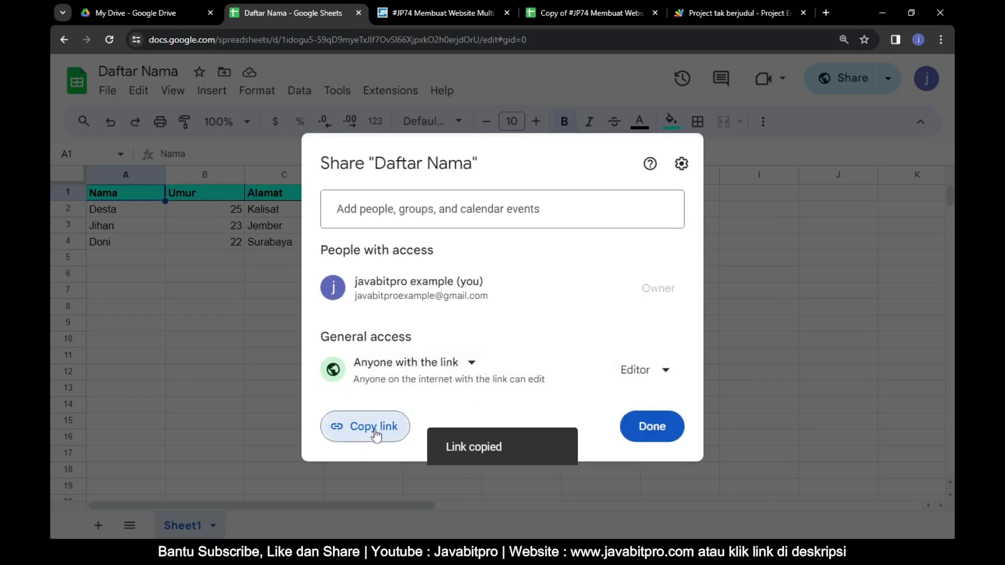
Paste the Daftar Nama link into C3 under URL1, then open the Soal Kelas 1 form
click(583, 12)
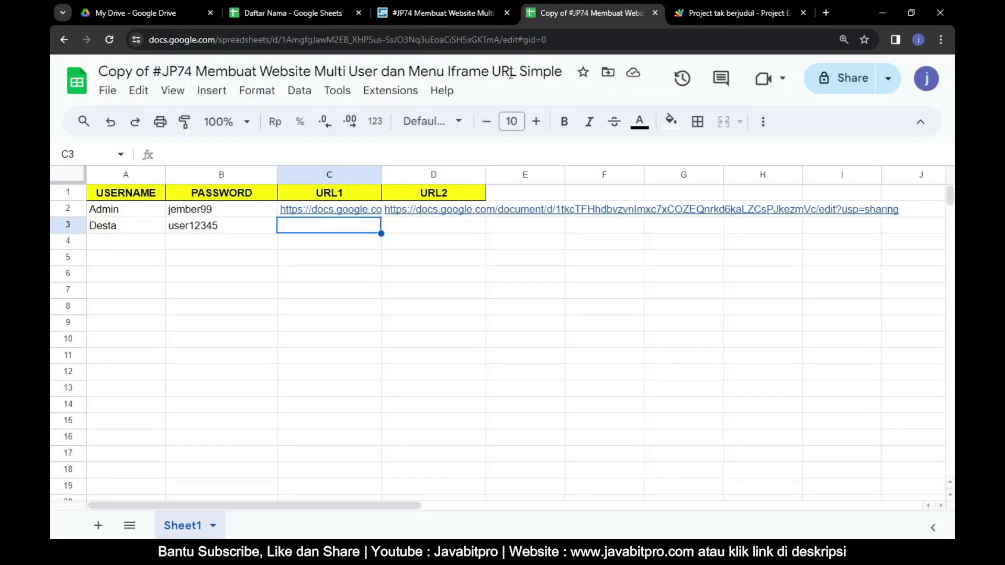
right_click(354, 231)
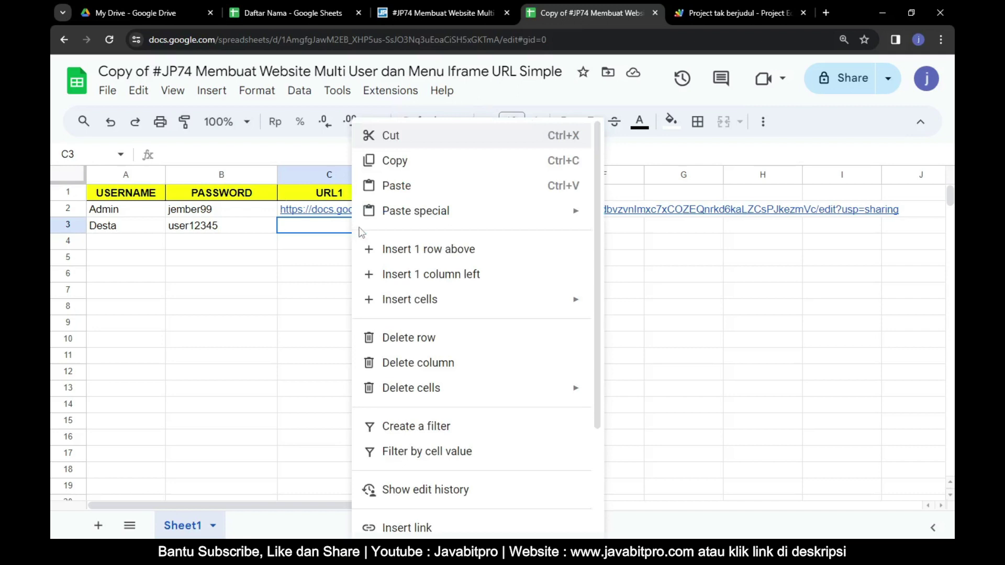
click(394, 185)
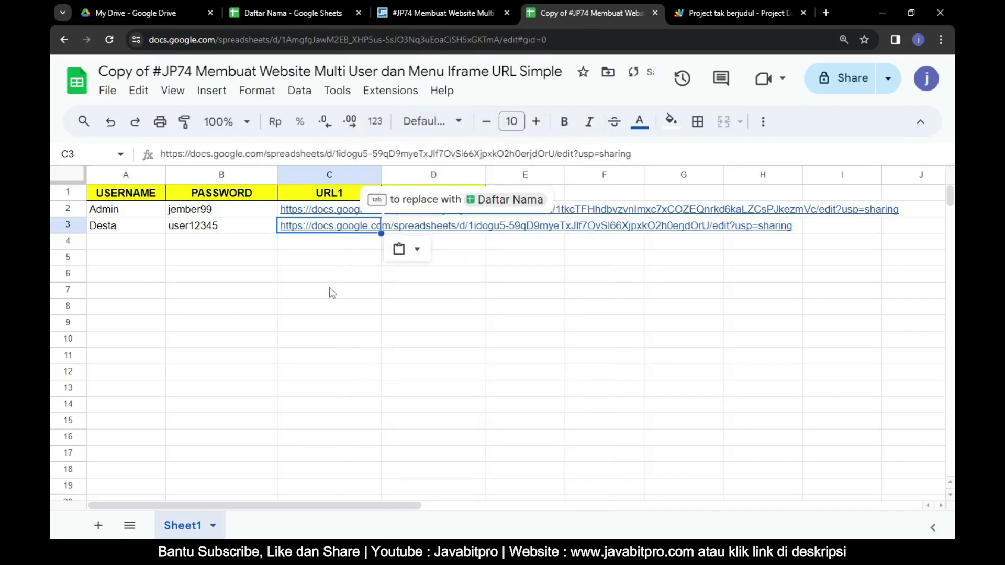
click(133, 12)
double_click(653, 294)
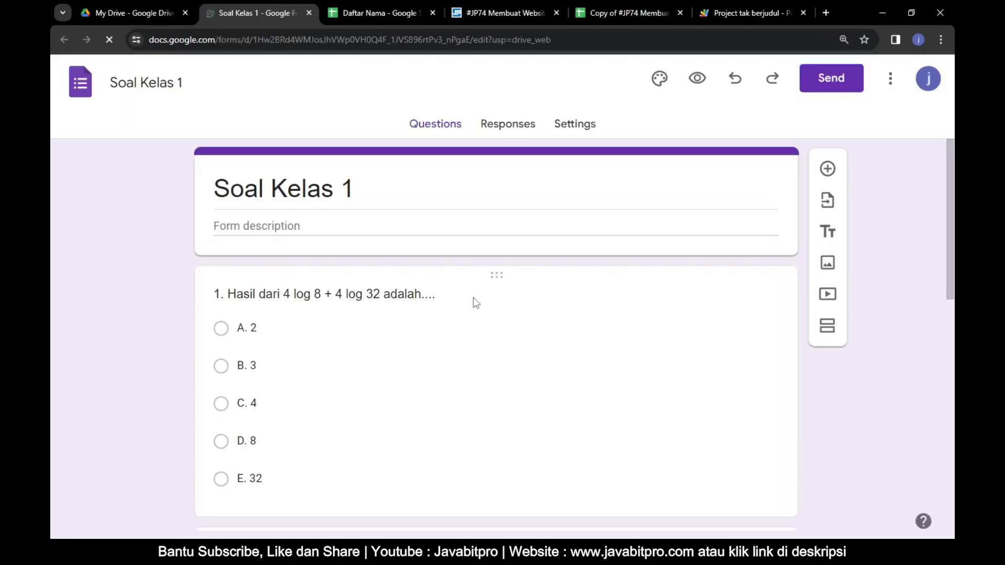
Copy the Soal Kelas 1 form's shortened share link from the Send dialog
click(834, 87)
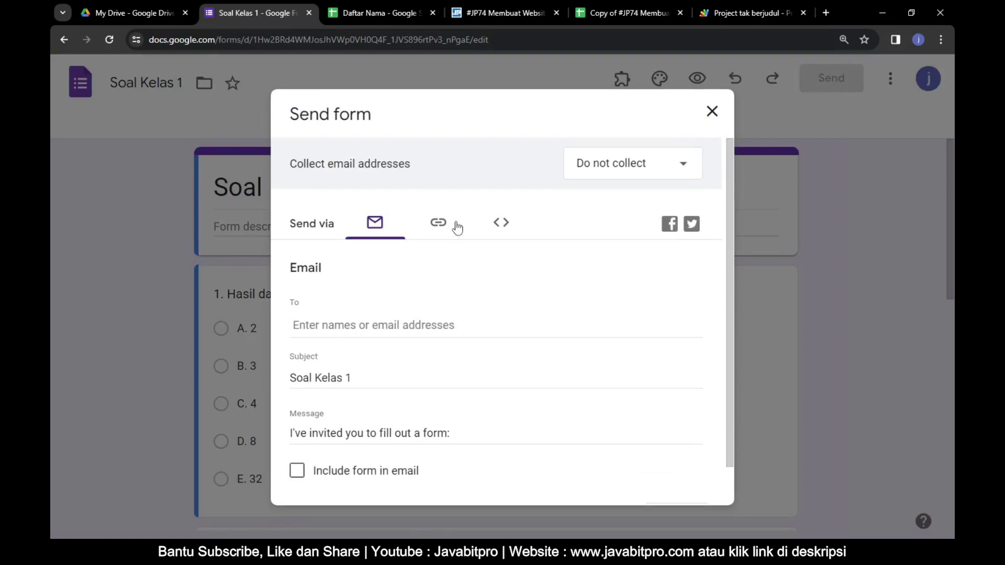
click(440, 226)
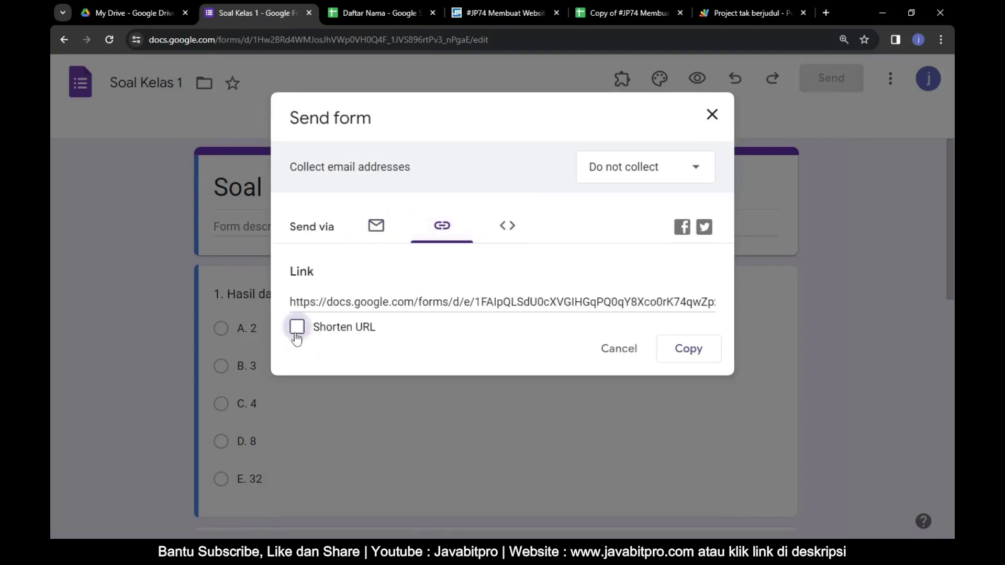
click(674, 356)
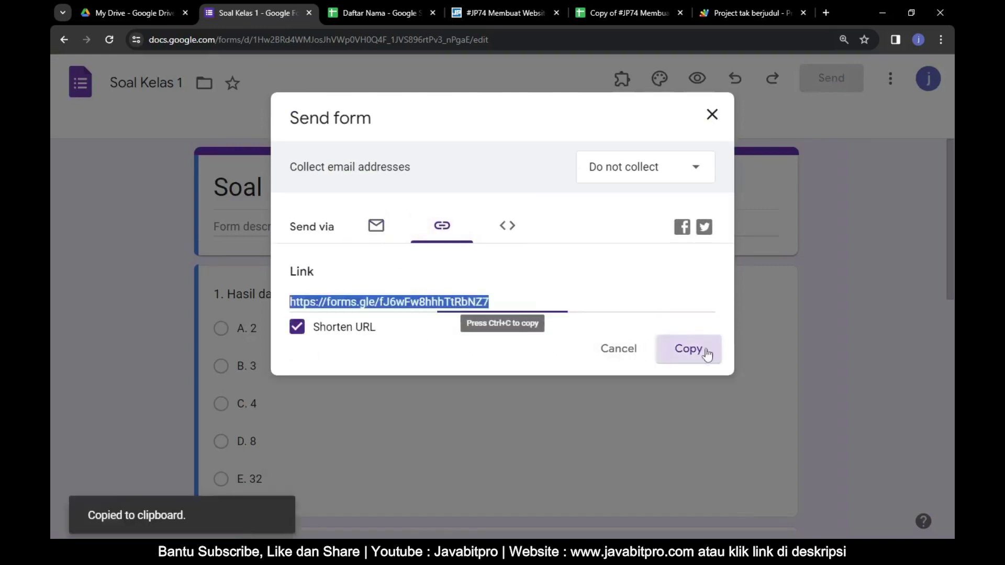
Paste the shortened form link into D3 and select A3:D3 to review the row
click(605, 4)
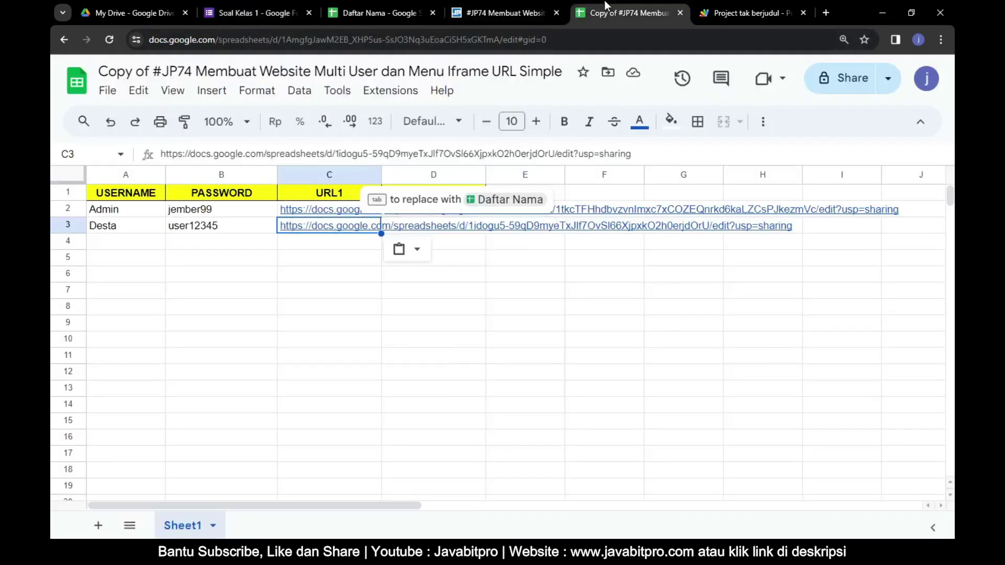
click(478, 229)
right_click(474, 230)
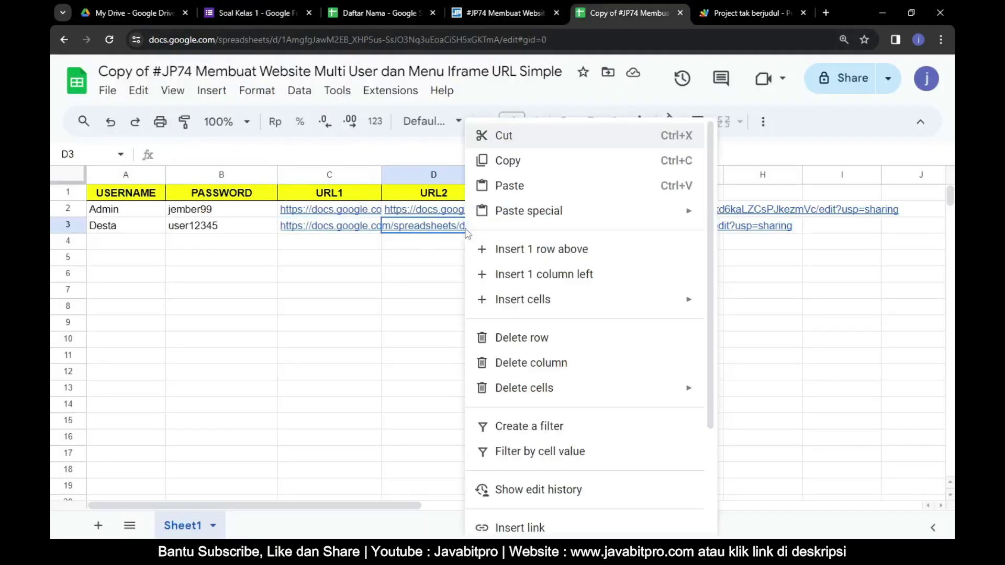
click(556, 190)
click(386, 265)
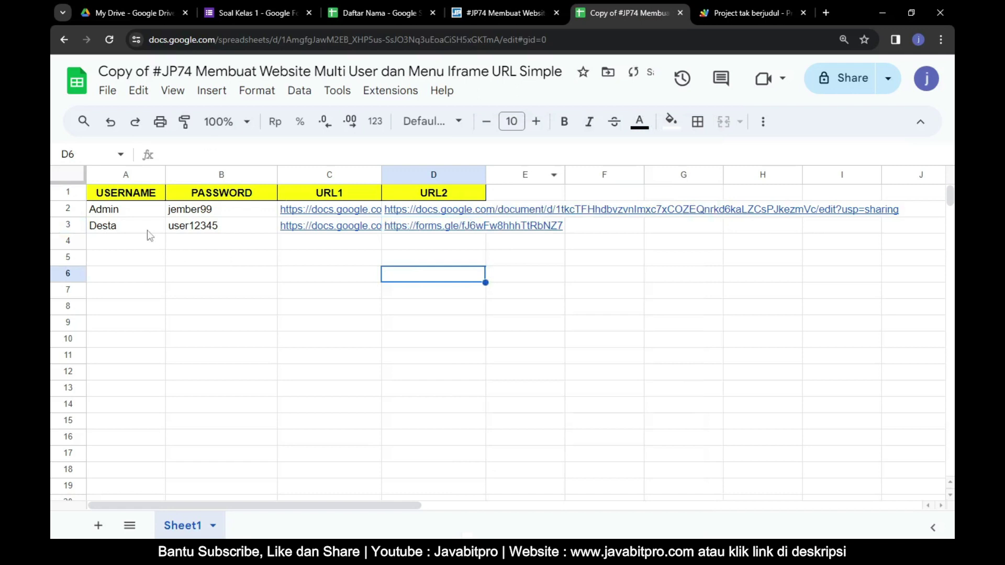
drag(149, 231, 466, 226)
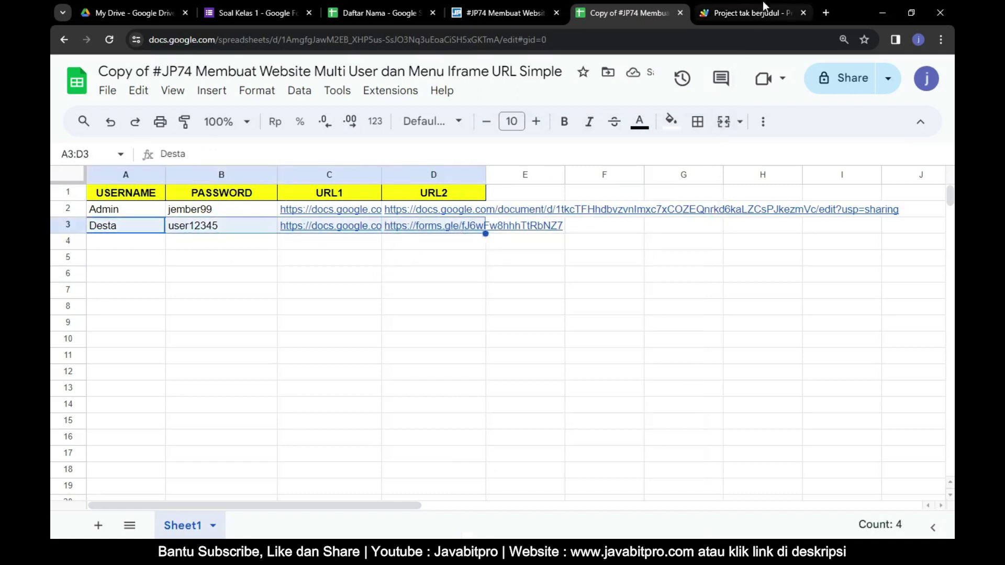
click(762, 2)
click(508, 2)
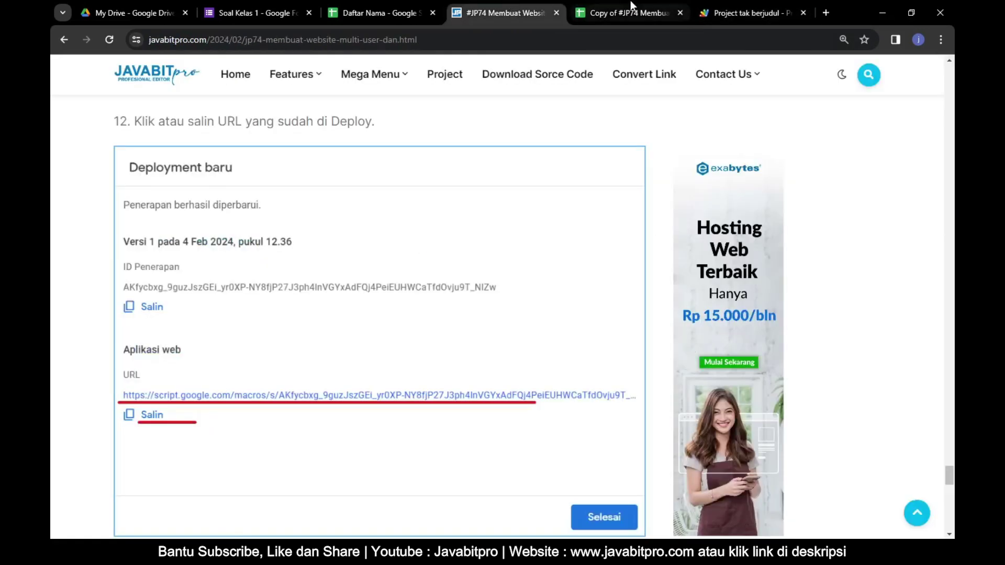
click(632, 6)
click(171, 262)
drag(153, 230, 429, 231)
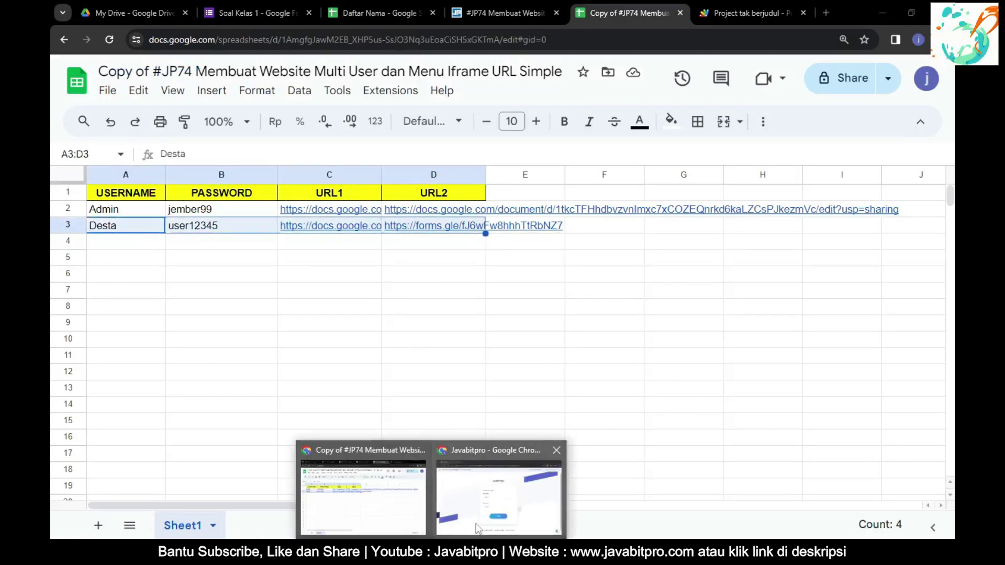
Log in to the web app as the second user with their password
click(477, 527)
click(110, 39)
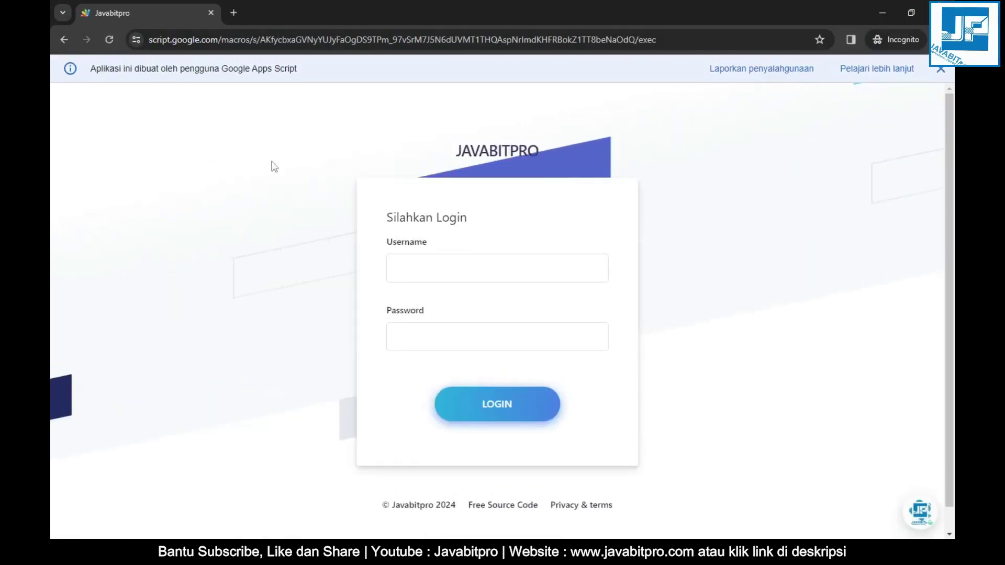
click(407, 265)
text(Desta)
click(442, 343)
text(1234567890)
click(507, 405)
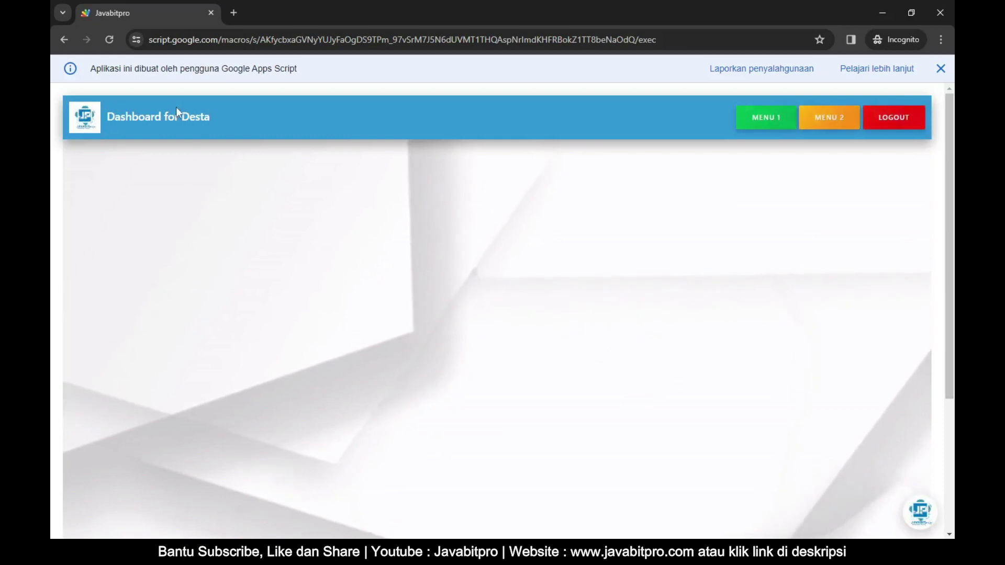
Load the embedded Daftar Nama sheet via MENU 1, then switch to the users sheet
drag(180, 116, 223, 118)
click(482, 130)
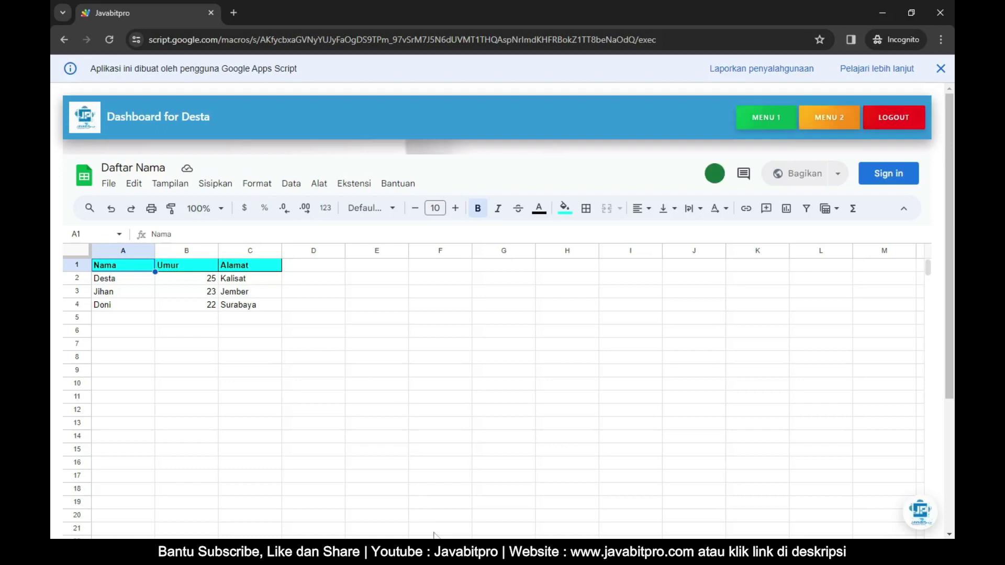
click(361, 469)
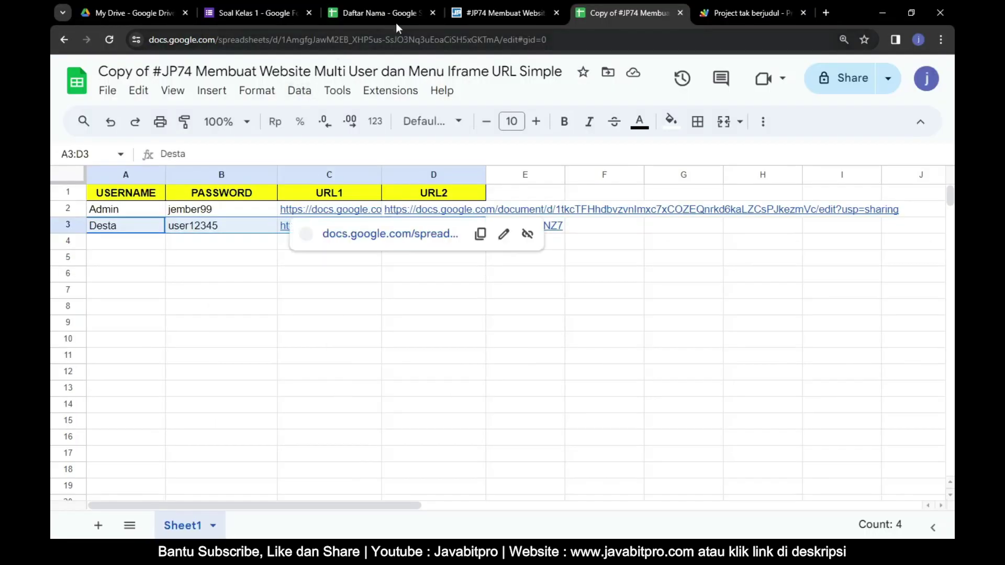
Close Daftar Nama's share dialog, then enter a new row (name, 25, Jakarta) in the embedded sheet
click(387, 13)
click(637, 438)
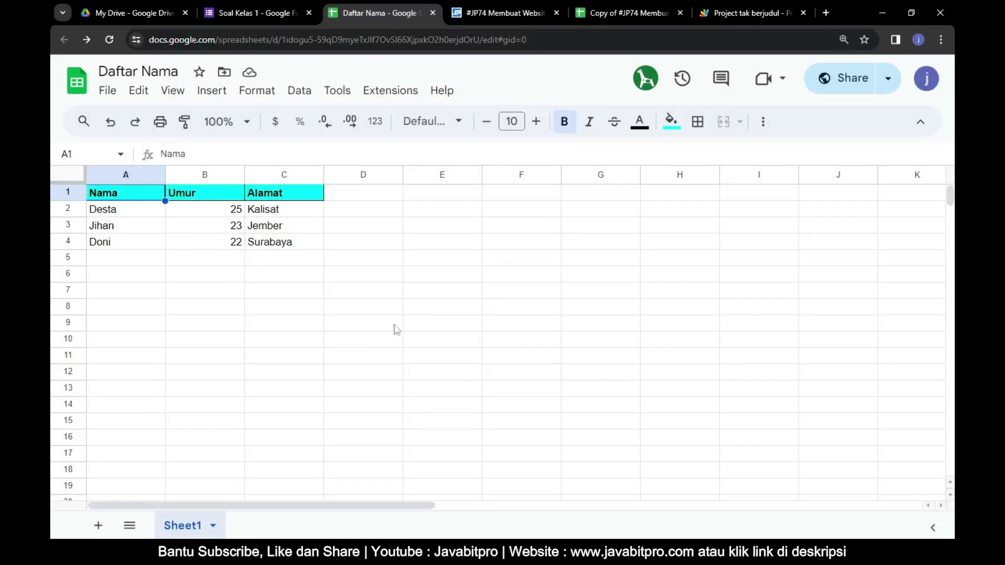
click(477, 518)
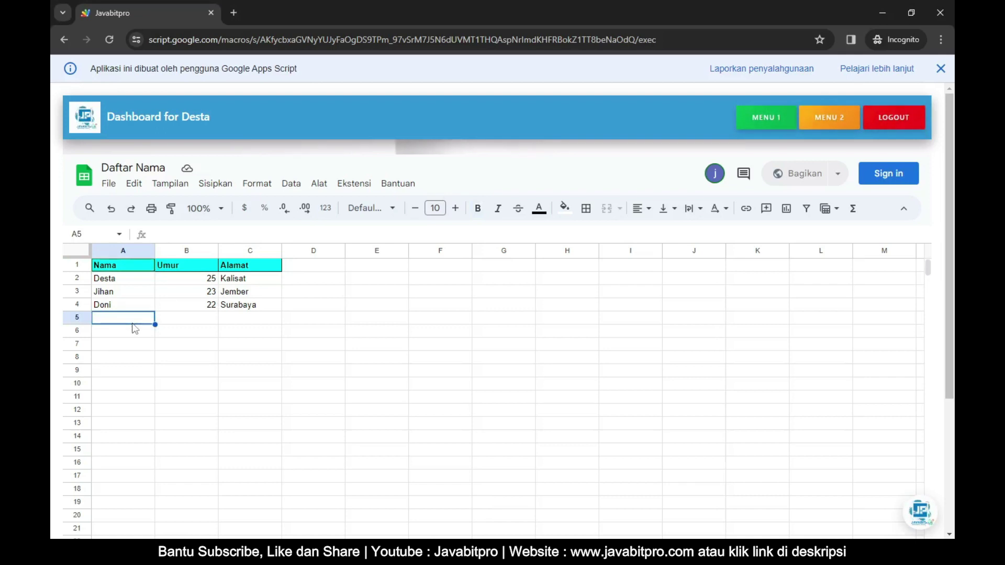
text(Ilfi)
key(Tab)
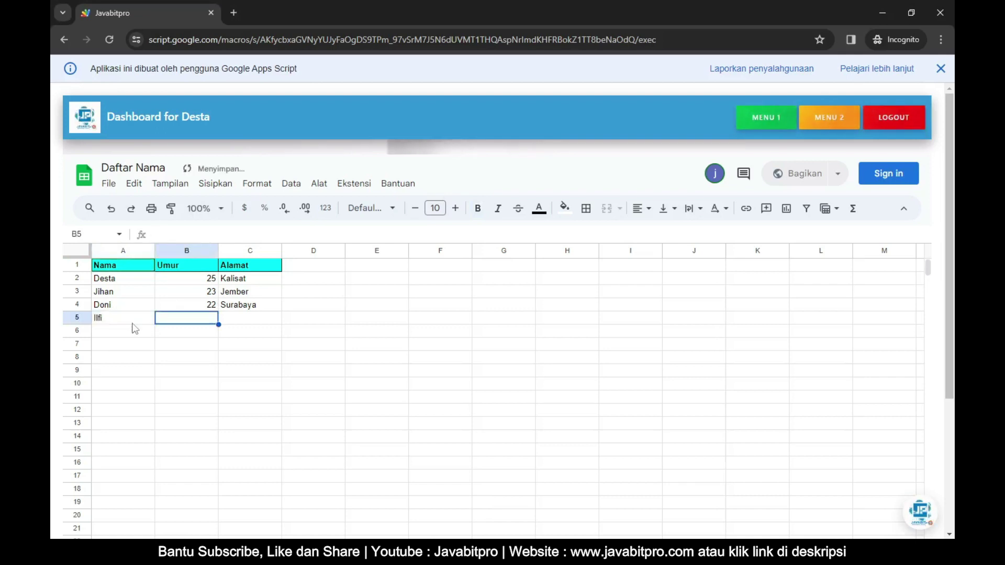
text(25)
key(Tab)
text(Jakarta)
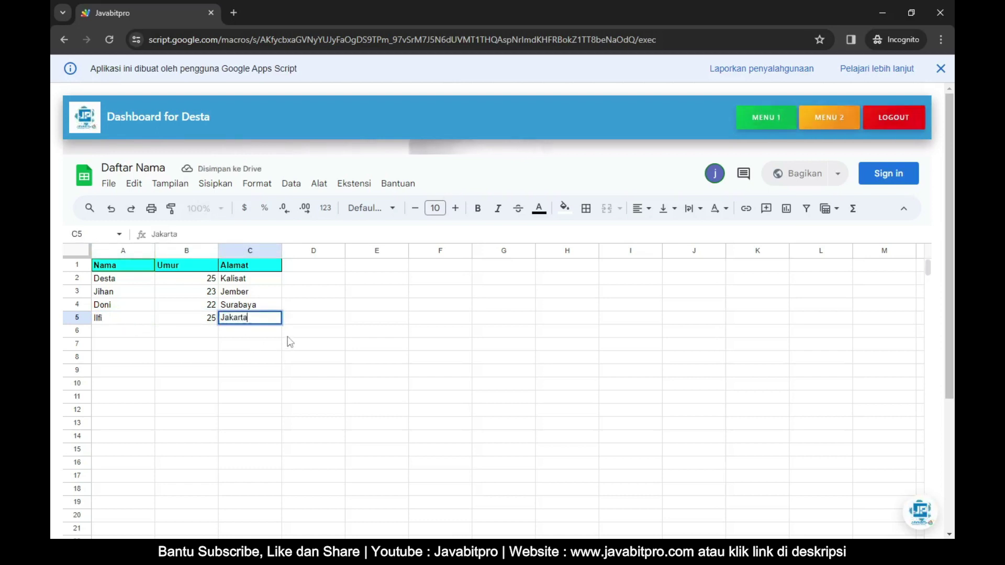
click(288, 336)
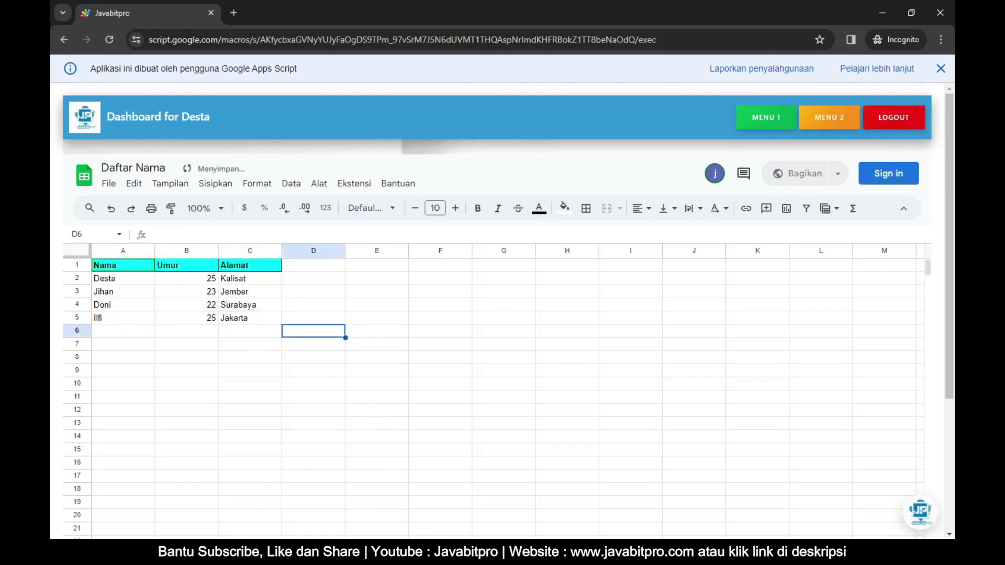
Confirm the new entry appears in A5:C5 of the original Daftar Nama sheet
click(356, 461)
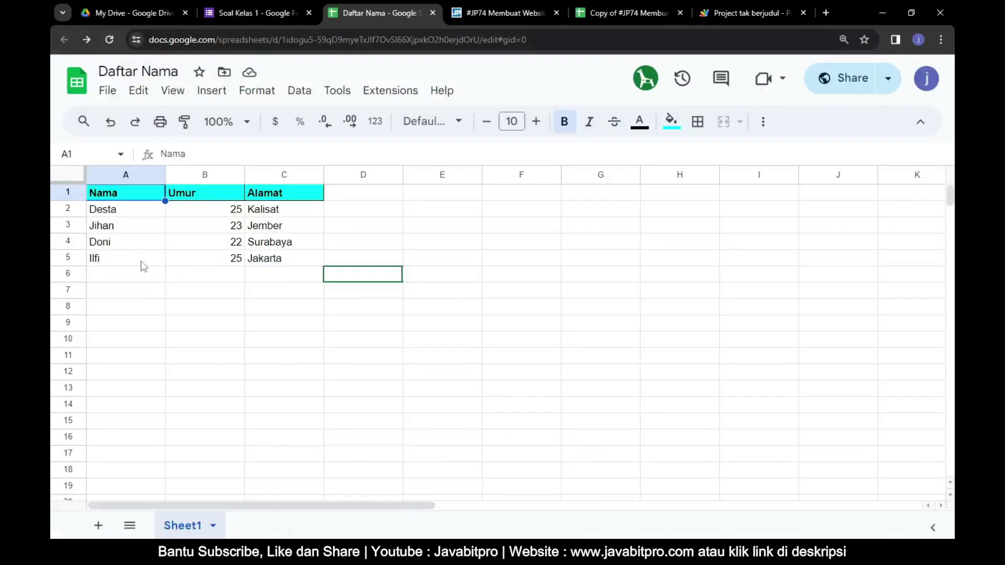
drag(141, 261, 281, 259)
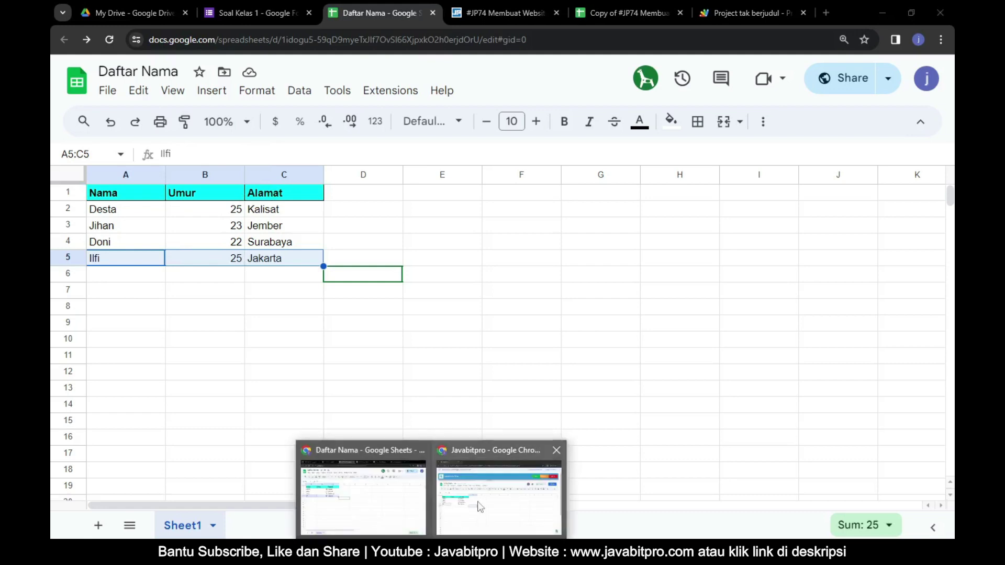
click(489, 500)
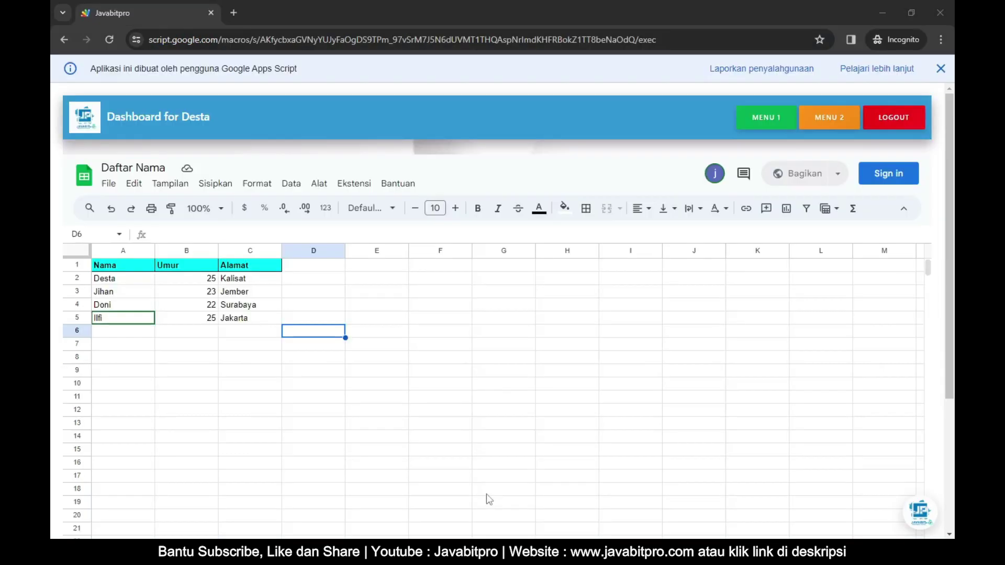
Load Soal Kelas 1 via MENU 2 and answer question 1 with A, question 2 with B
click(836, 122)
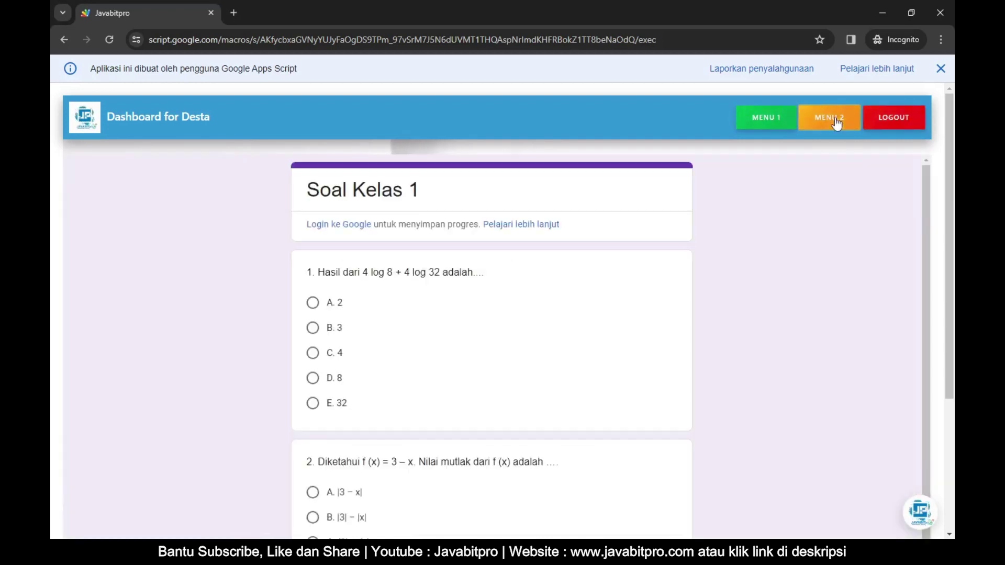
click(330, 302)
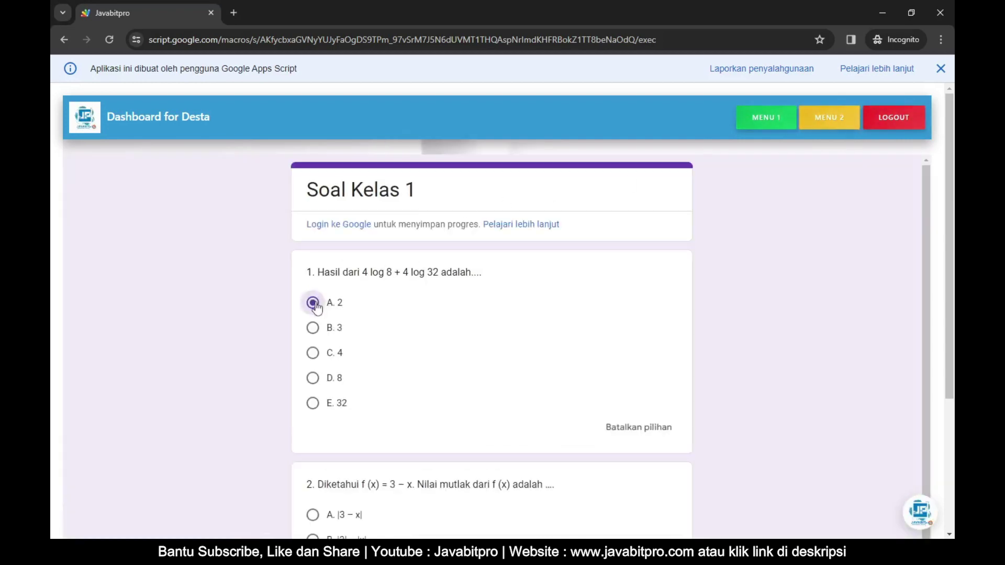
scroll(314, 419, down, 2)
click(313, 417)
scroll(314, 434, down, 3)
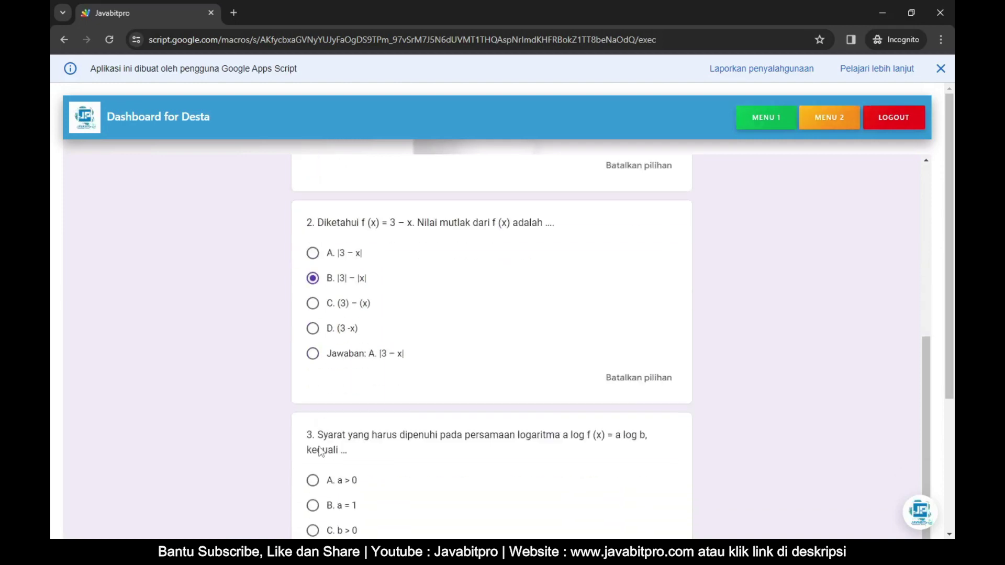
scroll(460, 453, down, 4)
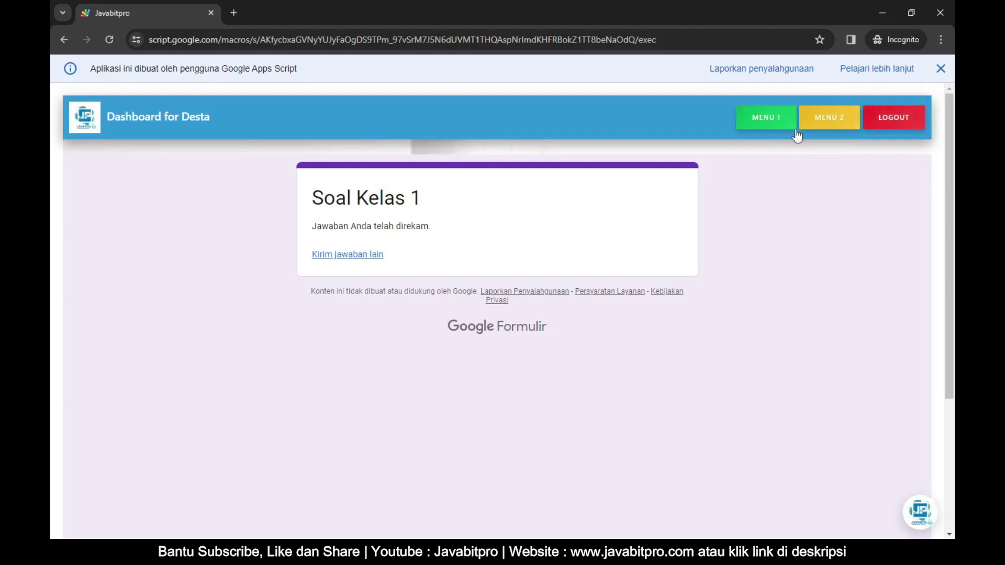
Log out of the dashboard to the Silahkan Login page, then switch to the Daftar Nama spreadsheet
click(901, 121)
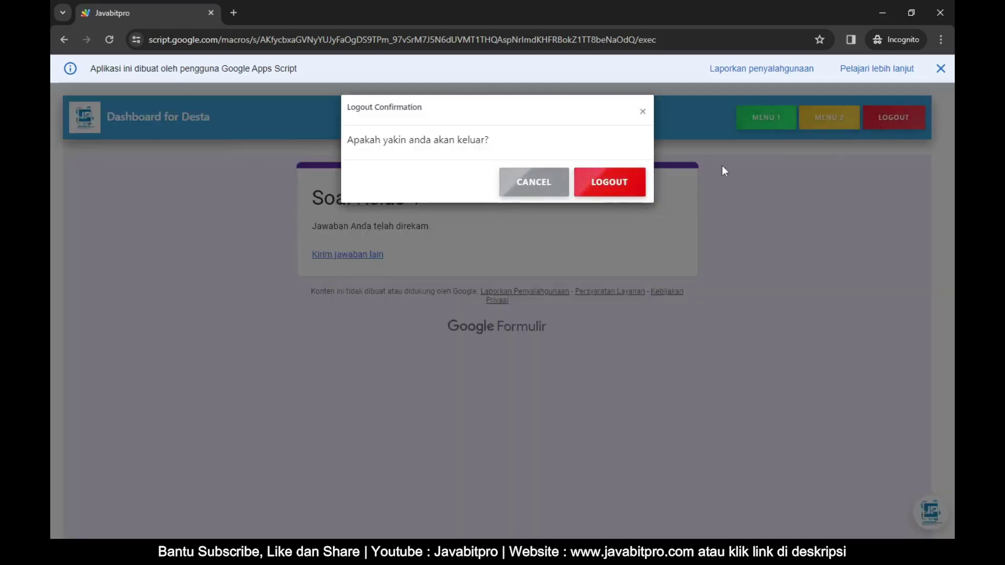
click(606, 185)
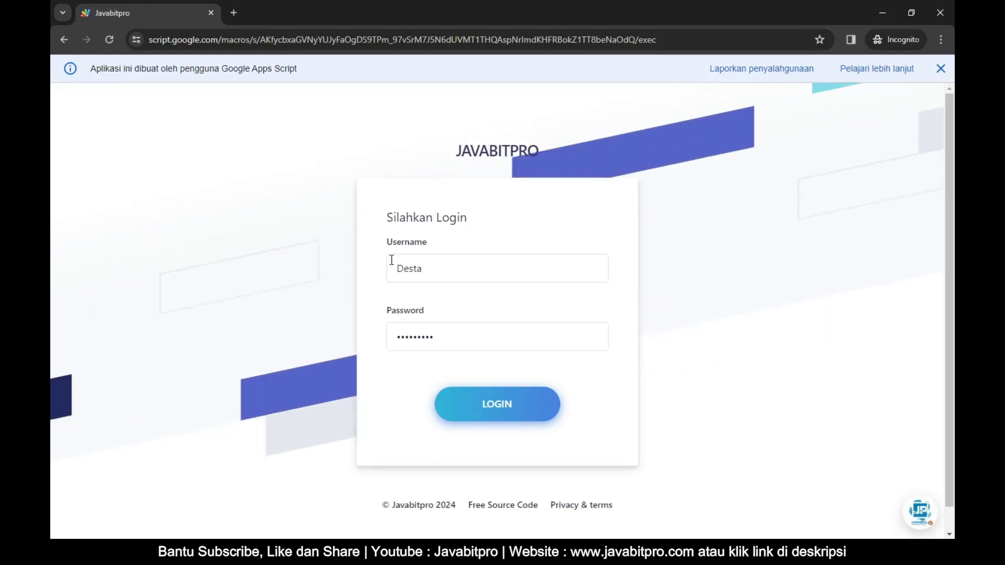
click(431, 552)
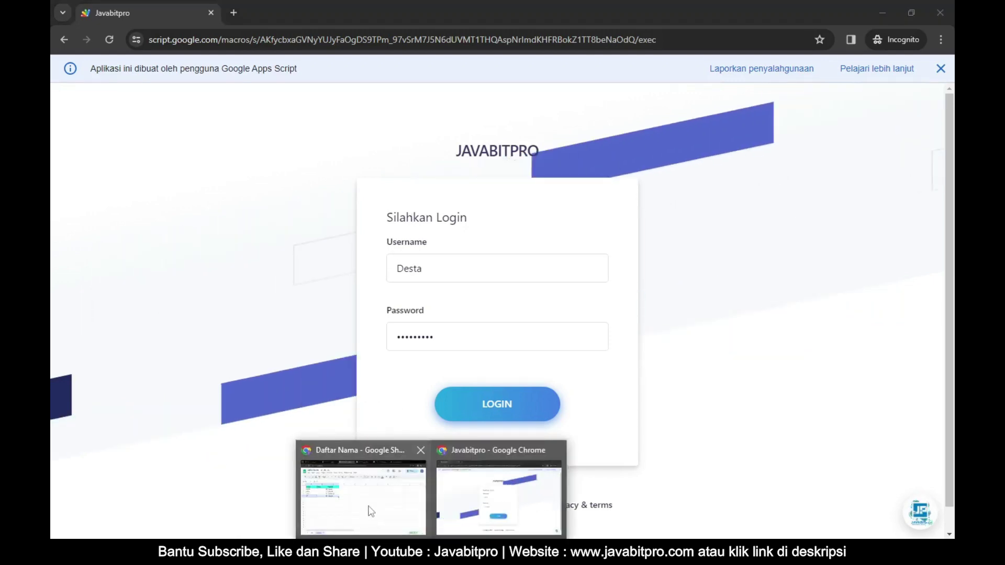
click(370, 449)
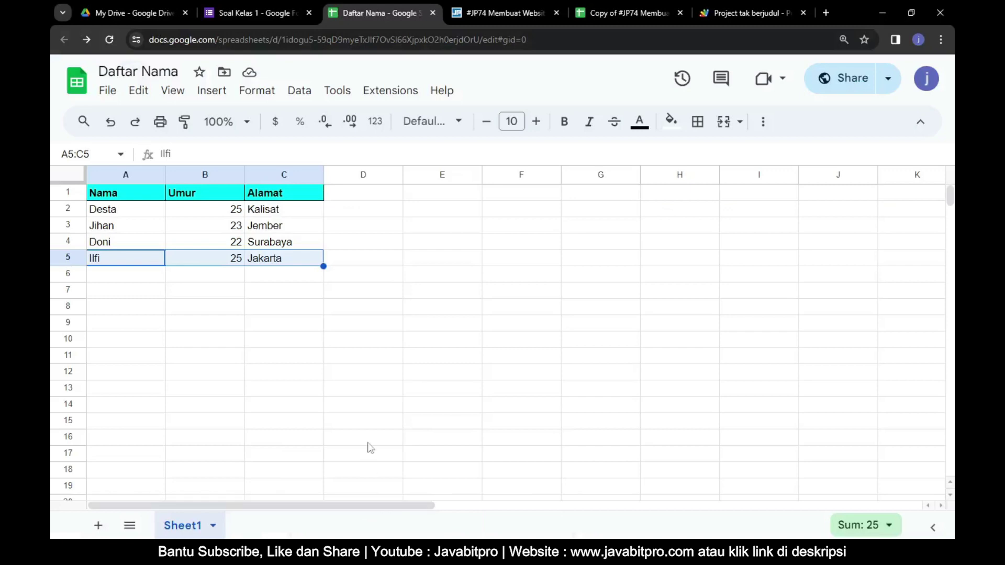
click(287, 300)
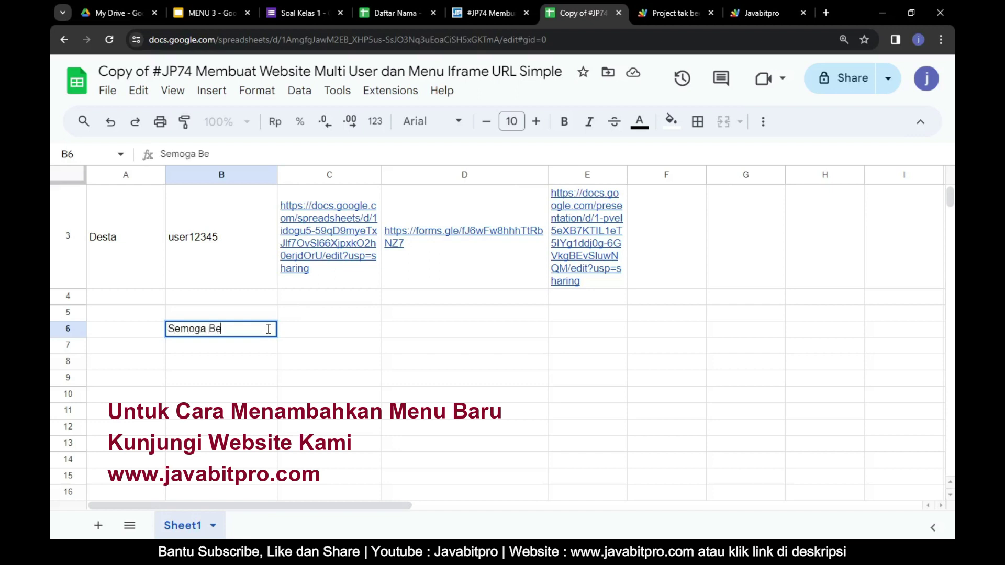
key(Return)
text(Terima Kasih)
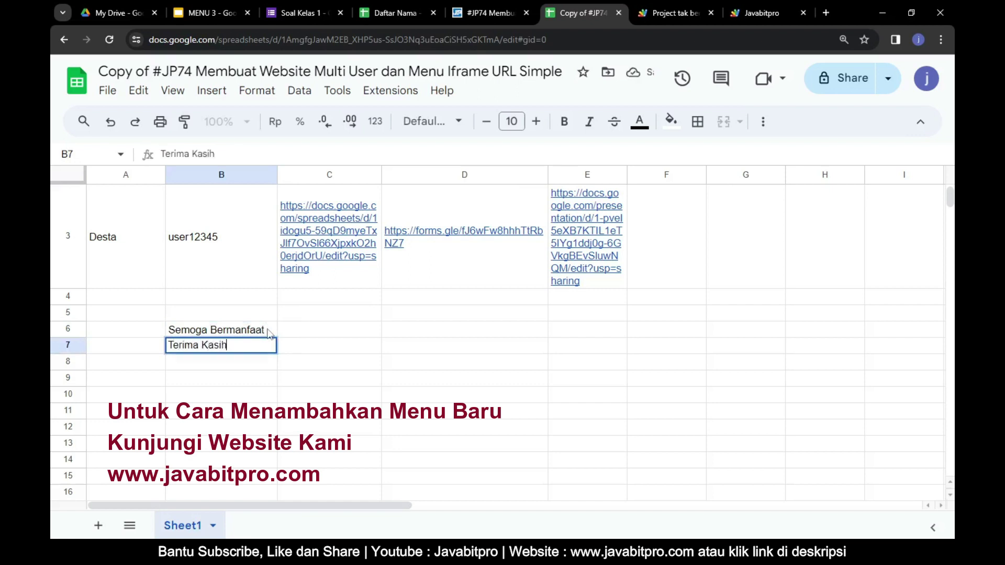
key(Return)
text(Website :)
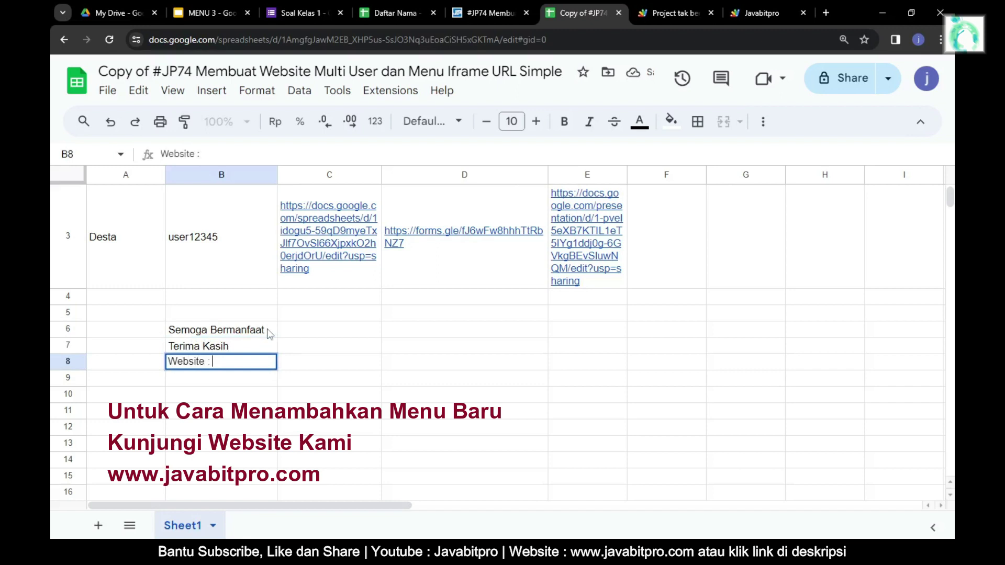
text(www.javabitp)
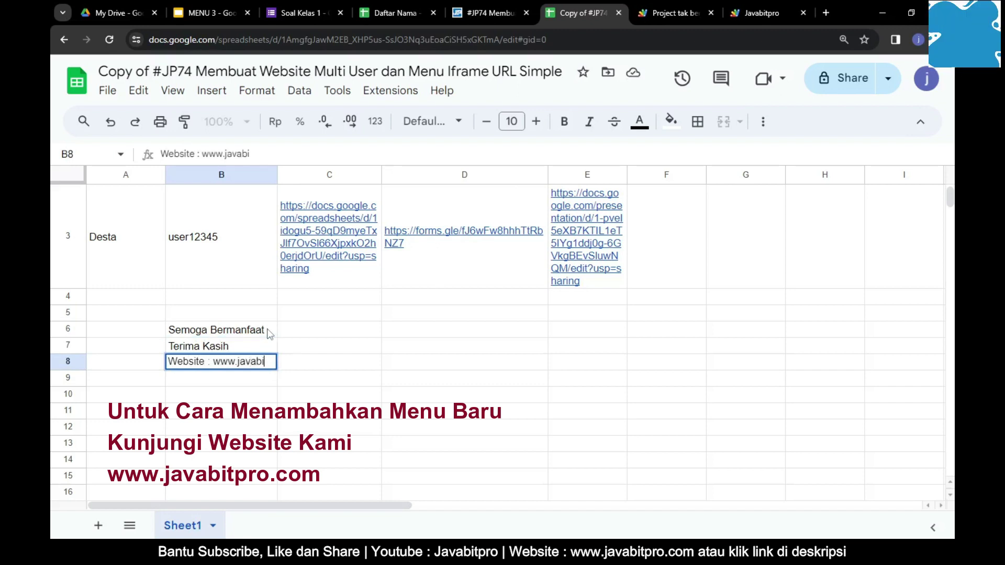
text(ro)
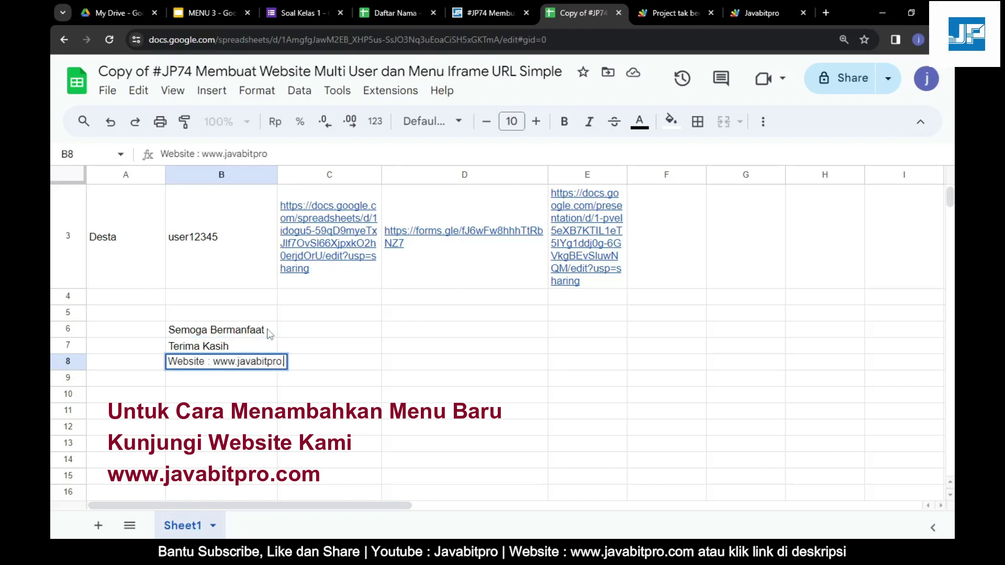
key(Return)
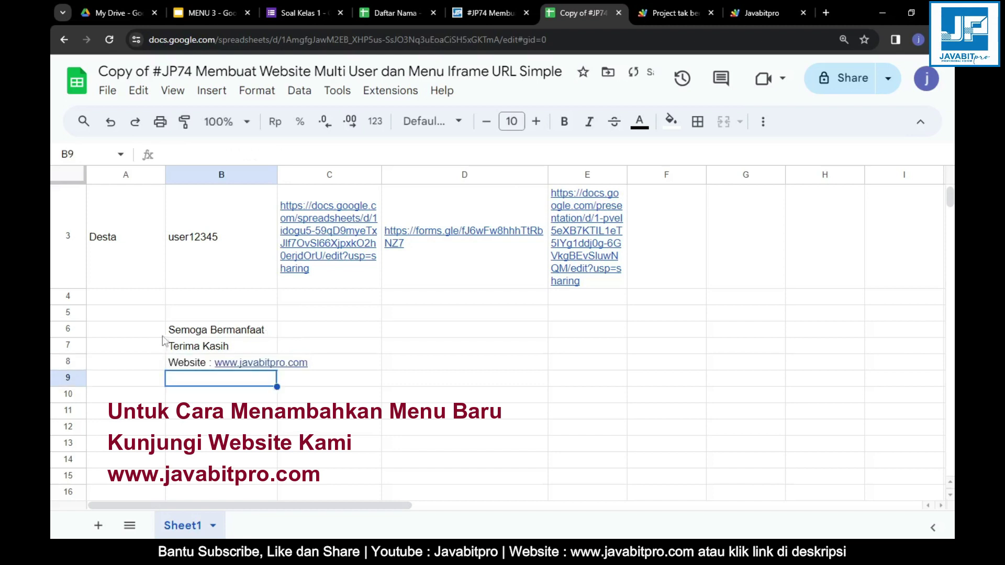
drag(172, 330, 343, 372)
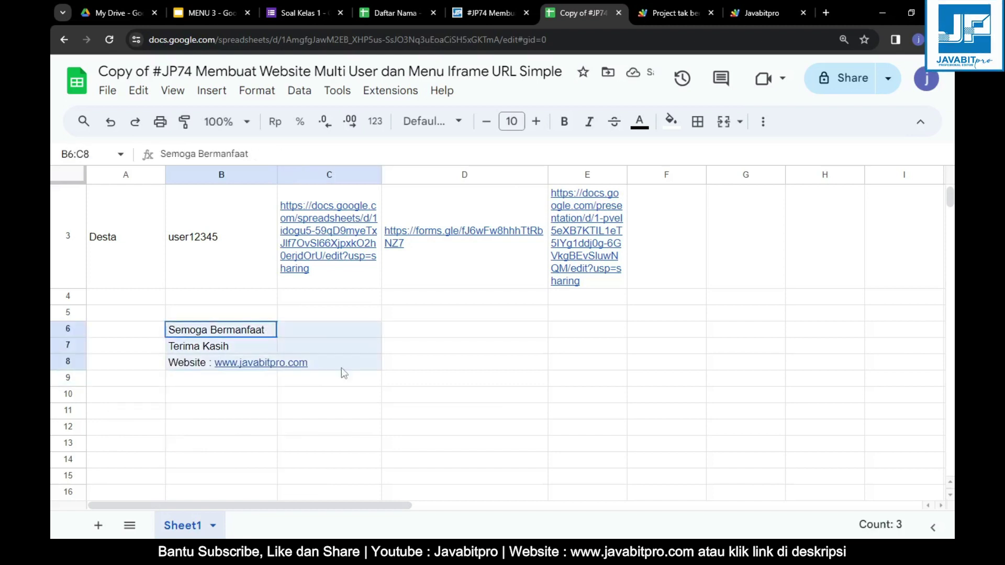